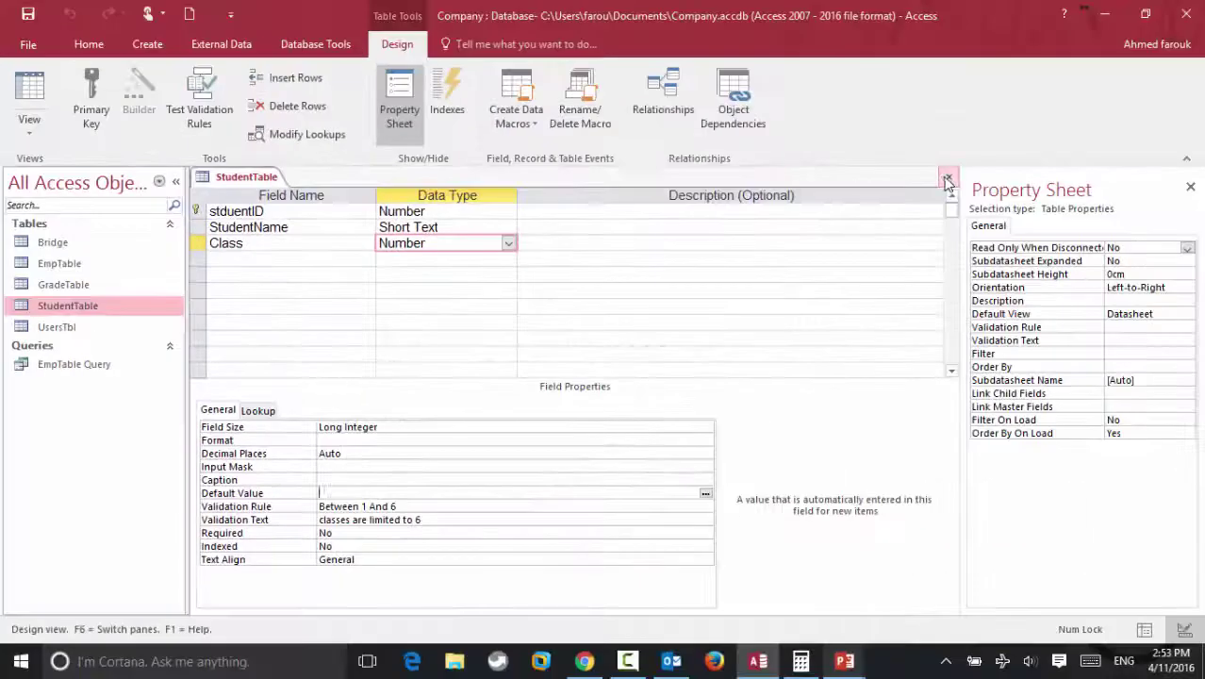
# Step: Close the StudentTable design, view the table's student records in datasheet form, and close it again
pyautogui.hotkey('ctrl', 'w')
pyautogui.doubleClick(83, 312)
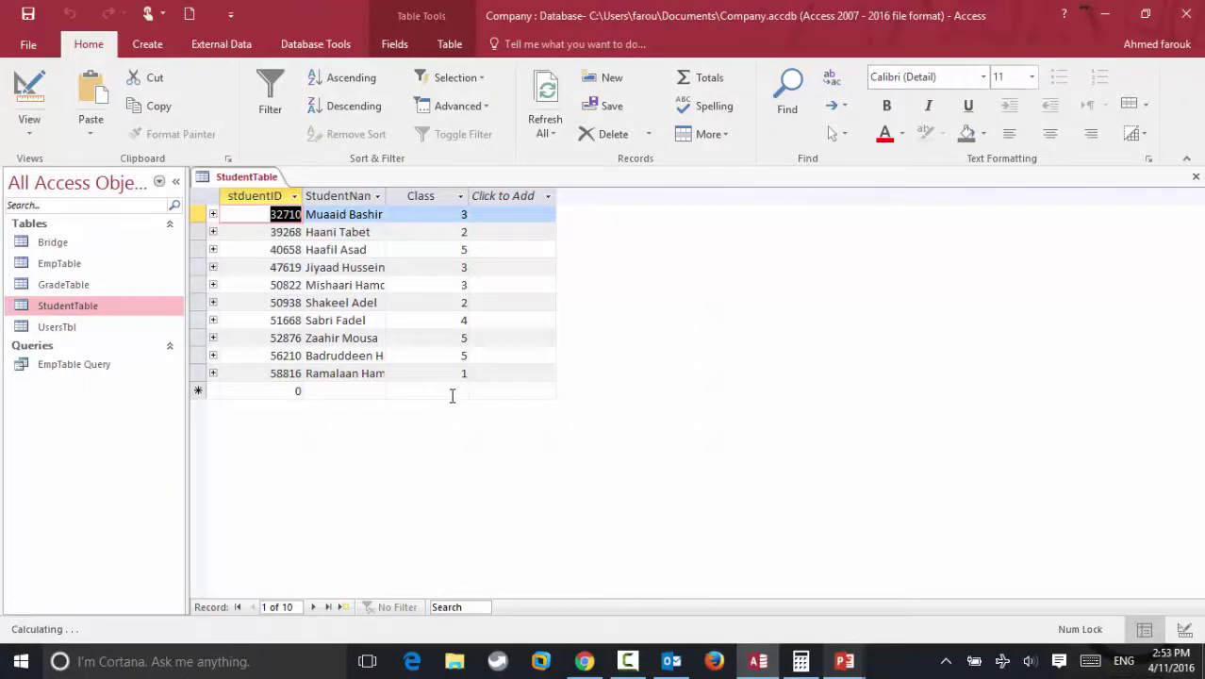
pyautogui.click(1196, 176)
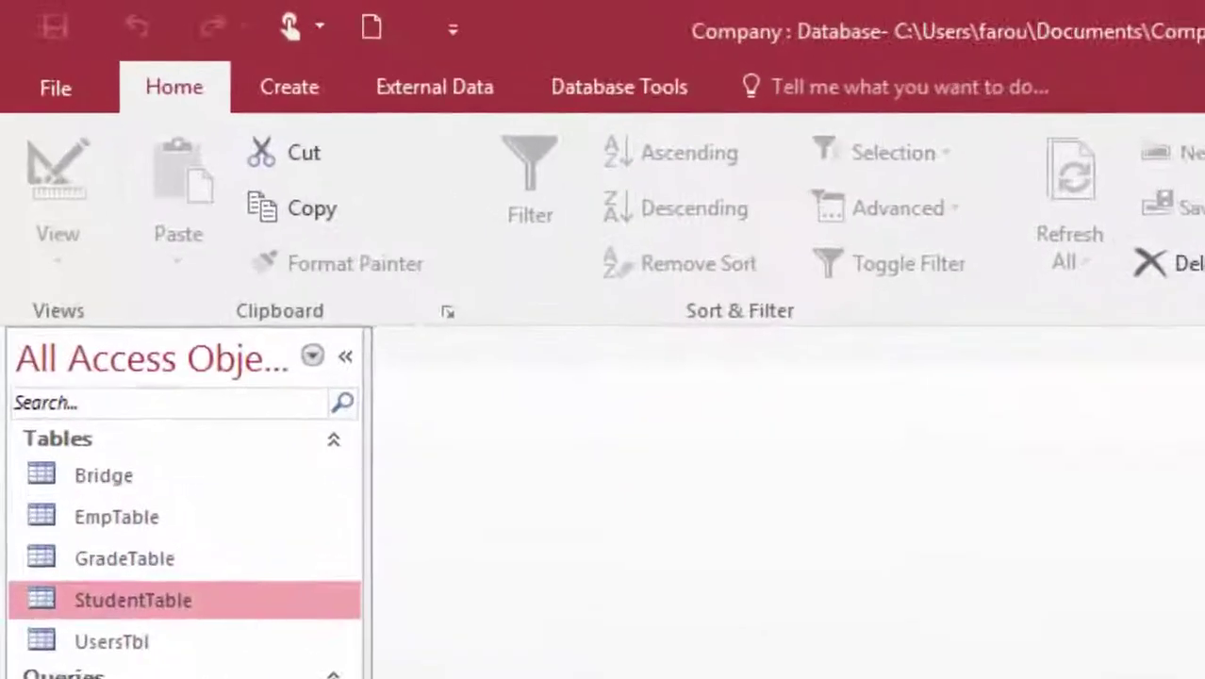
# Step: Create a blank query in Design view, dismiss the table selection dialog, and enlarge the query design grid
pyautogui.click(306, 94)
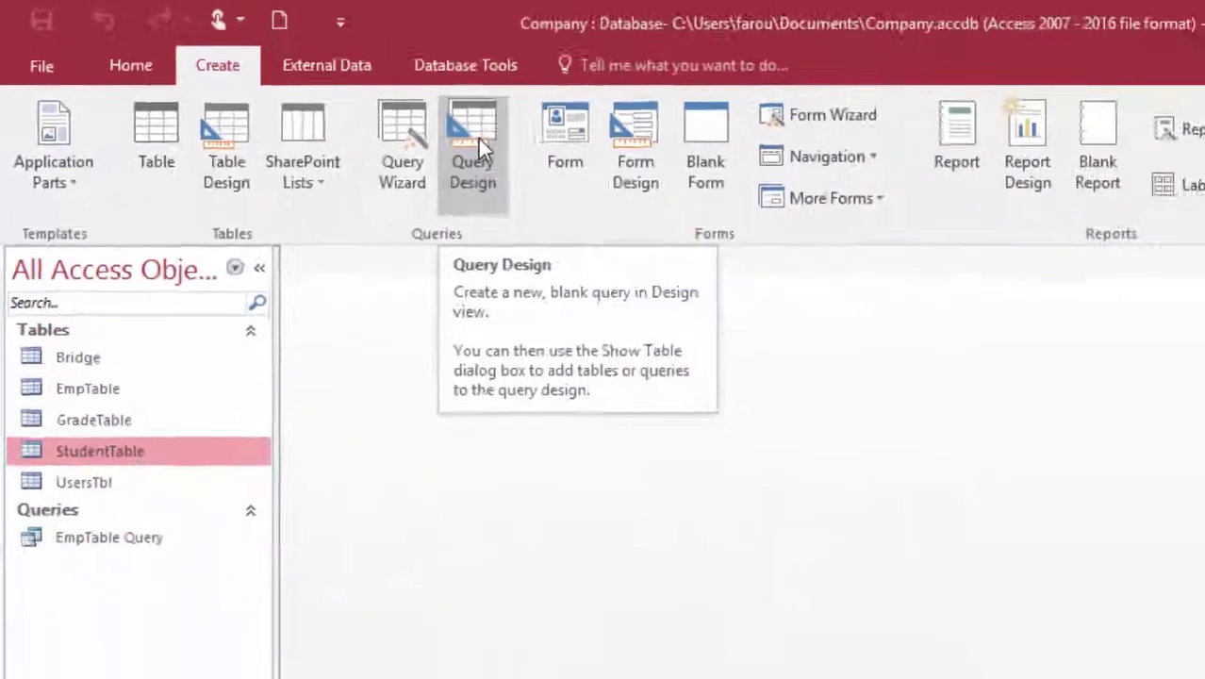
pyautogui.click(425, 112)
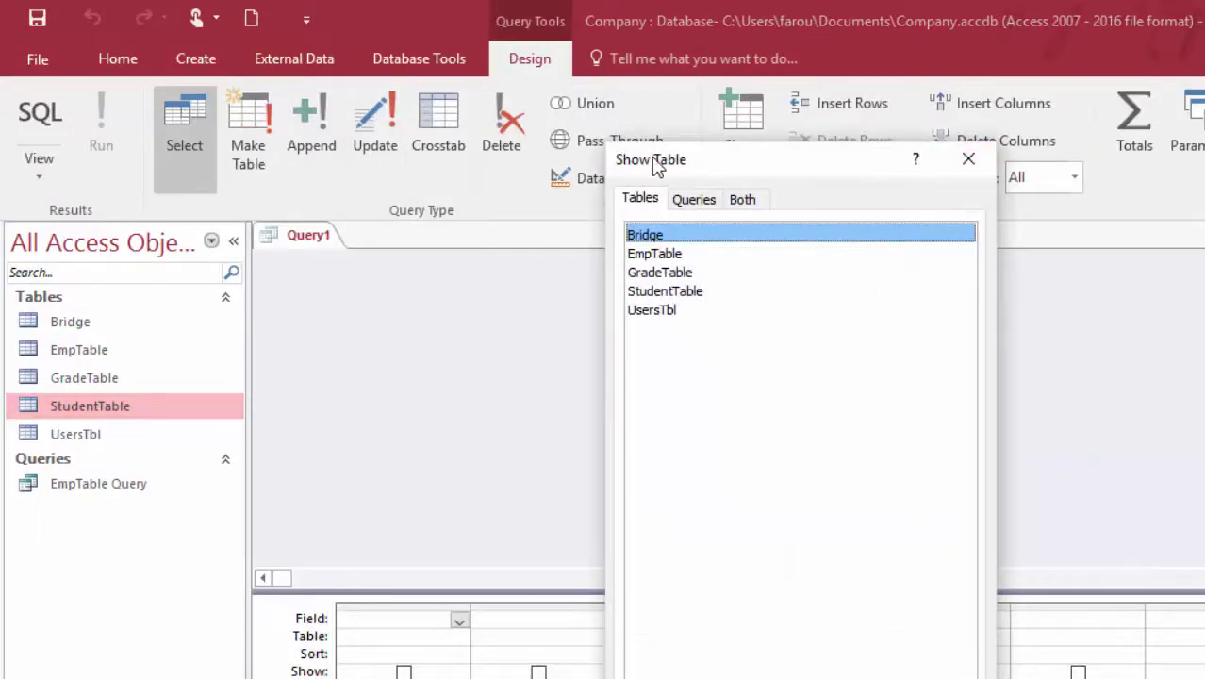
pyautogui.click(968, 159)
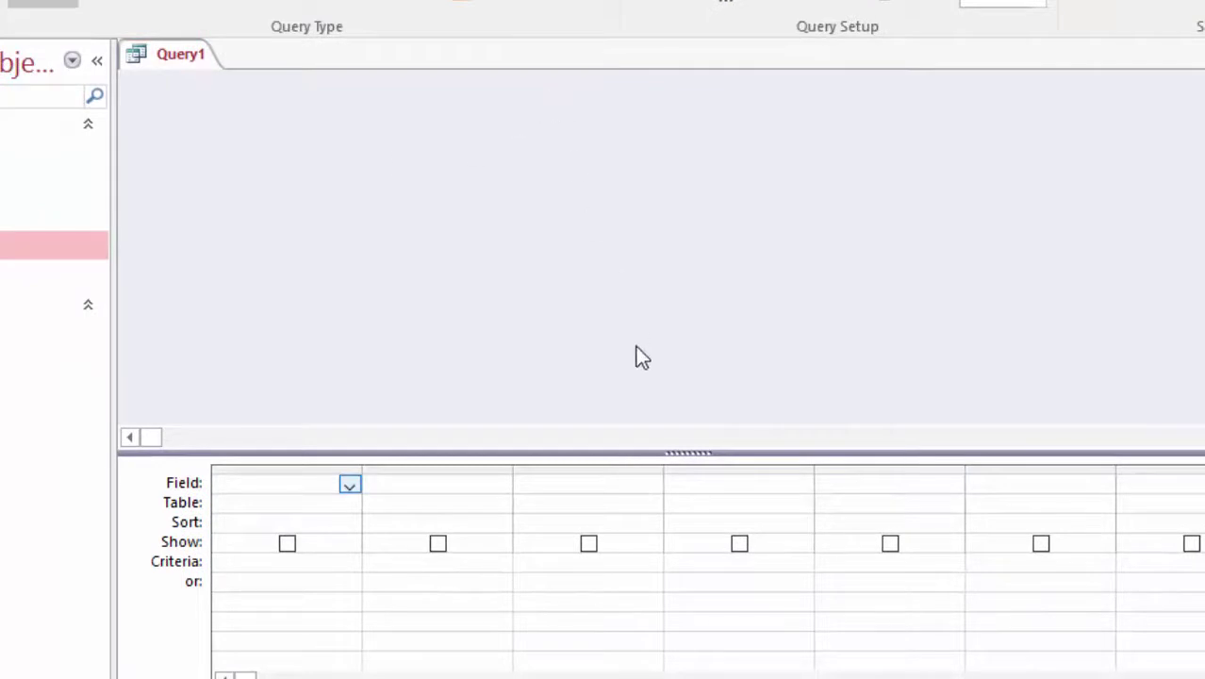
pyautogui.moveTo(664, 455); pyautogui.dragTo(688, 365)
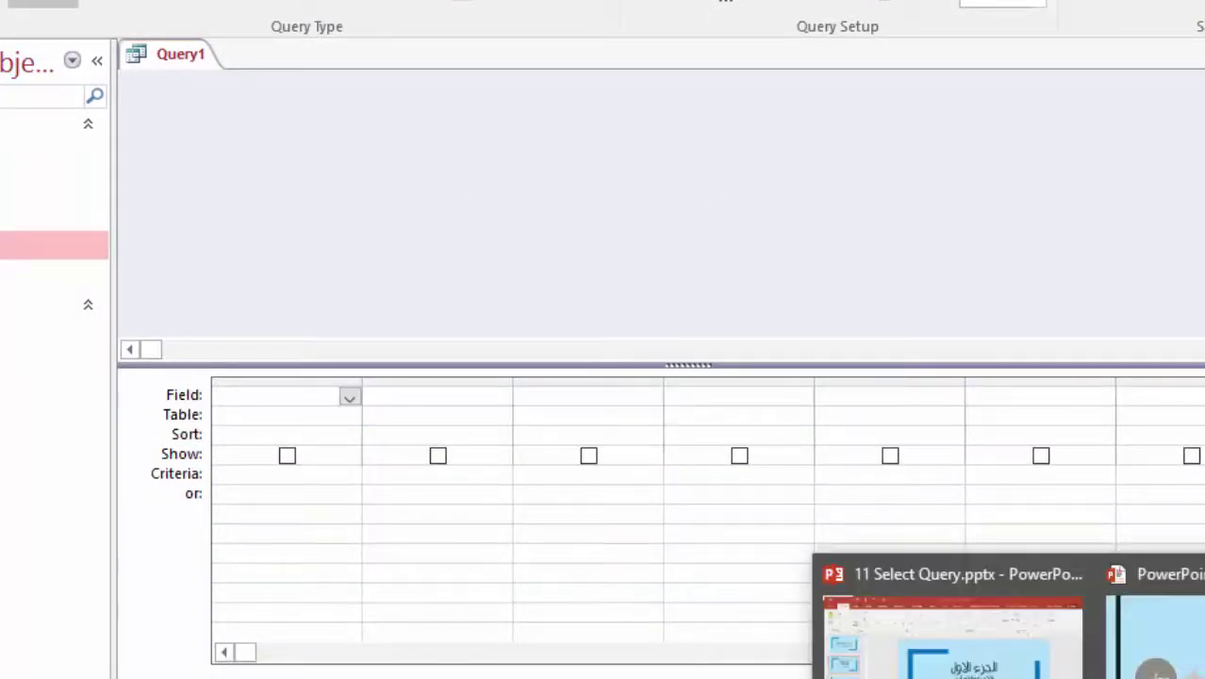
pyautogui.click(1150, 622)
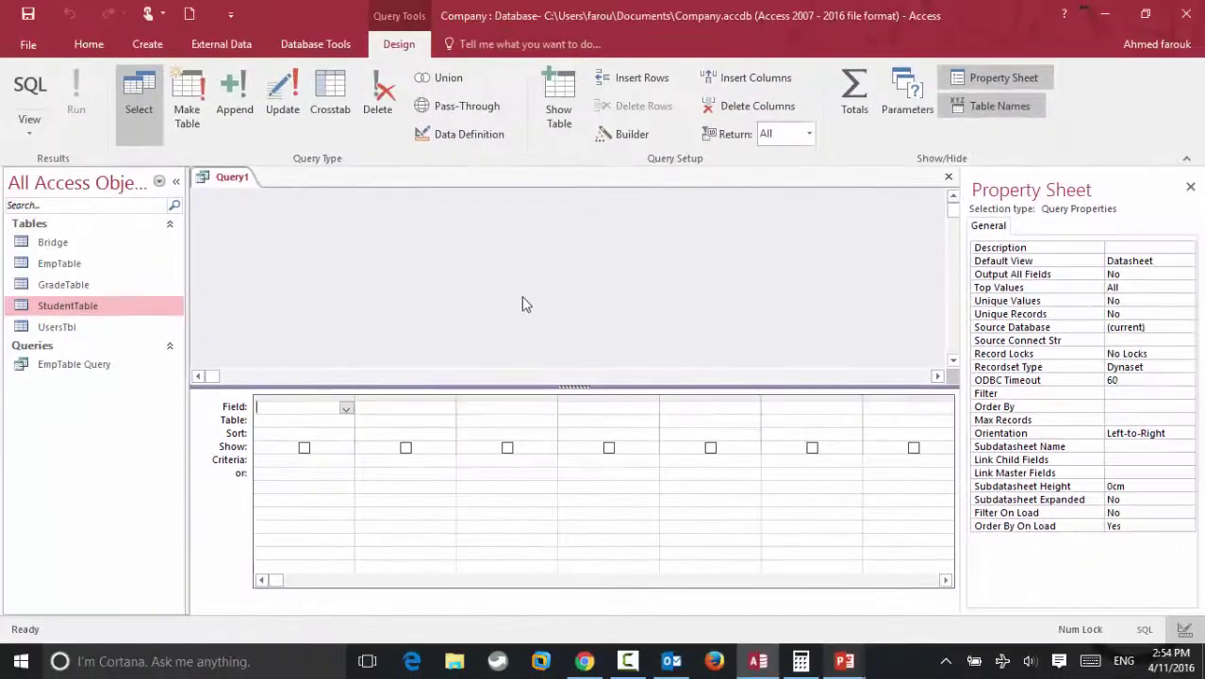
# Step: Add StudentTable to the query with the StudentName, stduentID and Class fields, and run it
pyautogui.moveTo(70, 307); pyautogui.dragTo(381, 240)
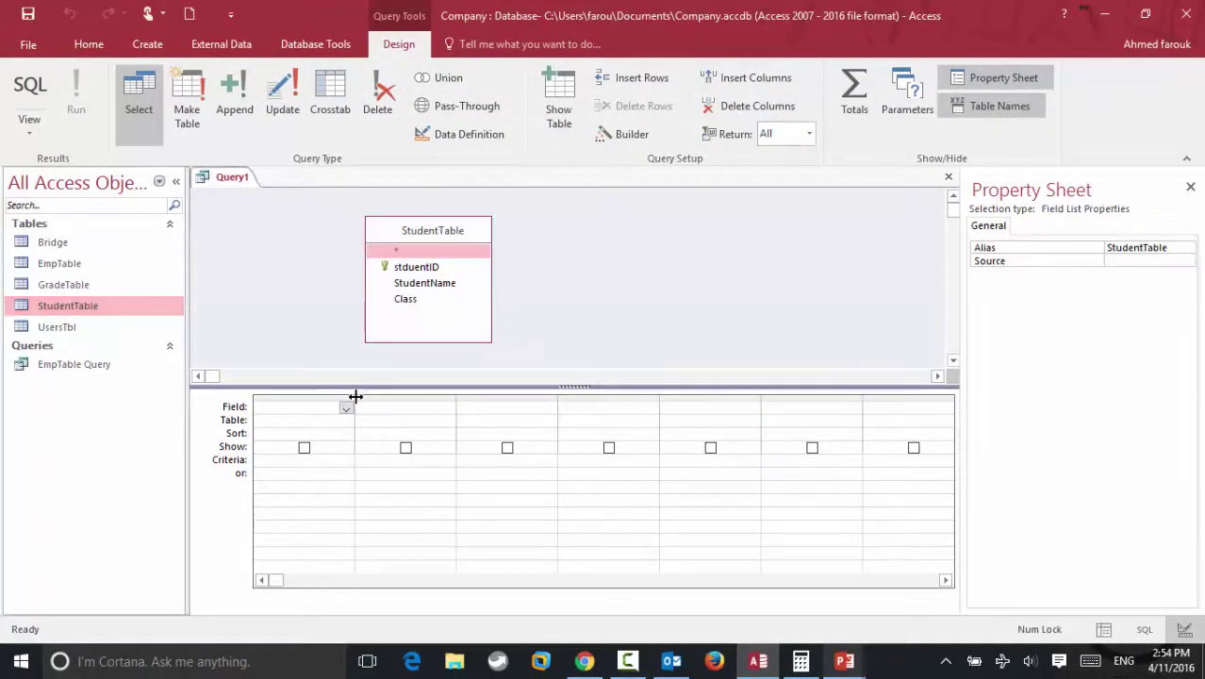
pyautogui.doubleClick(436, 284)
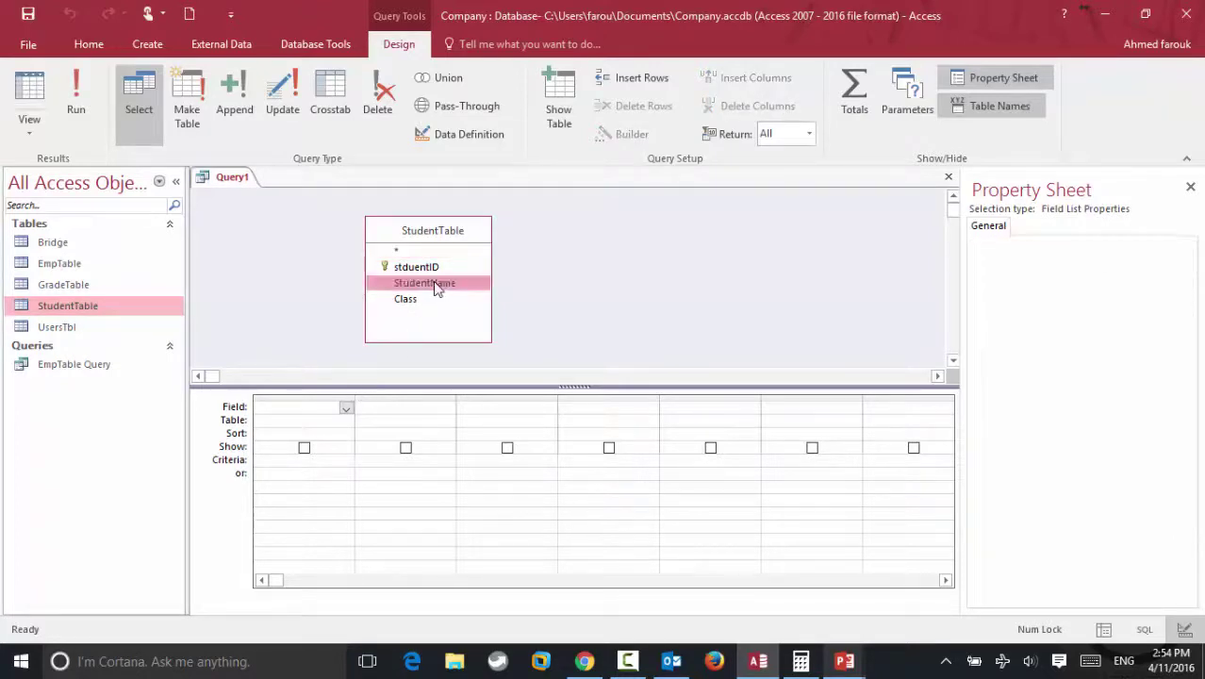
pyautogui.doubleClick(425, 268)
pyautogui.click(427, 300)
pyautogui.doubleClick(426, 300)
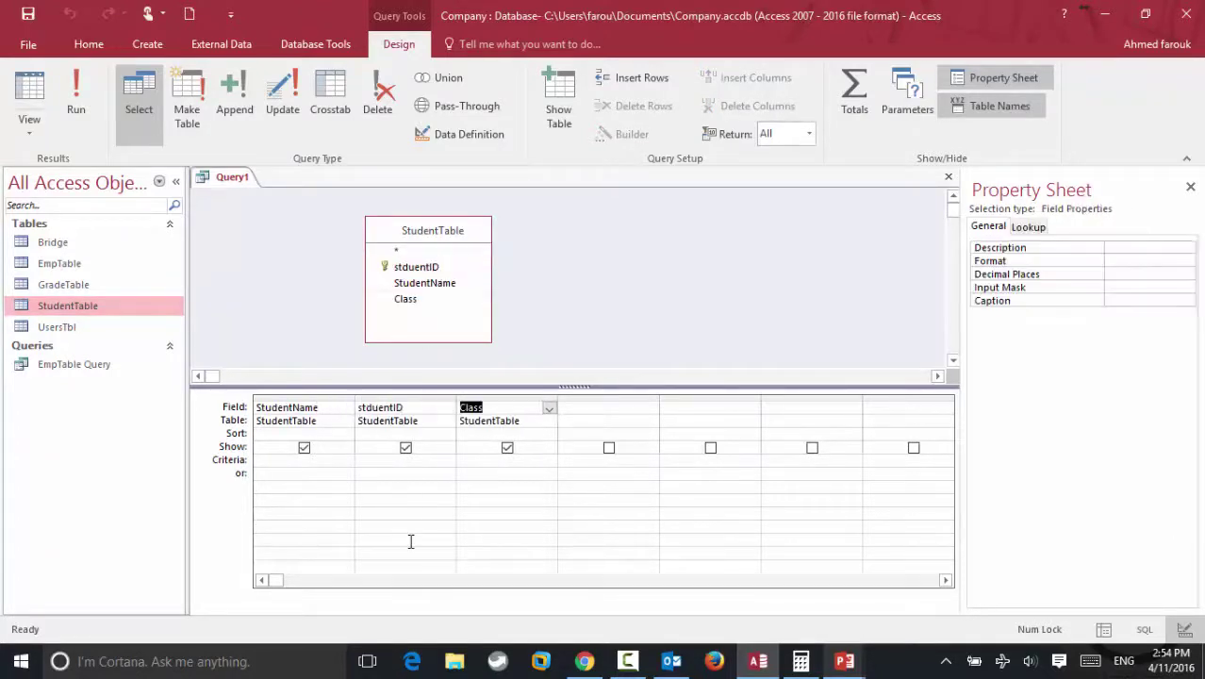
pyautogui.click(76, 99)
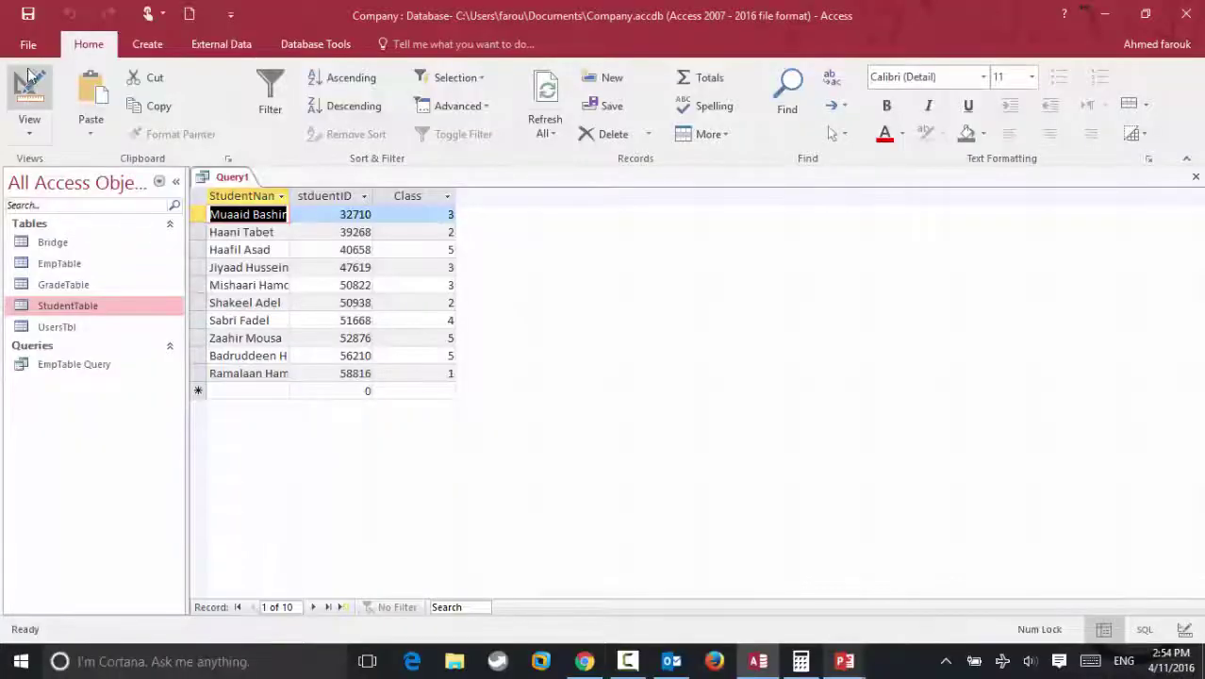
# Step: Set the Class criterion to 3, run the query, and fit the StudentName column width to its contents
pyautogui.click(29, 90)
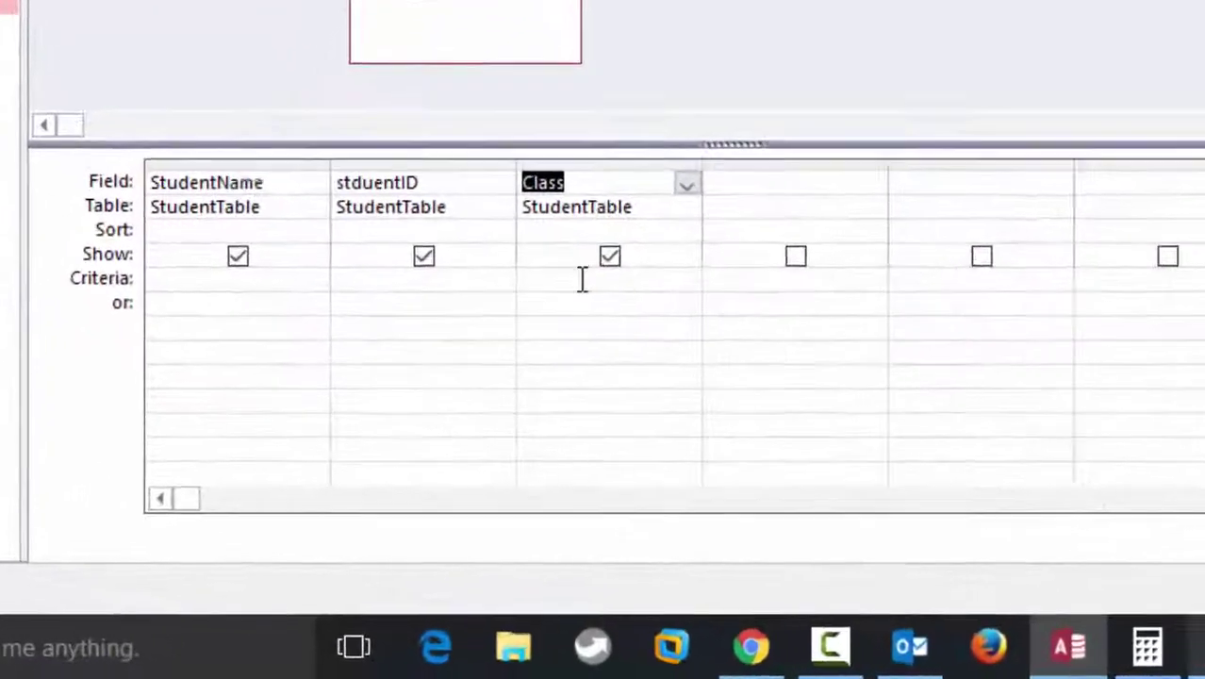
pyautogui.click(491, 460)
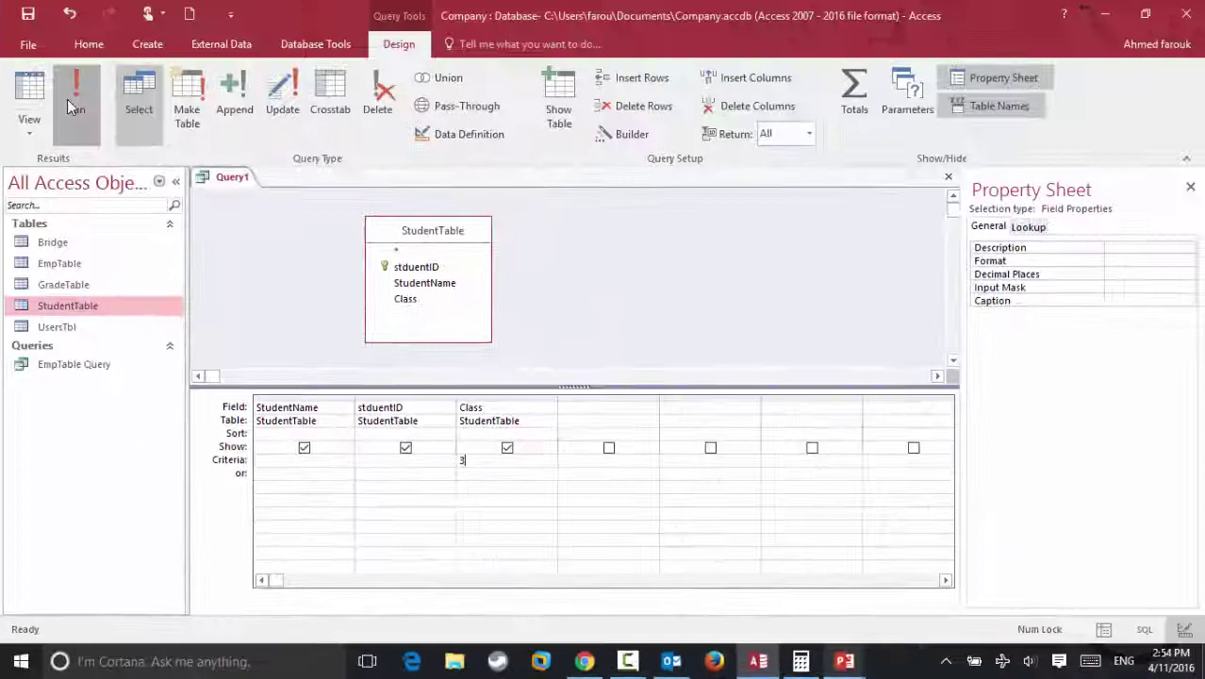
pyautogui.click(67, 99)
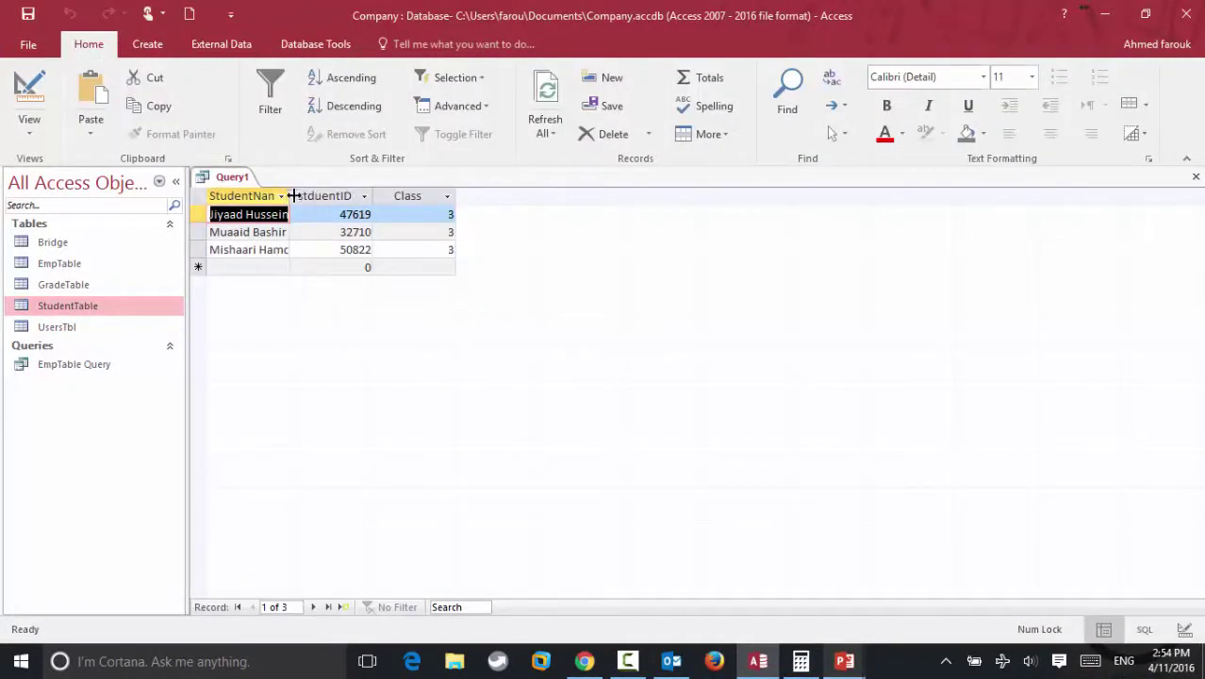
pyautogui.doubleClick(294, 195)
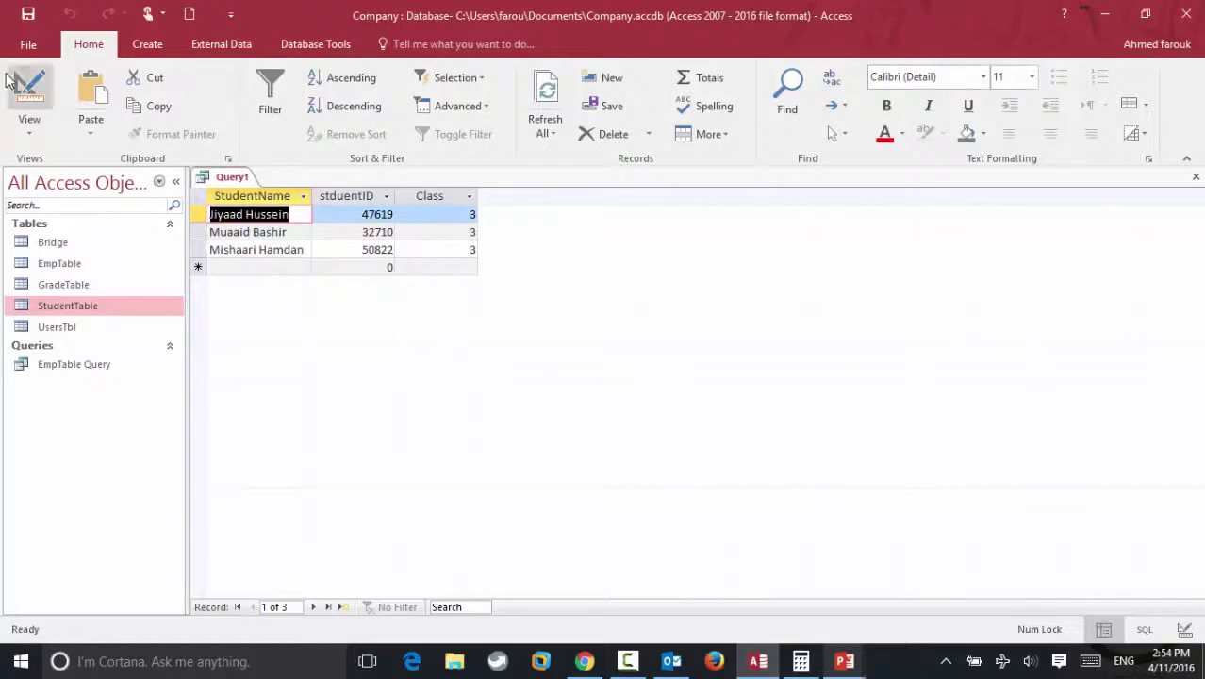
# Step: Replace the Class criterion with Between 2 And 3 and run the query
pyautogui.click(30, 94)
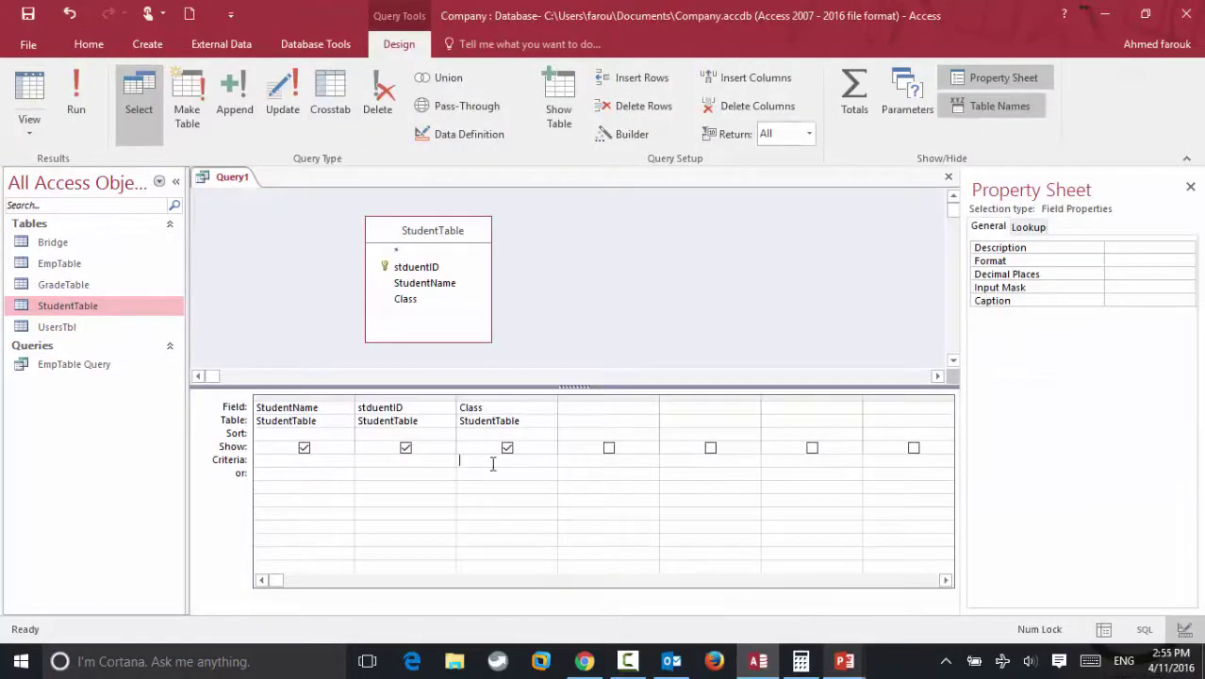
pyautogui.write('betw')
pyautogui.write('een ')
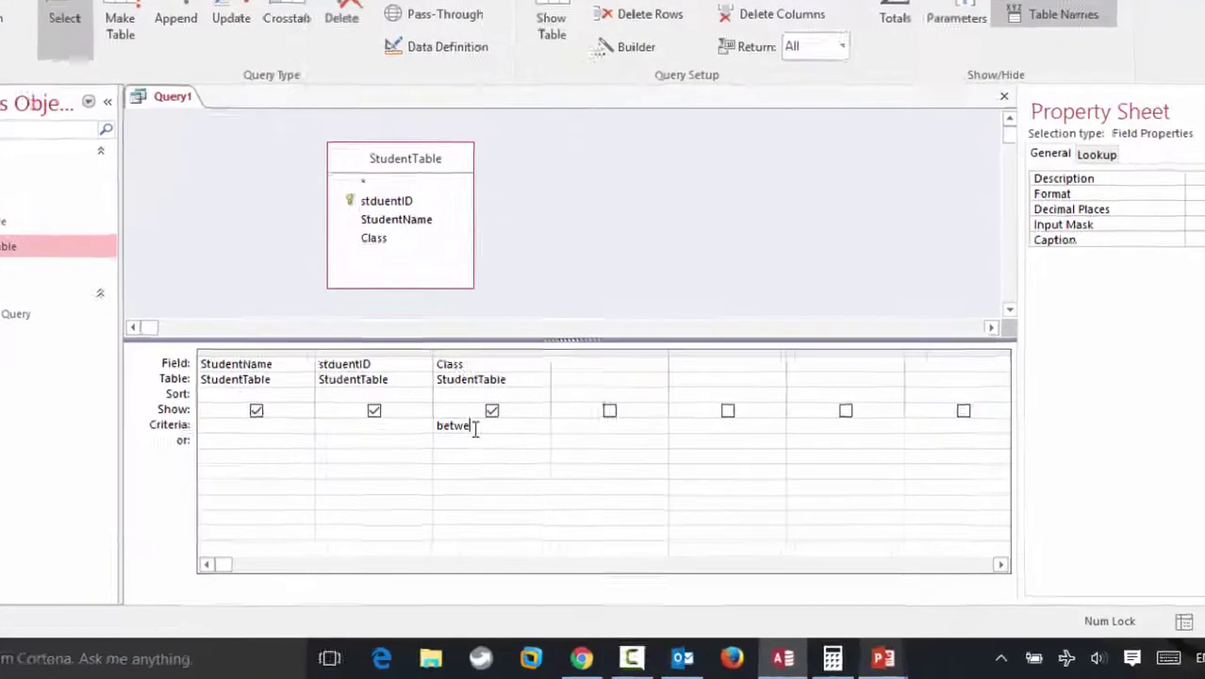
pyautogui.write('2 and 3')
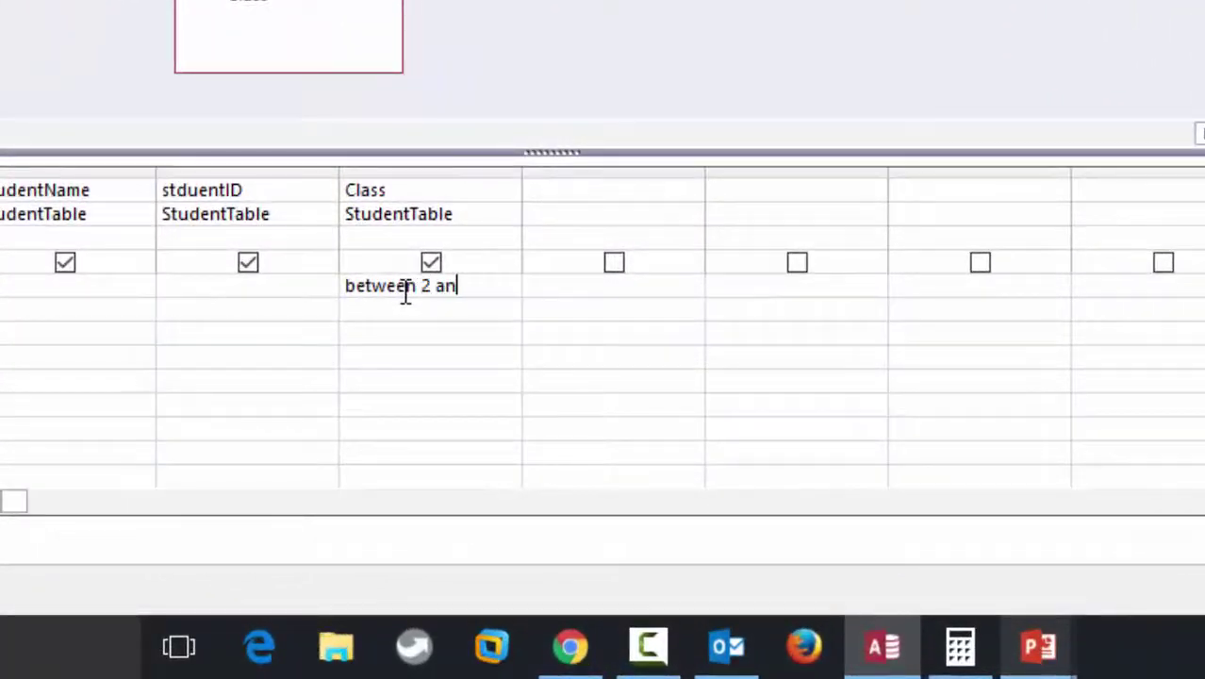
pyautogui.click(420, 309)
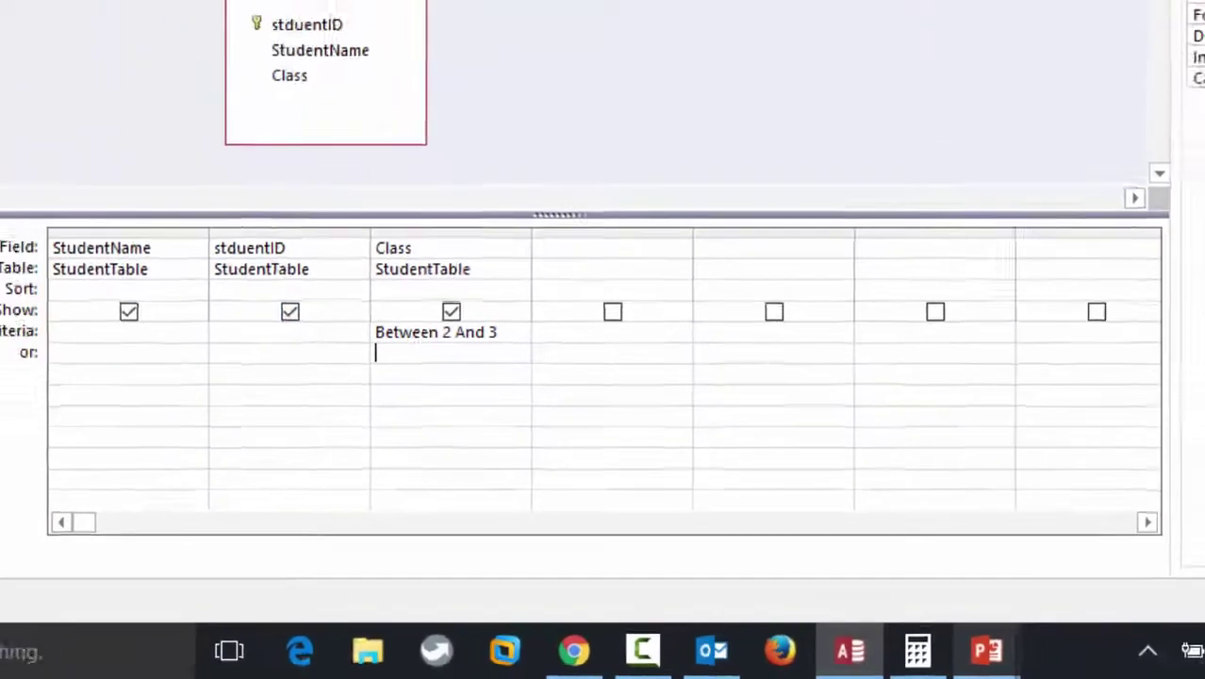
pyautogui.click(54, 48)
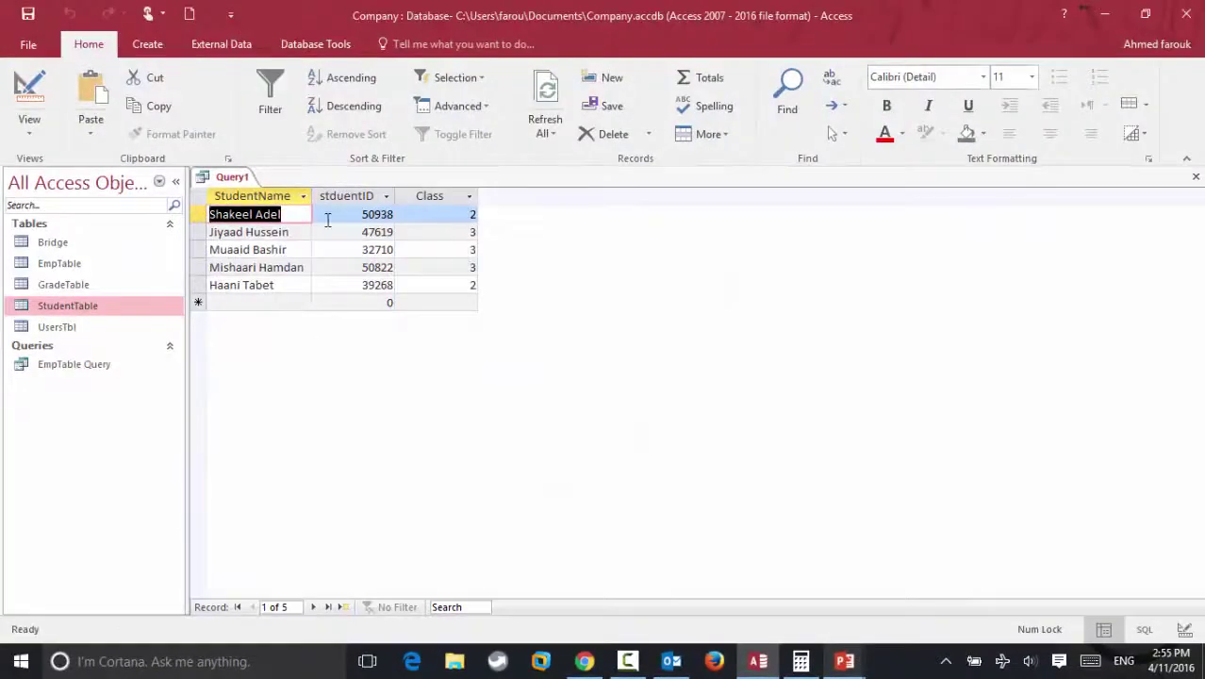
# Step: Replace the Class criterion with 2, add 3 as the alternative in the or row, and show the results
pyautogui.click(29, 99)
pyautogui.moveTo(554, 462); pyautogui.dragTo(413, 453)
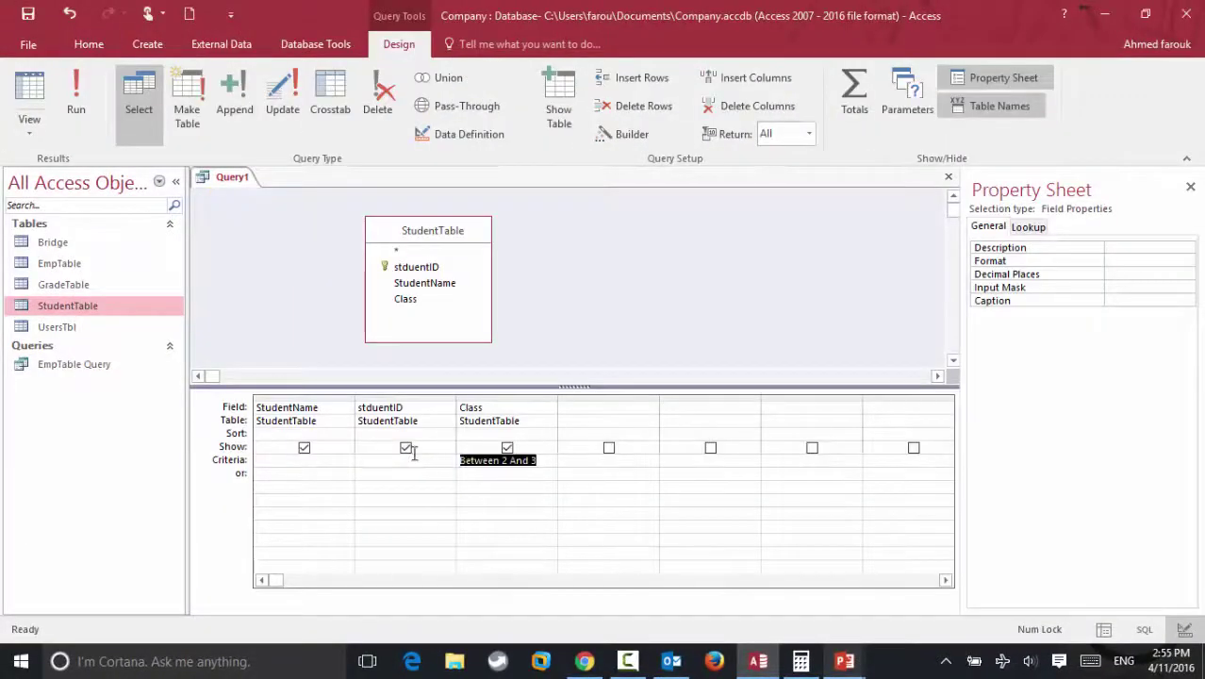
pyautogui.write('22')
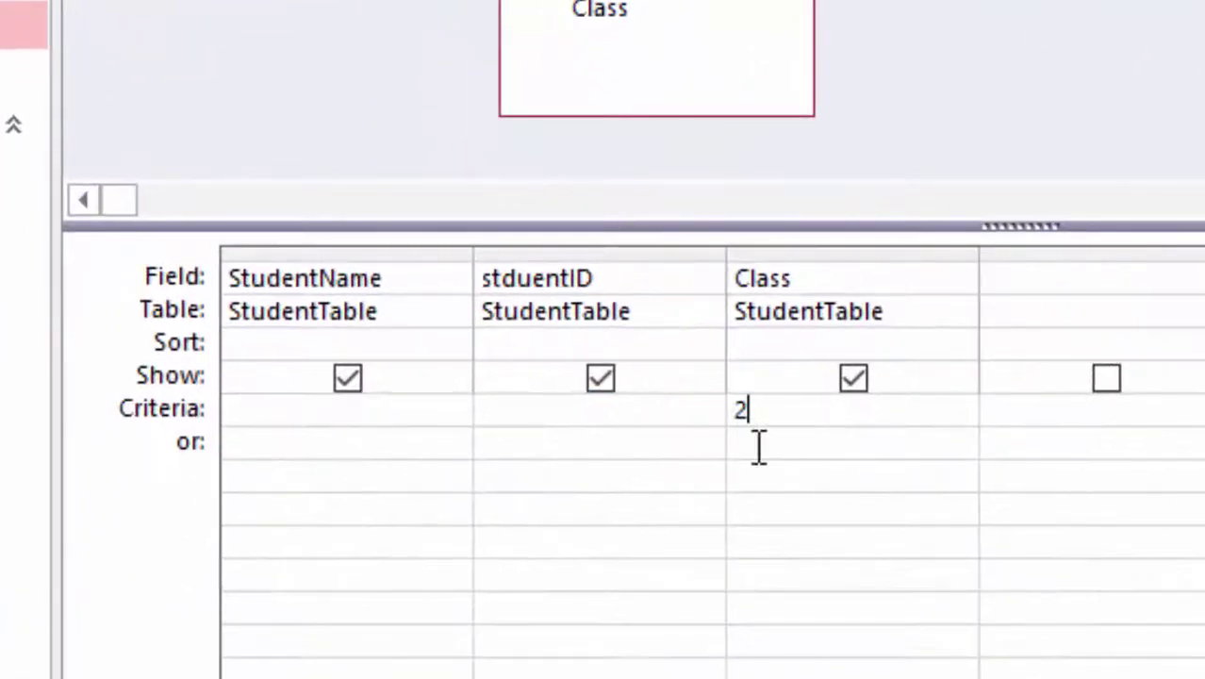
pyautogui.click(764, 448)
pyautogui.write('3')
pyautogui.click(29, 94)
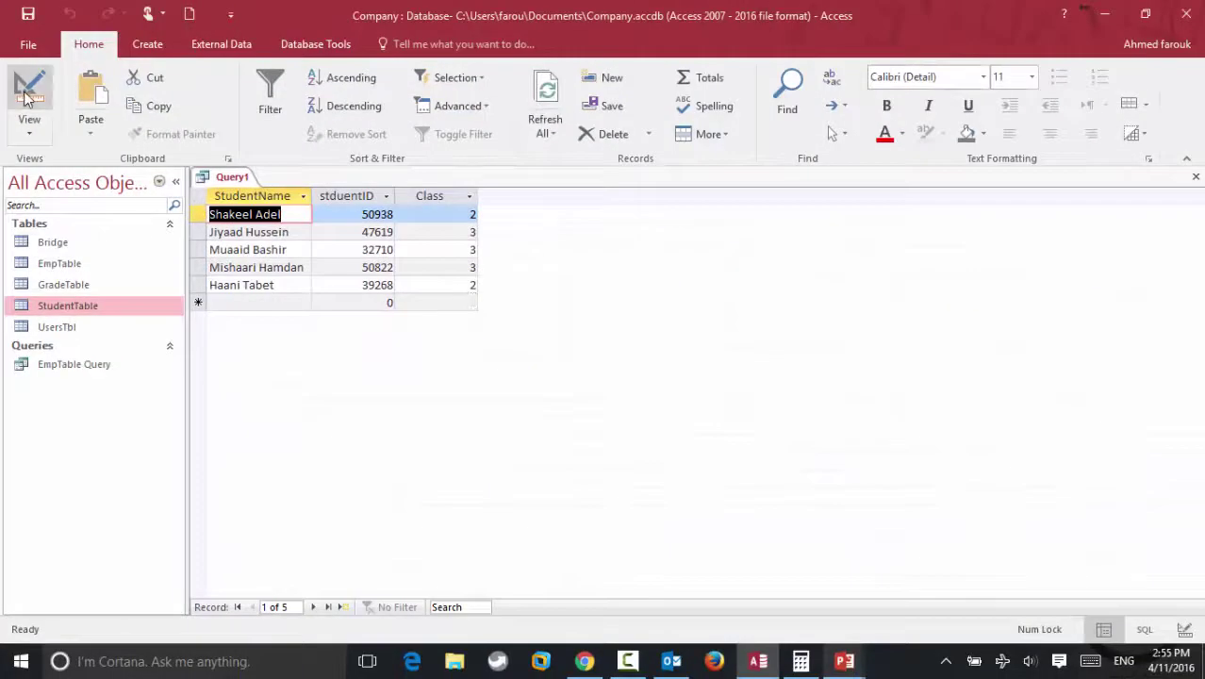
# Step: Look through the student names in StudentTable, open its design, and close the table to return to the query
pyautogui.click(28, 94)
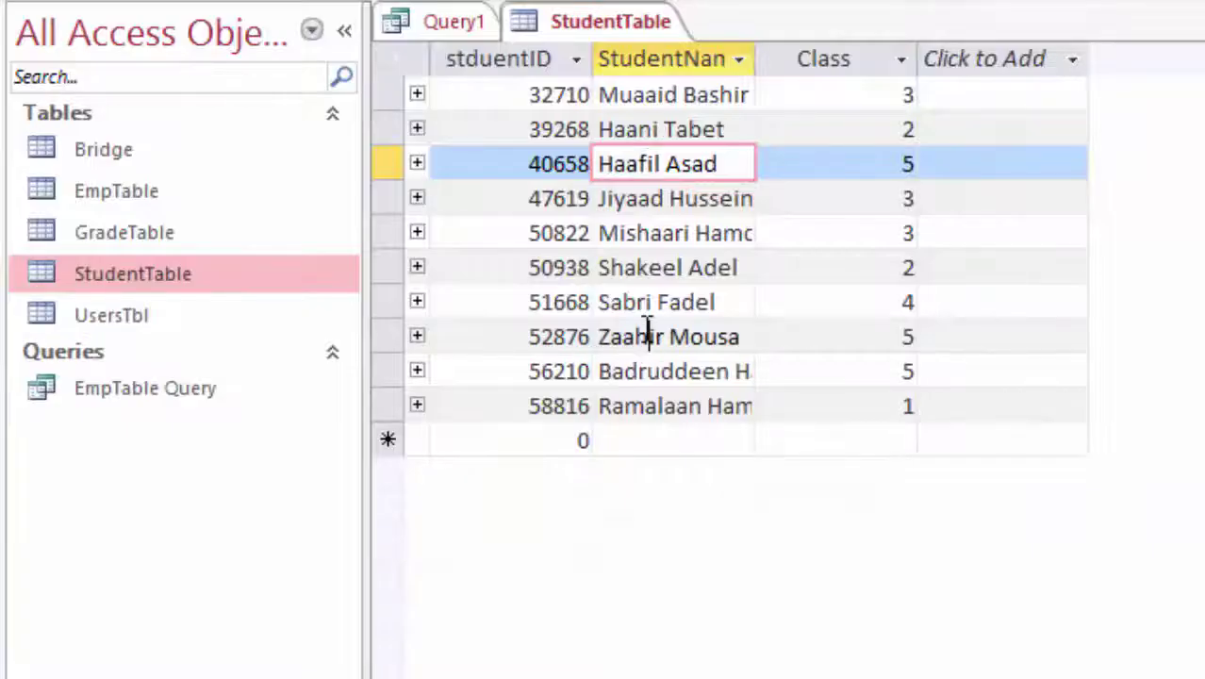
pyautogui.doubleClick(650, 336)
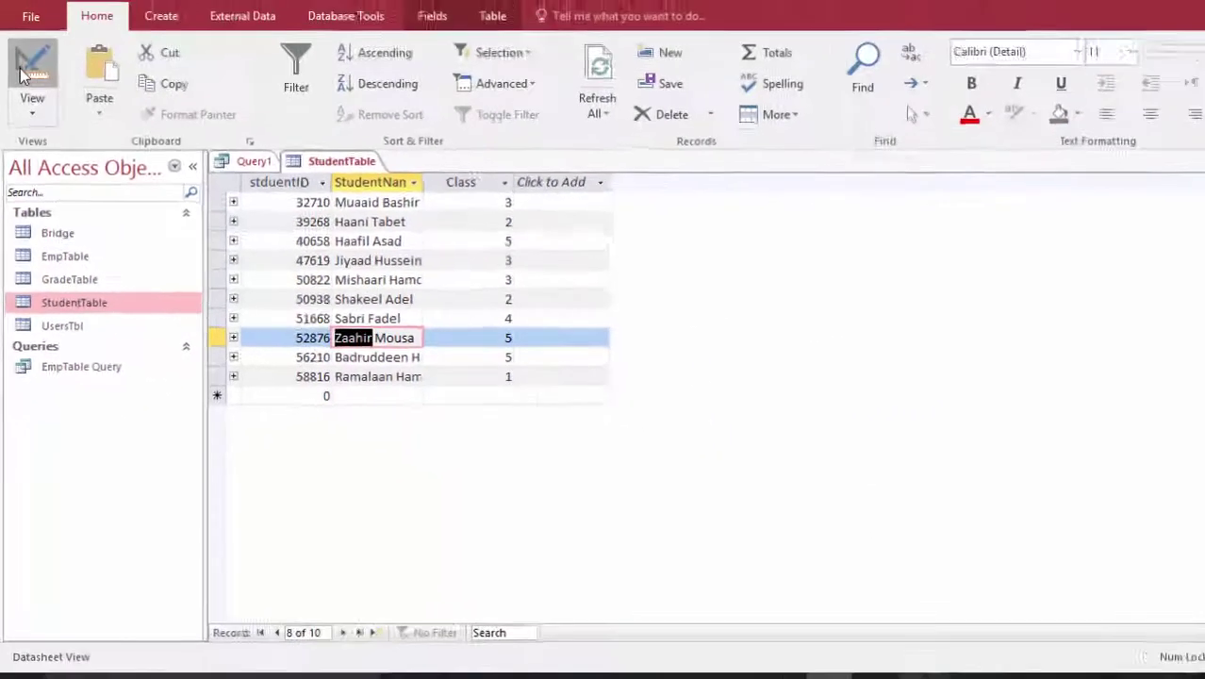
pyautogui.click(29, 94)
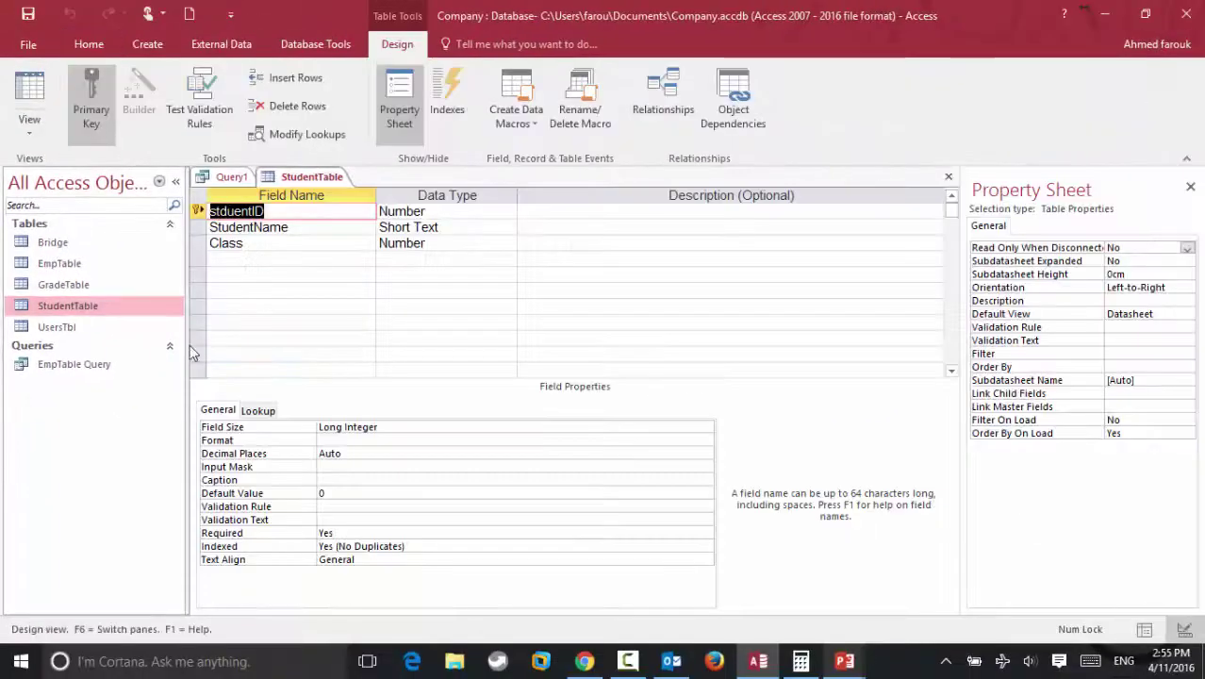
pyautogui.click(948, 176)
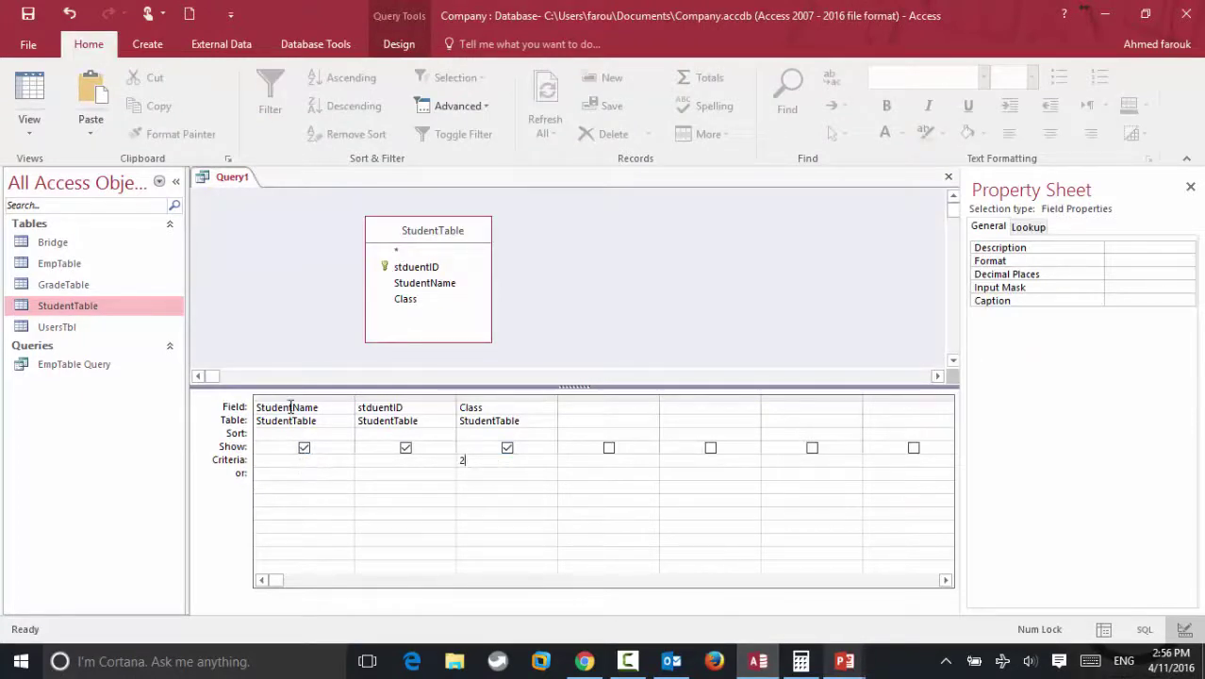
# Step: Add the criterion z* to StudentName in the same row as class 2 and run the query
pyautogui.click(296, 460)
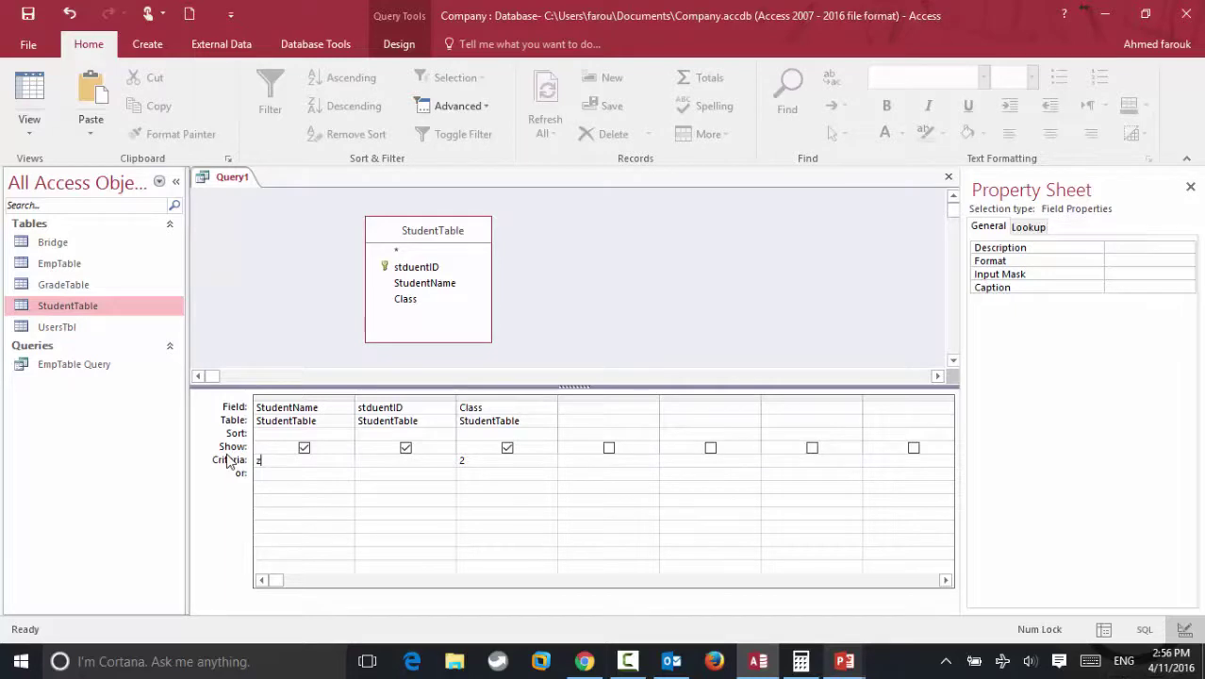
pyautogui.write('z*')
pyautogui.click(331, 319)
pyautogui.click(398, 43)
pyautogui.click(77, 106)
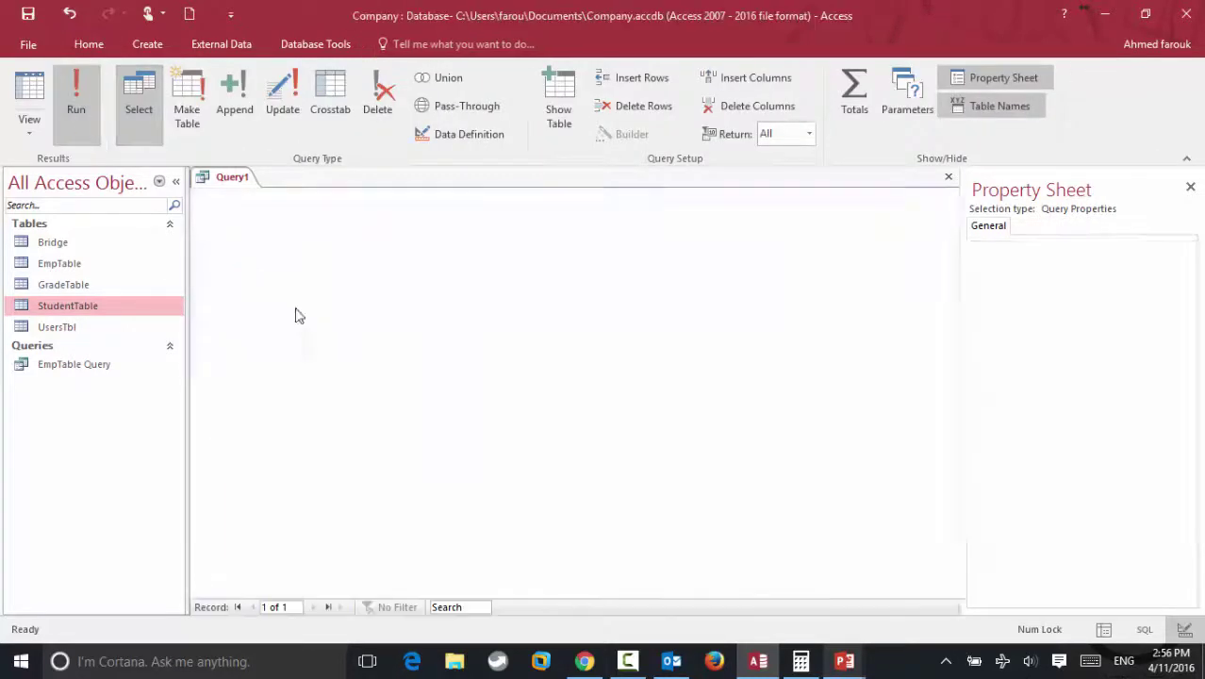
# Step: Return to the query design and move the Like "z*" criterion from StudentName's Criteria row to its or row
pyautogui.click(28, 92)
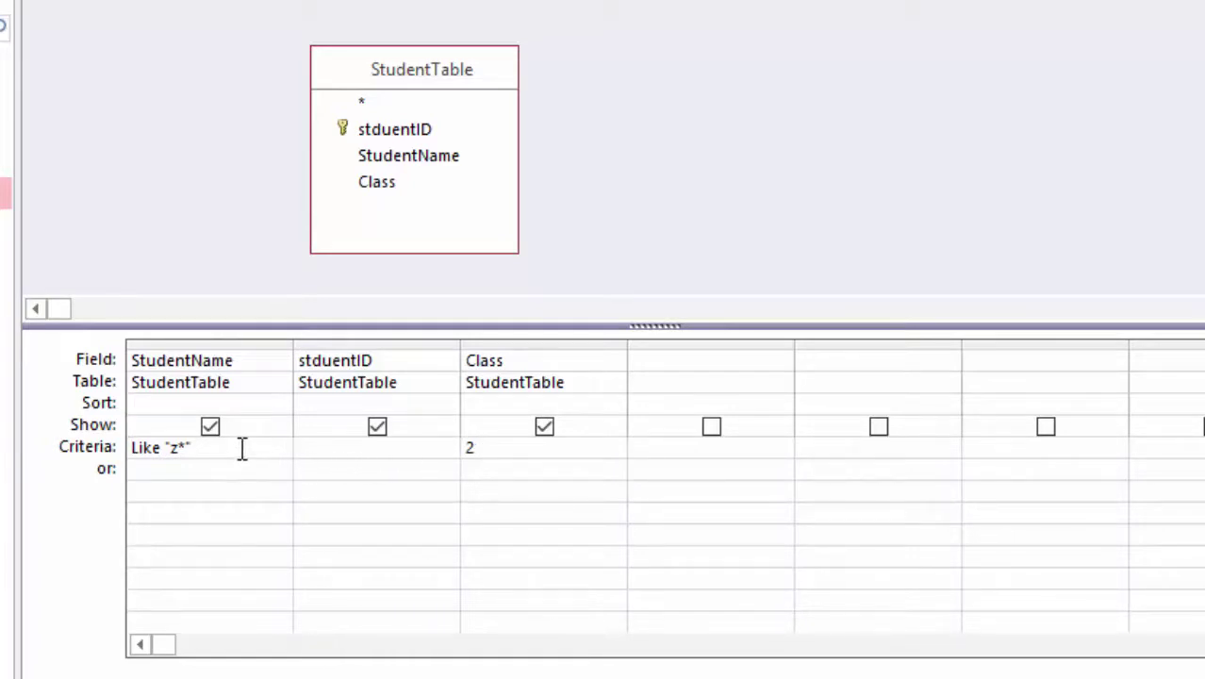
pyautogui.moveTo(244, 447); pyautogui.dragTo(132, 447)
pyautogui.hotkey('ctrl', 'c')
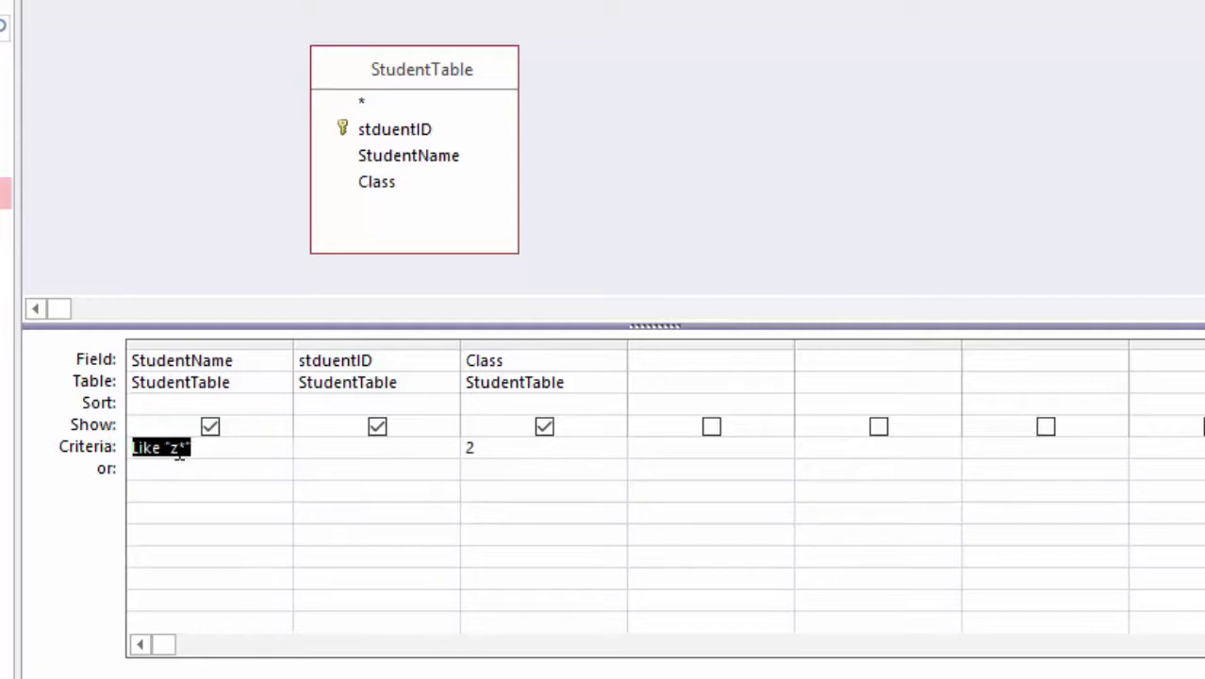
pyautogui.press('Delete')
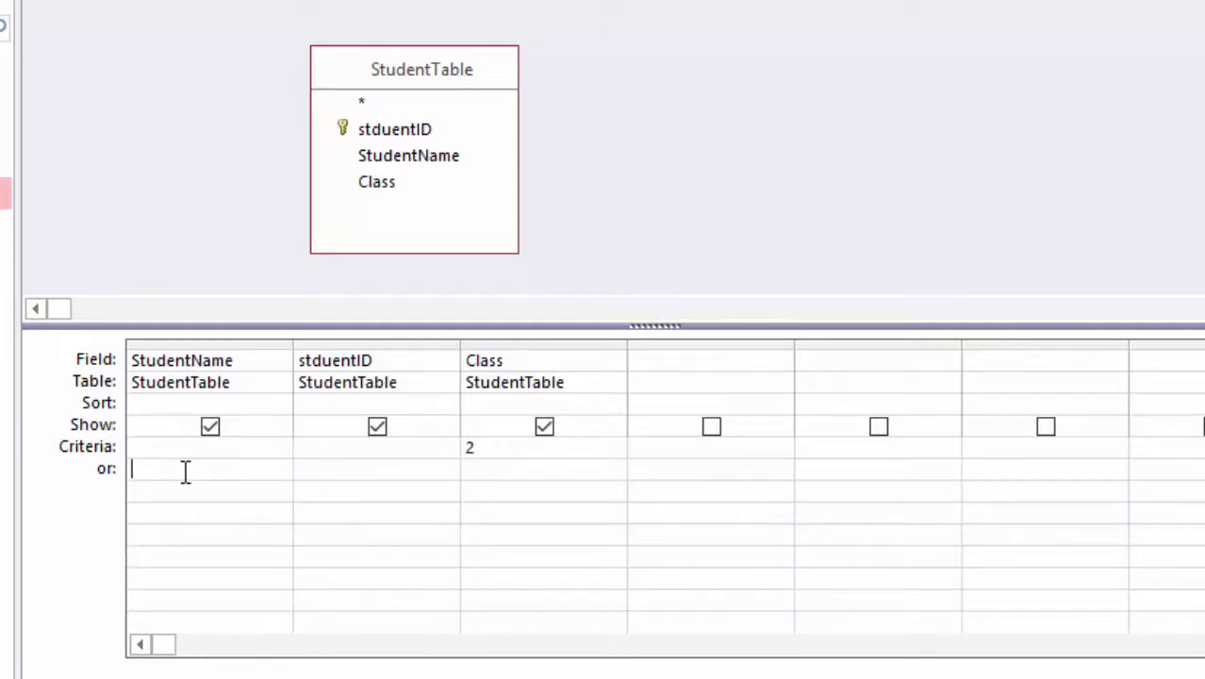
pyautogui.click(186, 472)
pyautogui.hotkey('ctrl', 'v')
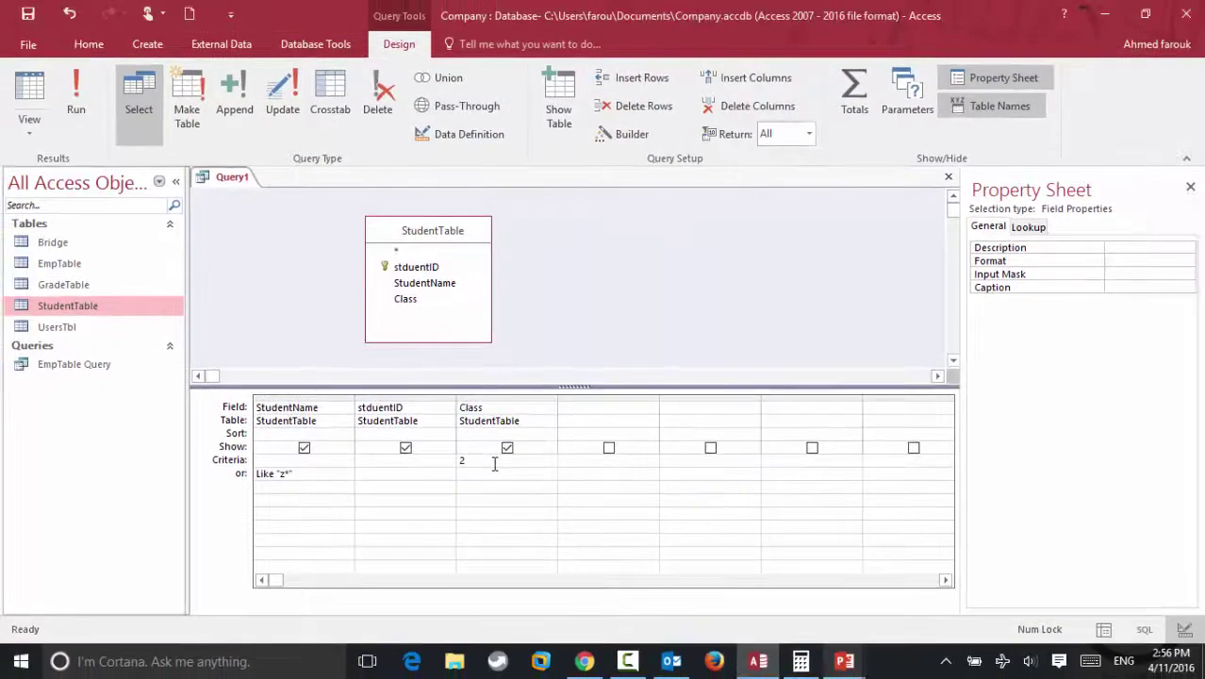
# Step: Run the query with the alternative criteria and select the second record in the results
pyautogui.click(494, 461)
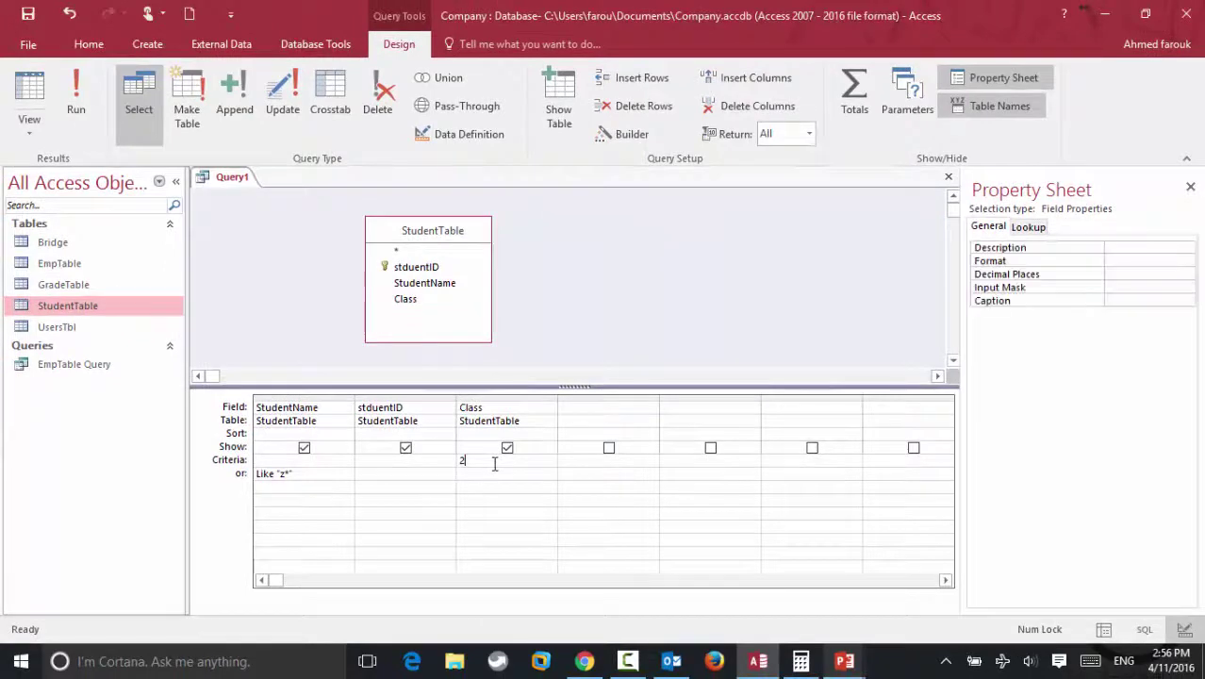
pyautogui.click(76, 95)
pyautogui.click(200, 233)
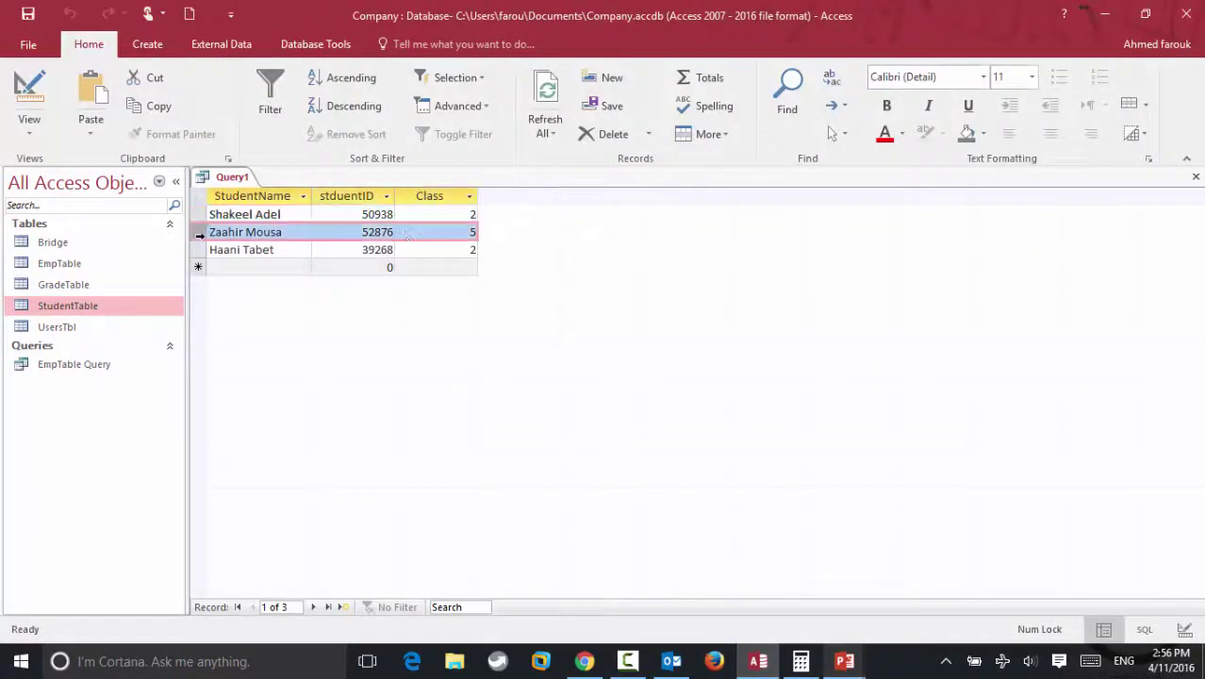
# Step: Return from the query results to the query design and switch to the Word document with the empty two-column table
pyautogui.click(29, 94)
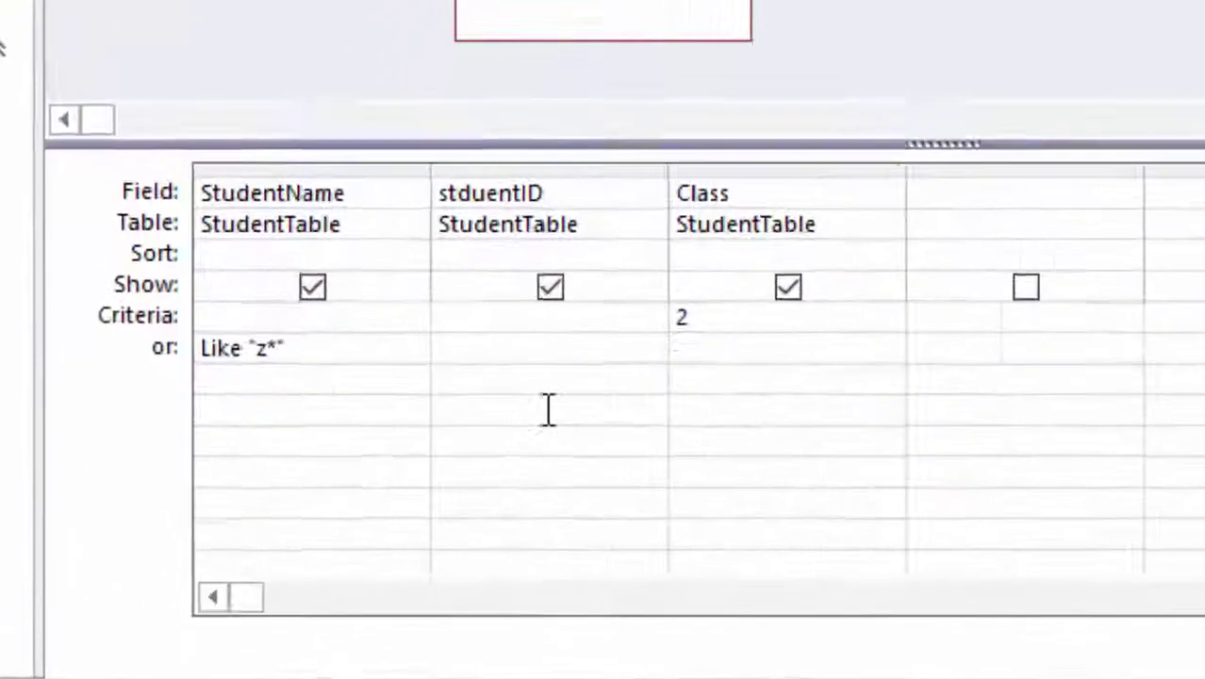
pyautogui.click(403, 500)
pyautogui.click(1192, 332)
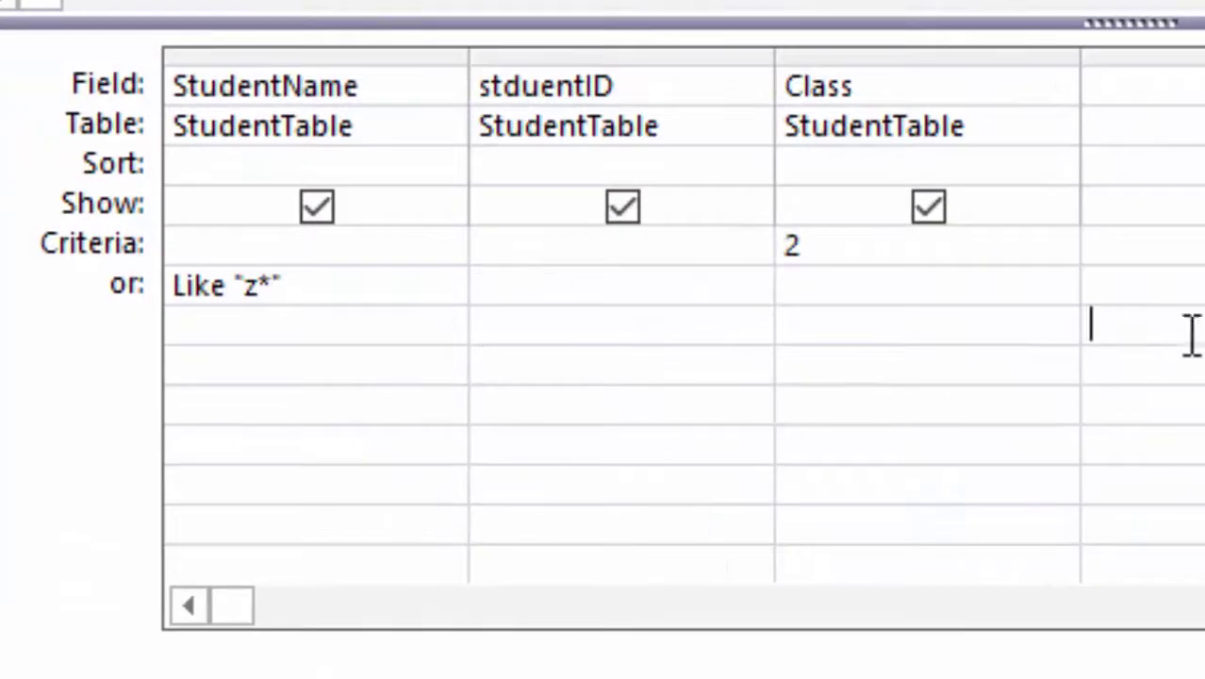
pyautogui.click(976, 356)
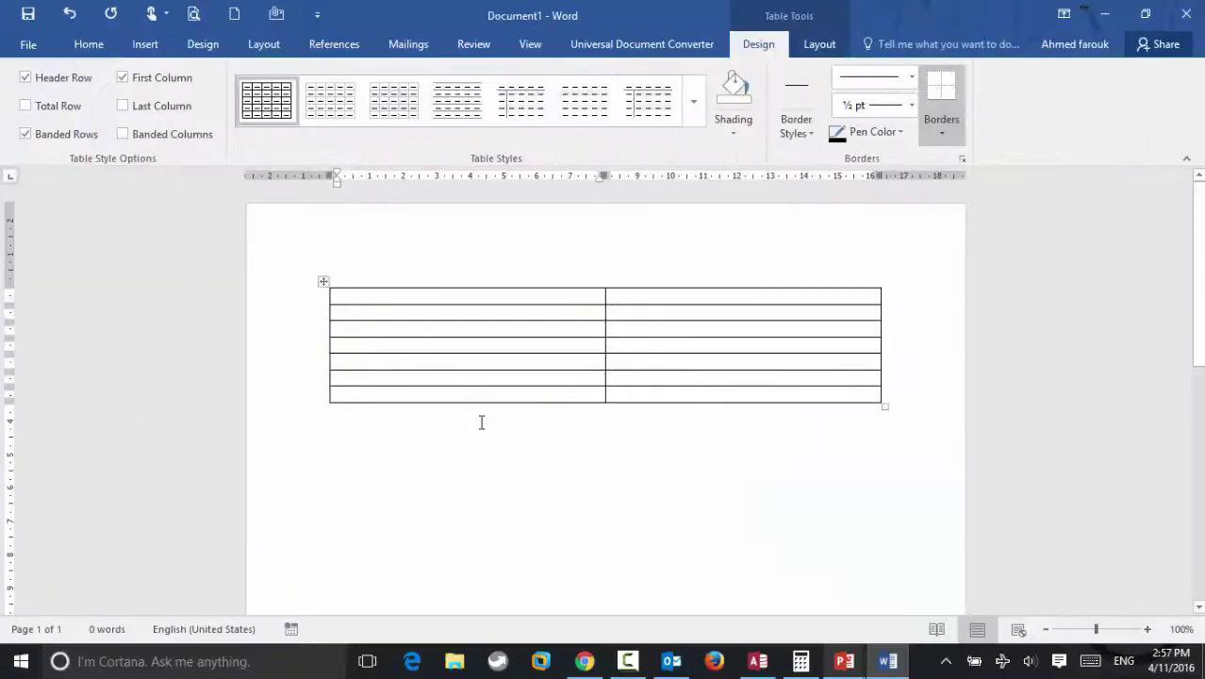
# Step: Fill the table's first row with 3 and =, and put > and < in the first column of the next two rows
pyautogui.write('3')
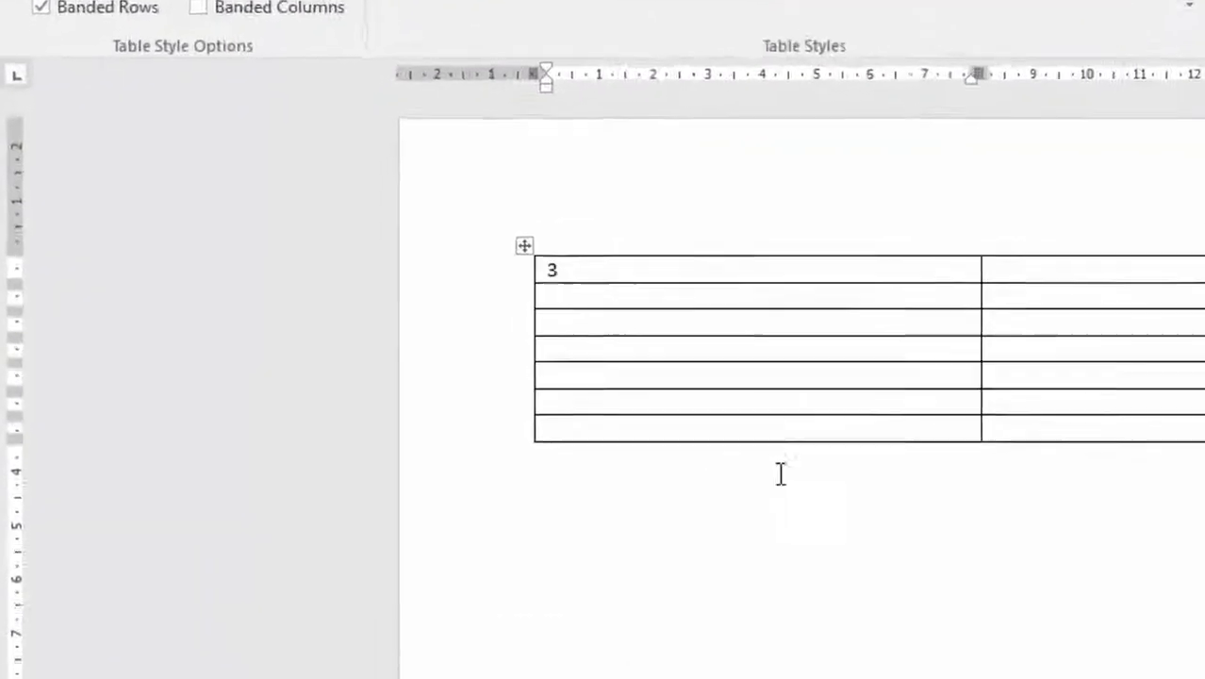
pyautogui.press('Tab')
pyautogui.press('Tab')
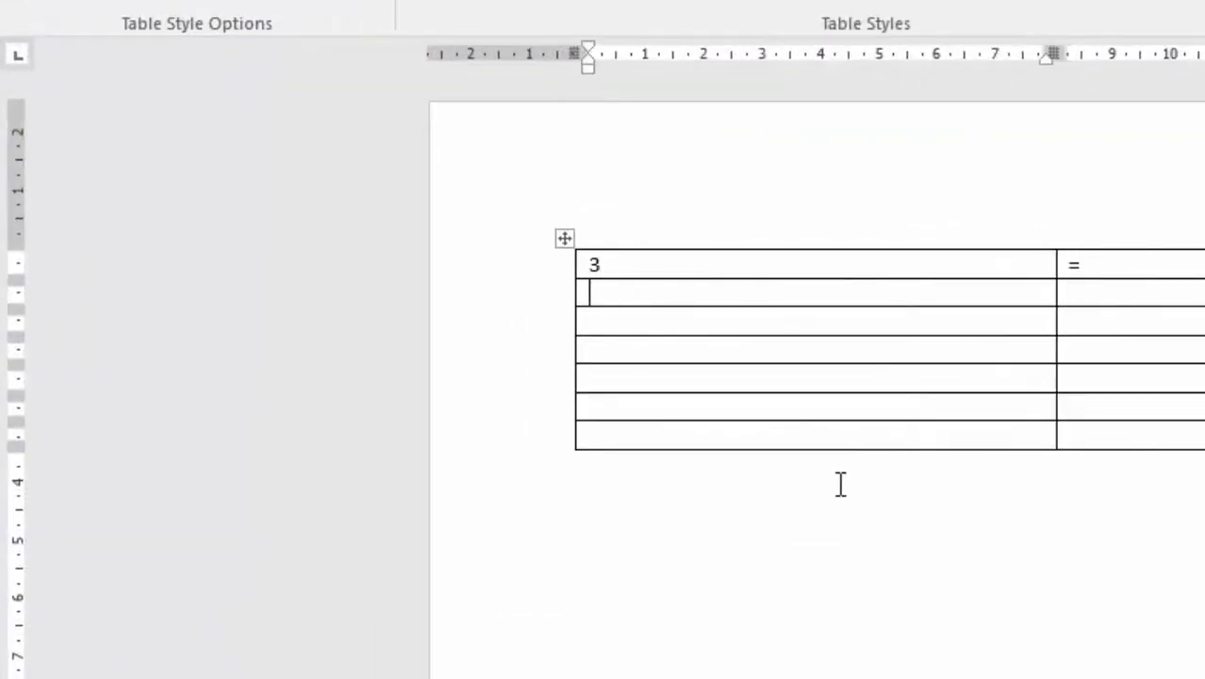
pyautogui.write('>')
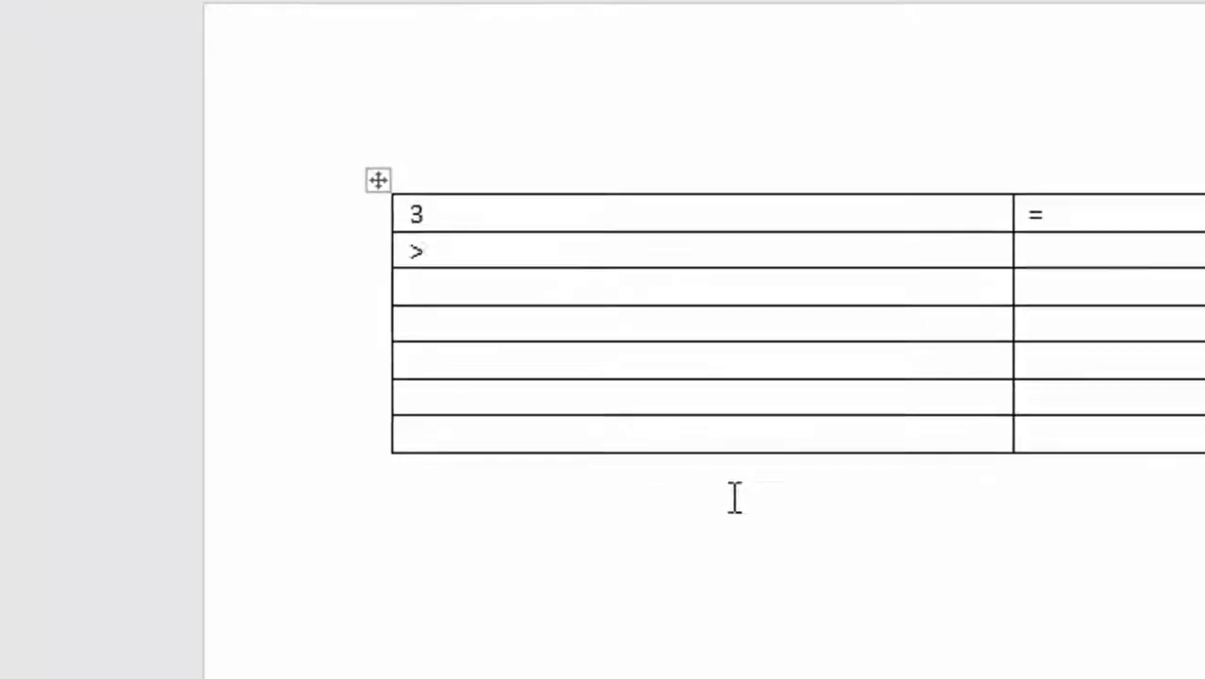
pyautogui.press('Tab')
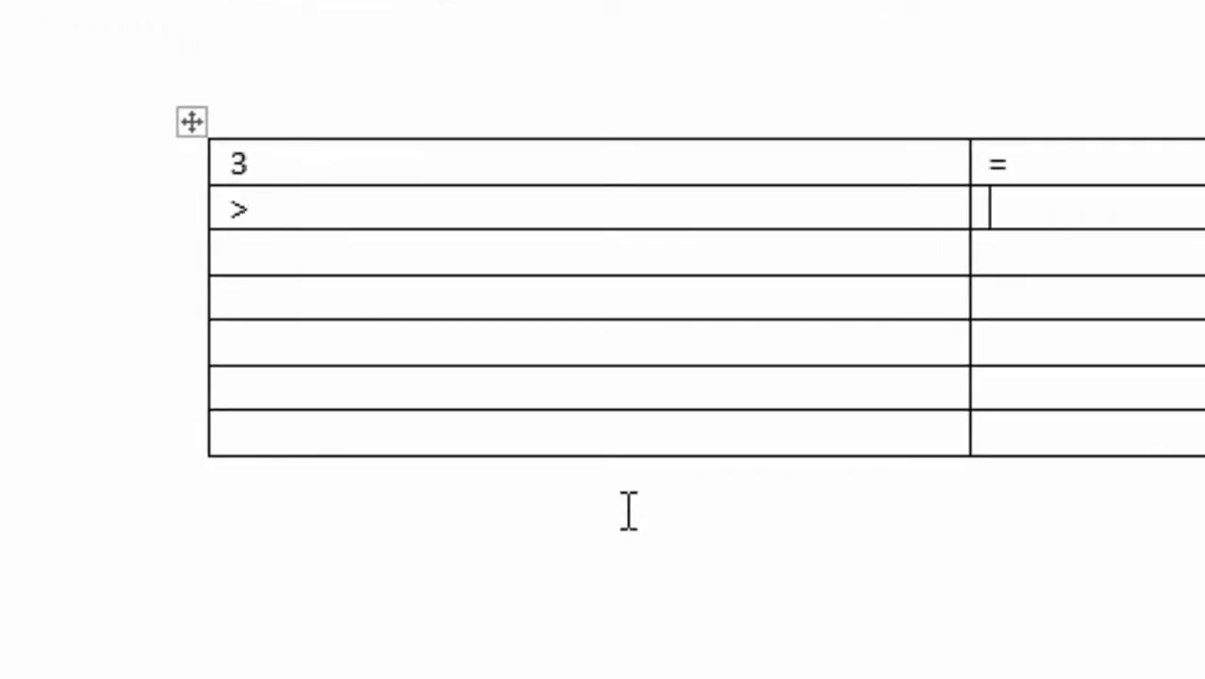
pyautogui.press('Tab')
pyautogui.write('<')
pyautogui.press('Tab')
pyautogui.press('Tab')
# Step: Enlarge the font of the whole table to size 21
pyautogui.hotkey('ctrl', 'a')
pyautogui.hotkey('ctrl', ']')
pyautogui.hotkey('ctrl', ']')
pyautogui.hotkey('ctrl', ']')
pyautogui.hotkey('ctrl', ']')
pyautogui.hotkey('ctrl', ']')
pyautogui.hotkey('ctrl', ']')
pyautogui.hotkey('ctrl', ']')
pyautogui.hotkey('ctrl', ']')
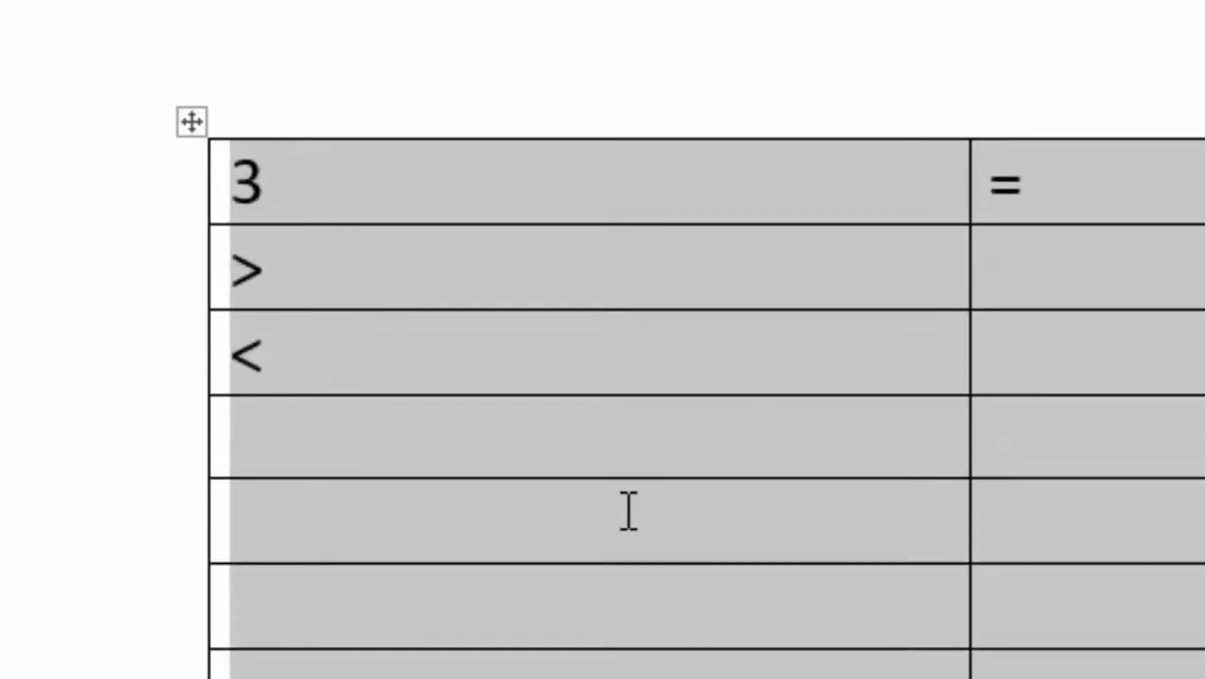
# Step: Enter the operators >=, <= and <> in the first column of the rows below <
pyautogui.click(557, 468)
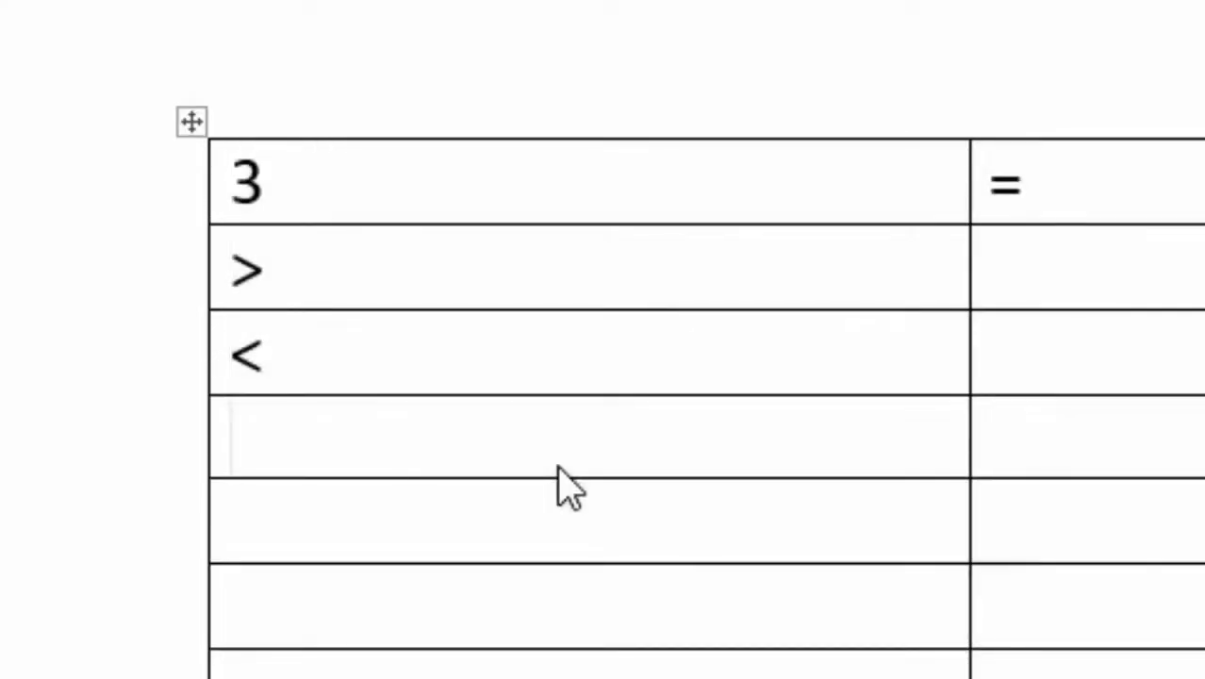
pyautogui.write('>=')
pyautogui.press('Tab')
pyautogui.press('Tab')
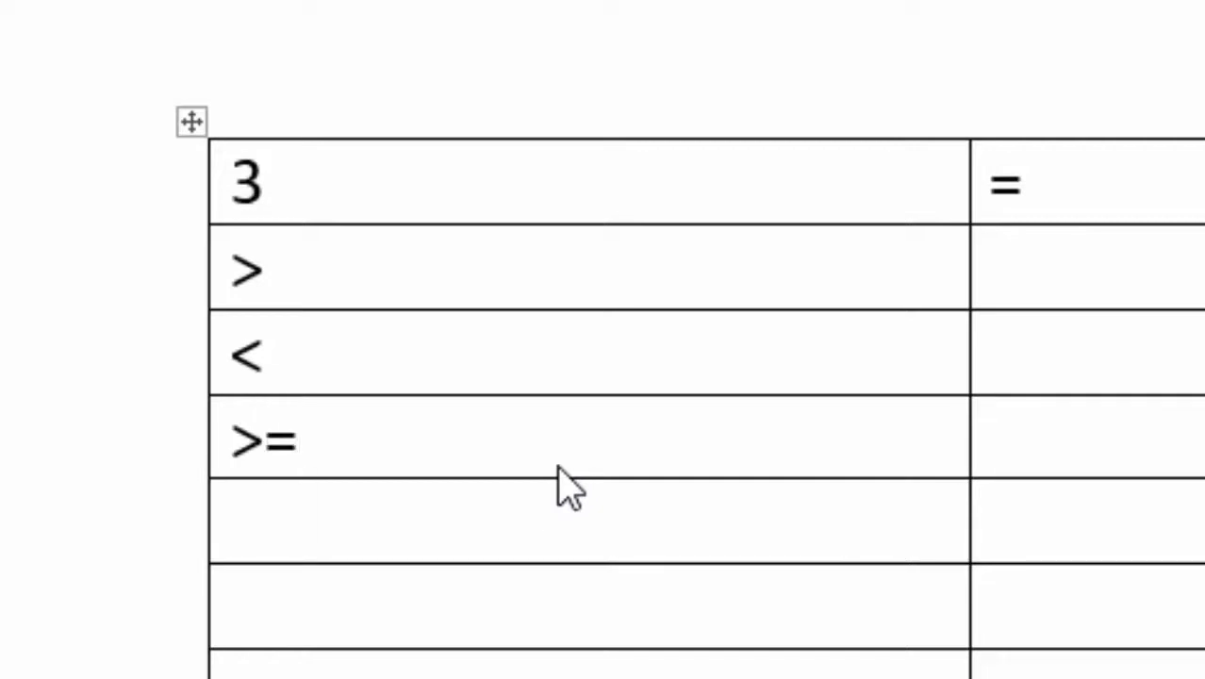
pyautogui.write('<=')
pyautogui.press('Tab')
pyautogui.press('Tab')
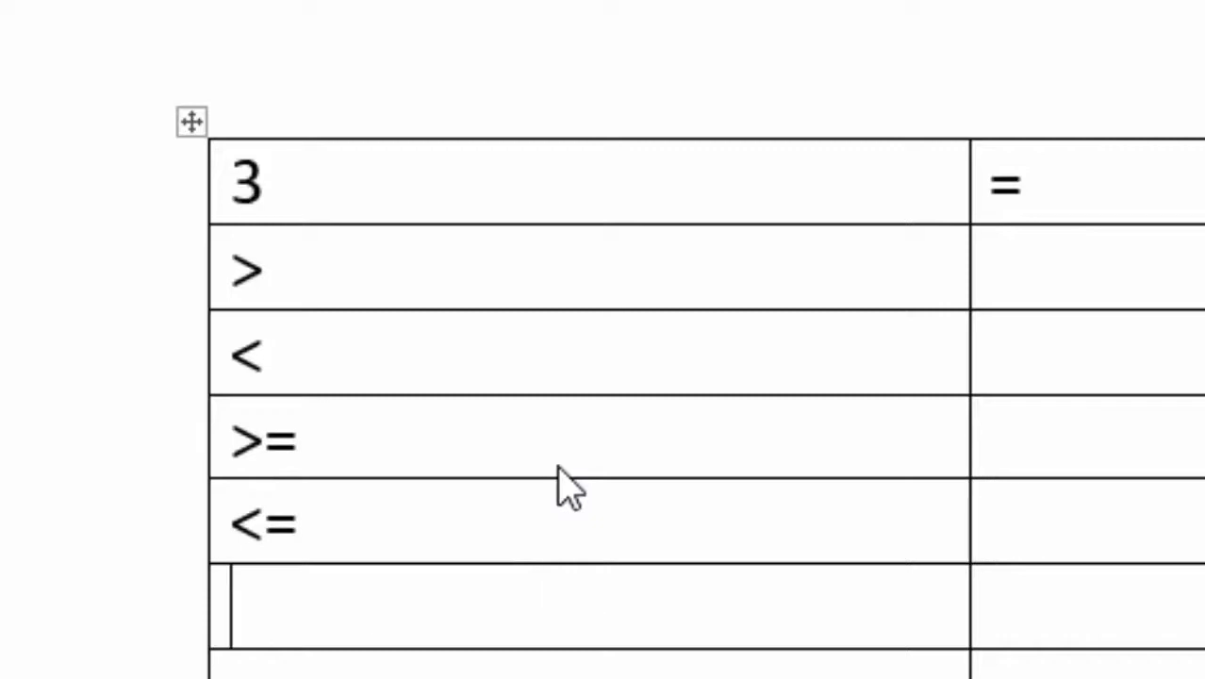
pyautogui.write('<>')
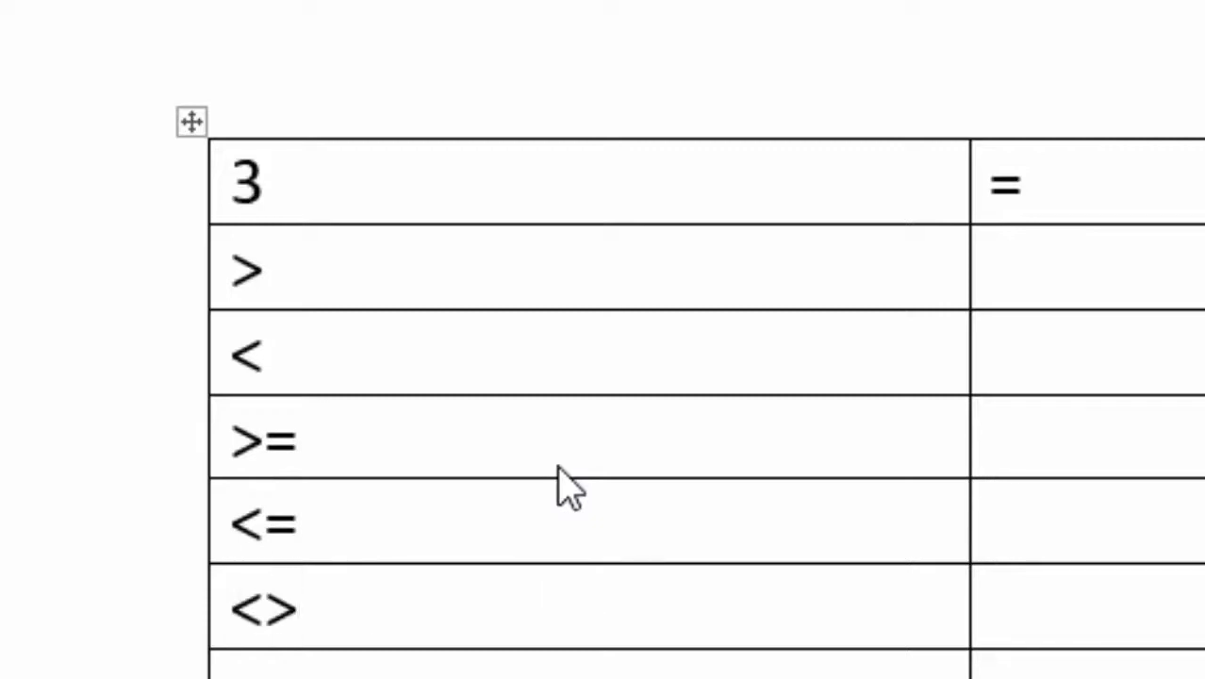
# Step: Add the Arabic meanings in the second column: اكبر من او يساوي beside >= and لا يساوي beside <>
pyautogui.click(1197, 429)
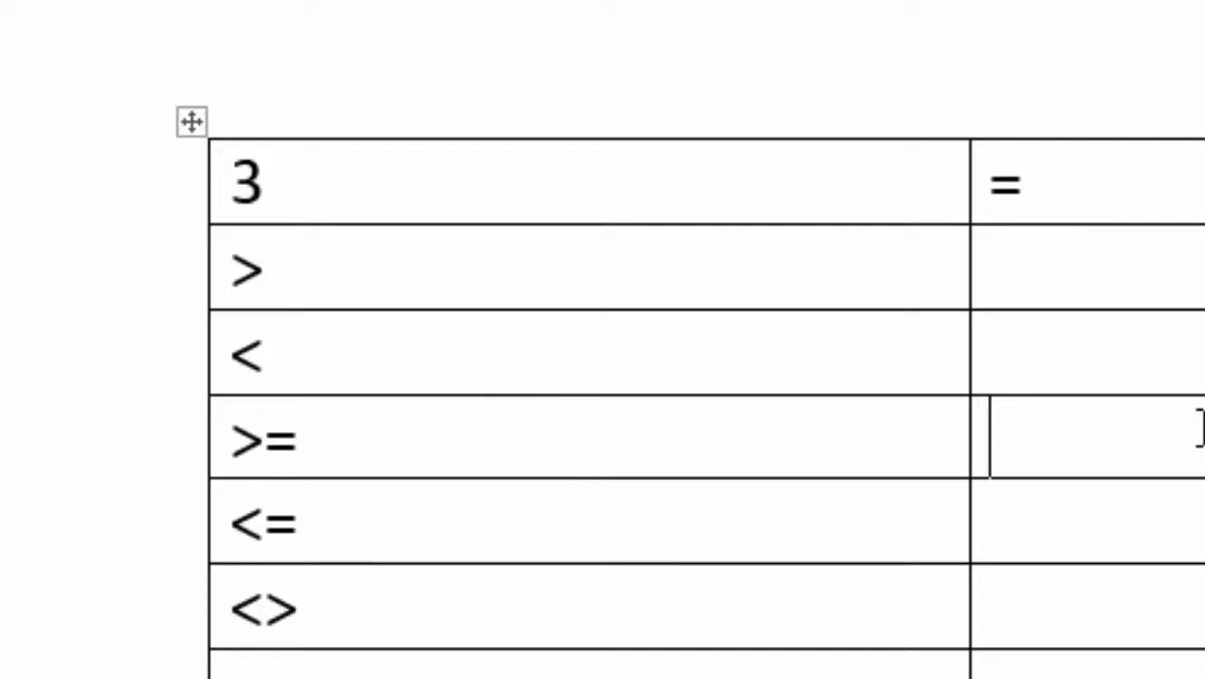
pyautogui.write('اكبر م')
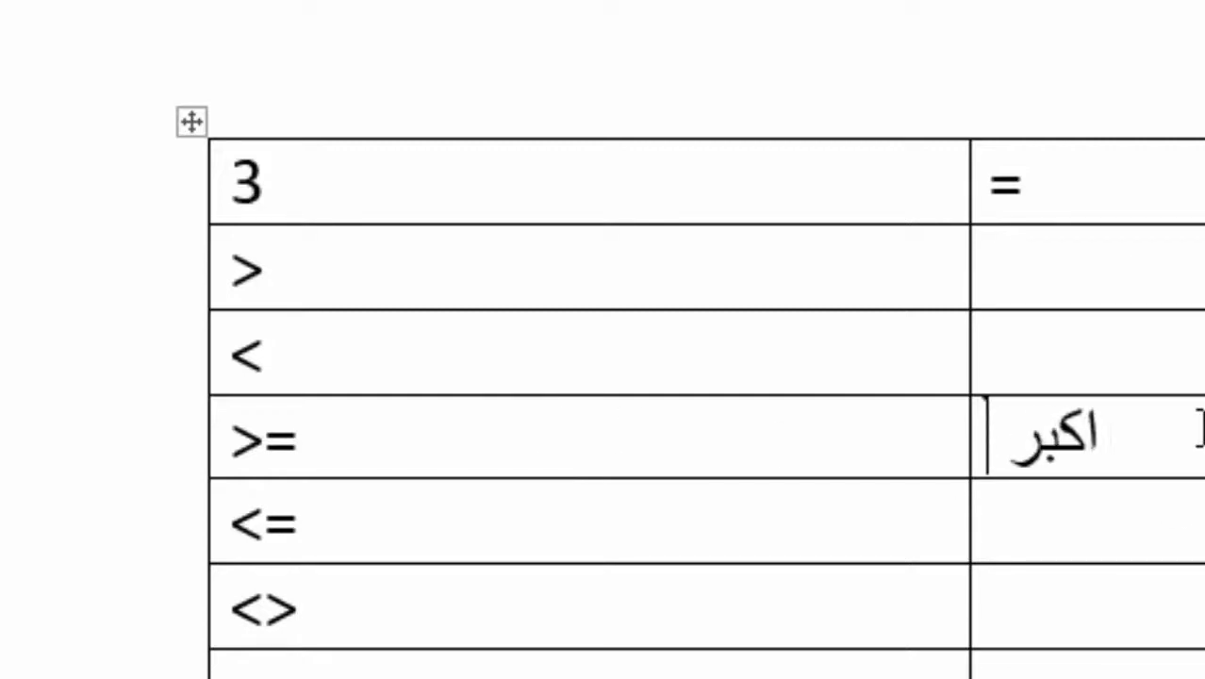
pyautogui.write('ن او يساو')
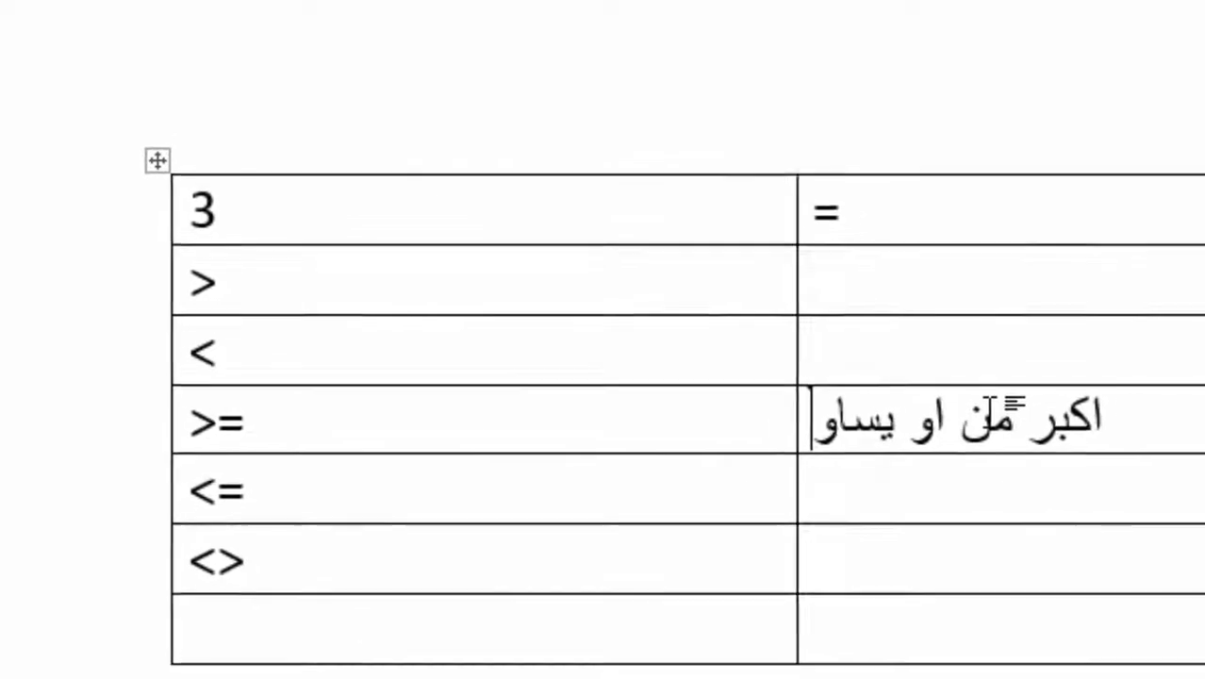
pyautogui.write('ي')
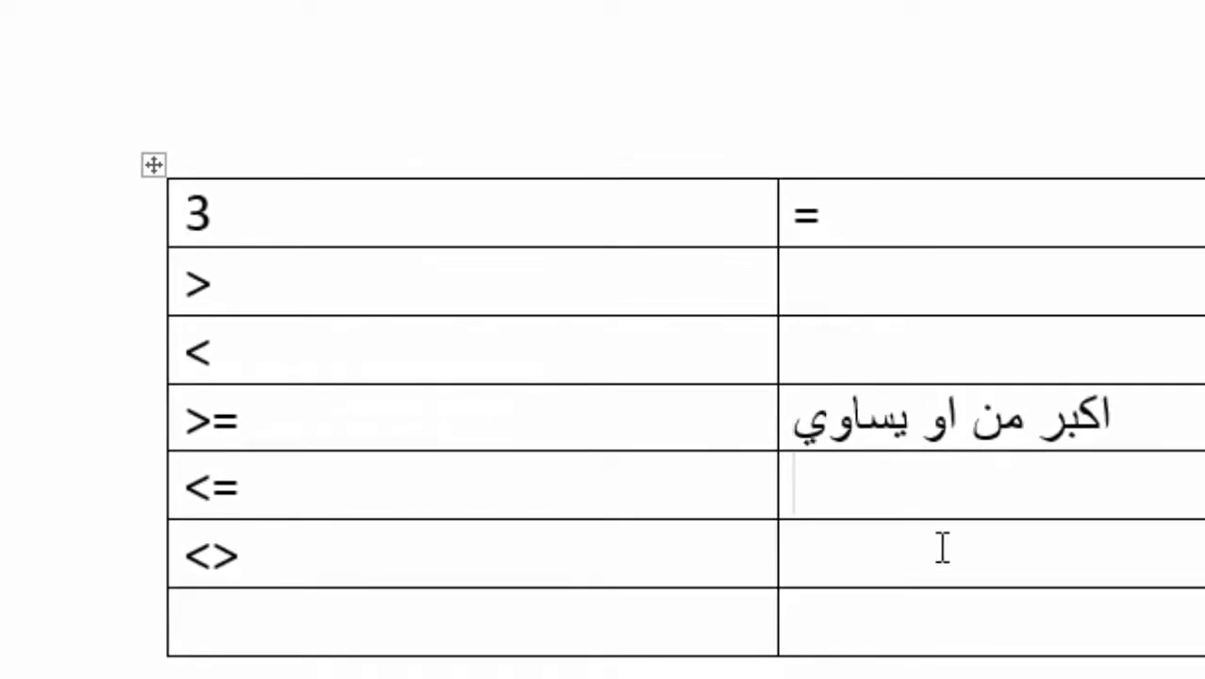
pyautogui.press('Down')
pyautogui.press('Down')
pyautogui.write('لا يساوي')
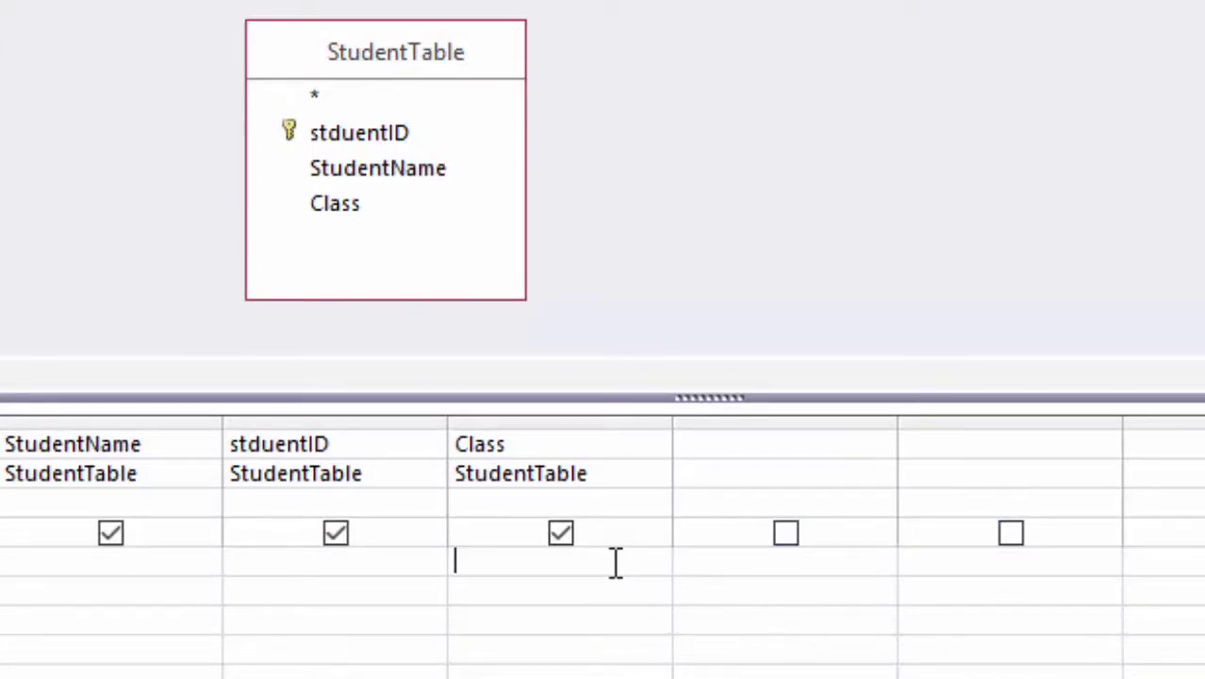
# Step: Switch to Access, replace the query's criteria with <>2 under Class, and clear that criterion
pyautogui.write('<>2')
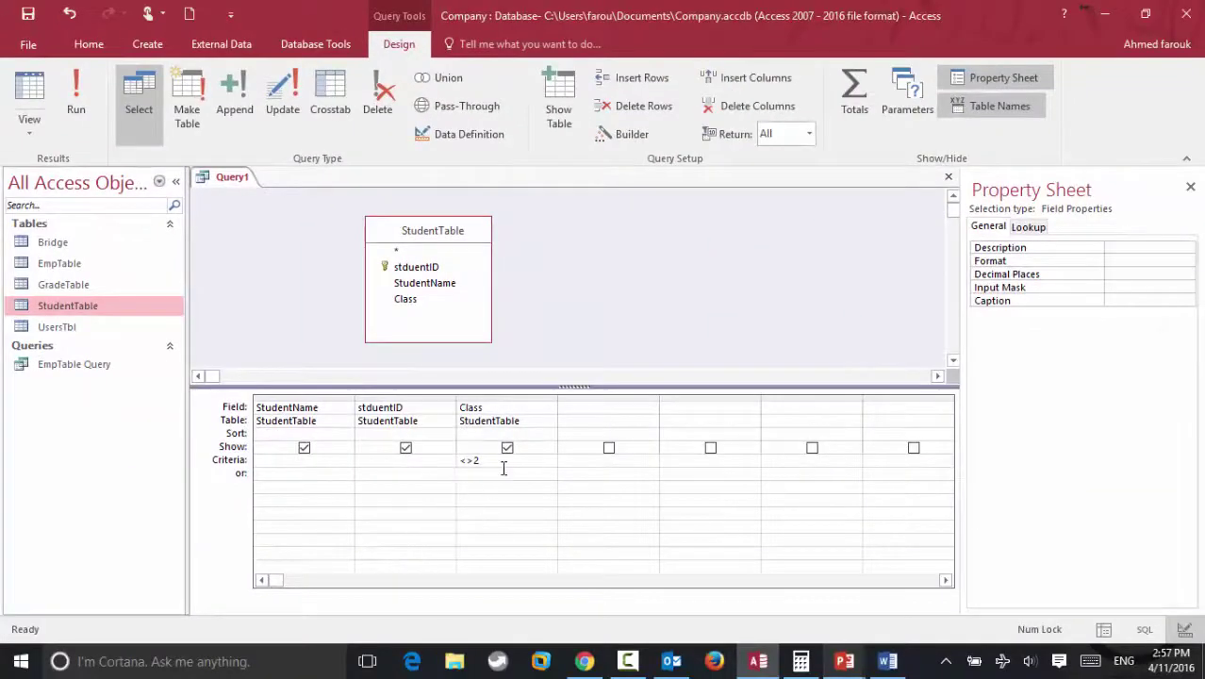
pyautogui.moveTo(504, 468); pyautogui.dragTo(437, 461)
# Step: Switch to Word and paste an empty two-column table below the operators table
pyautogui.hotkey('alt', 'Tab')
pyautogui.scroll(-2, 485, 491)
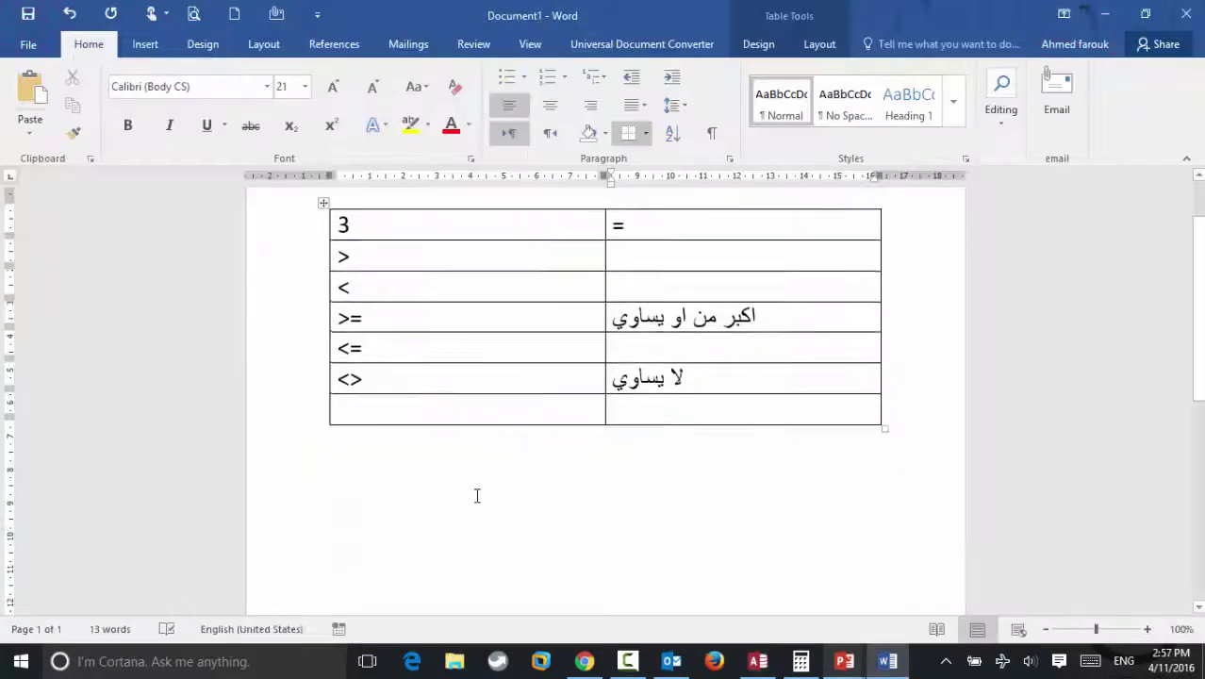
pyautogui.click(465, 483)
pyautogui.scroll(-1, 465, 484)
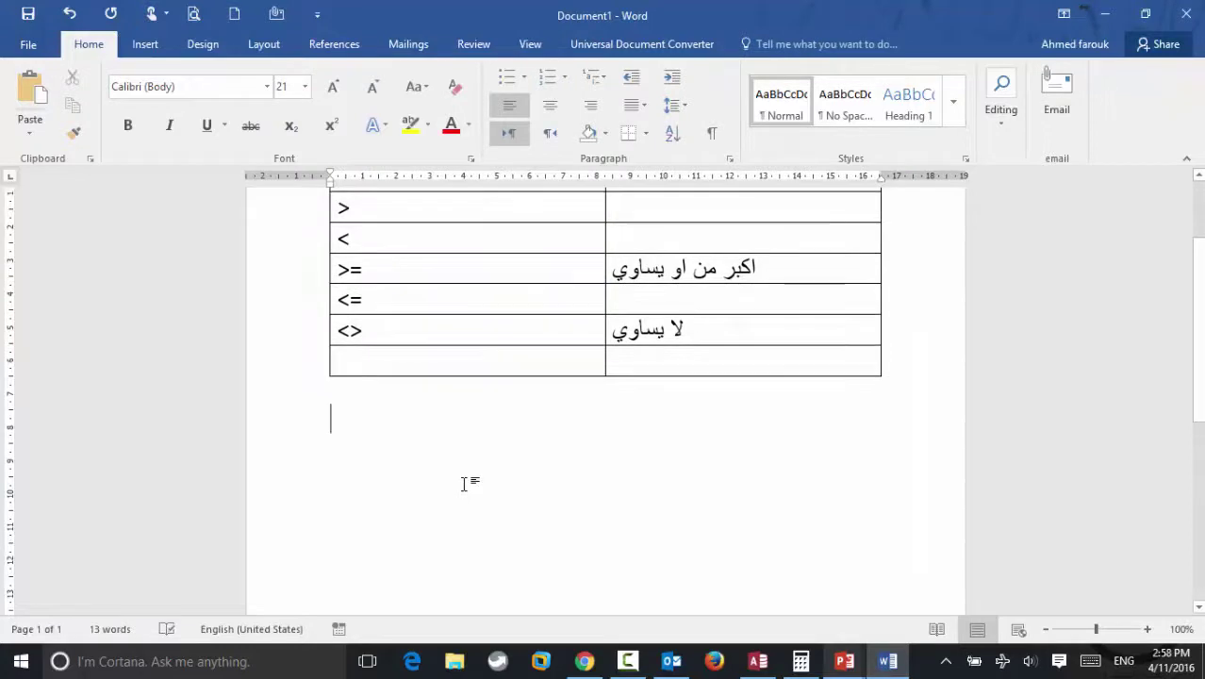
pyautogui.hotkey('ctrl', 'v')
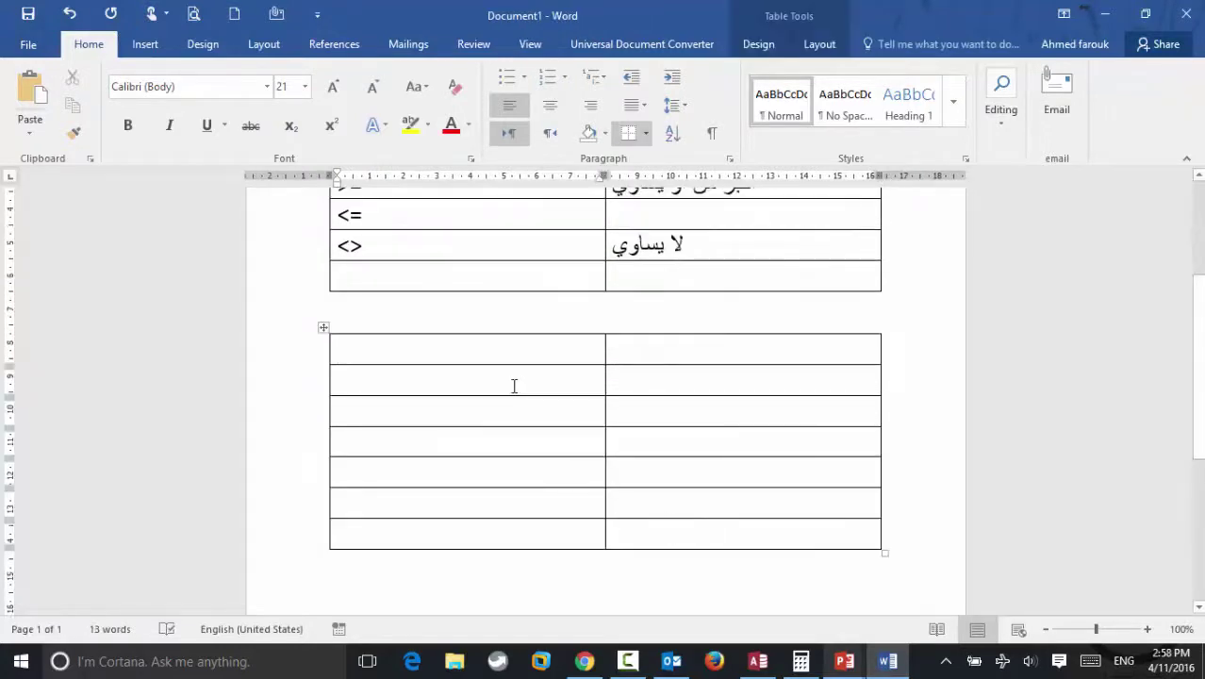
# Step: Enter * in the new table's first row with the Arabic meaning أي حروف beside it
pyautogui.write('*')
pyautogui.press('Tab')
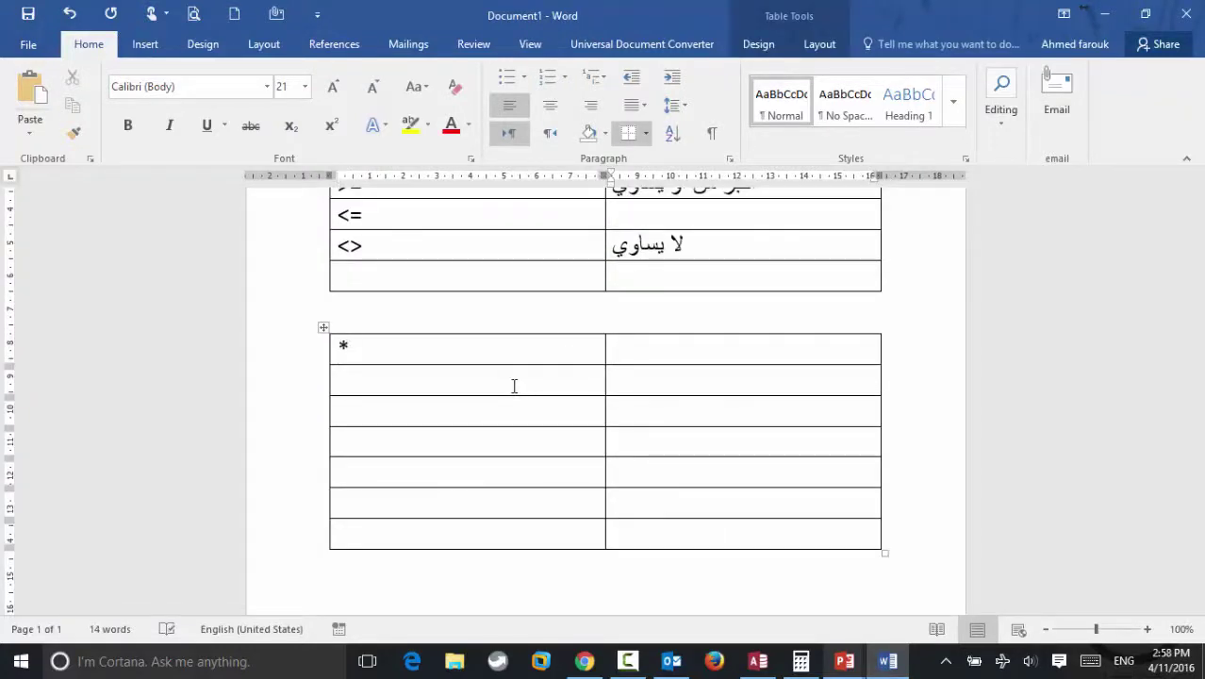
pyautogui.hotkey('alt', 'shift')
pyautogui.write('أي حروف')
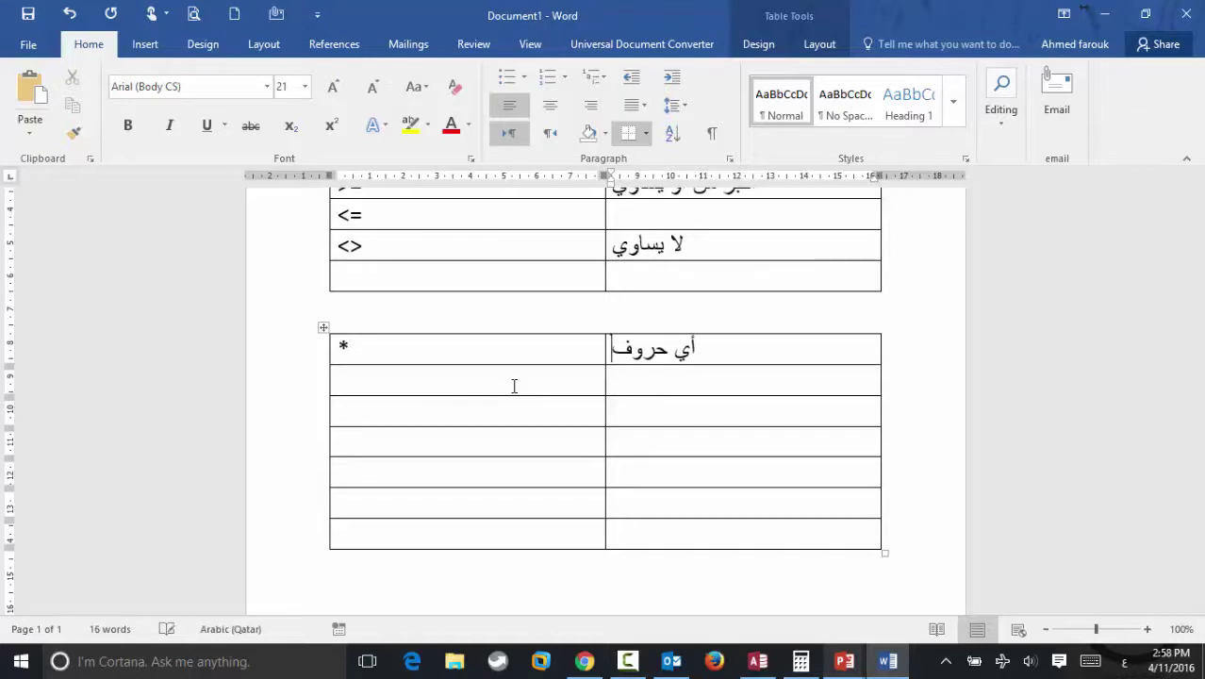
# Step: Switch to Access, set StudentName's criterion to * and run the query
pyautogui.hotkey('alt', 'Tab')
pyautogui.click(321, 466)
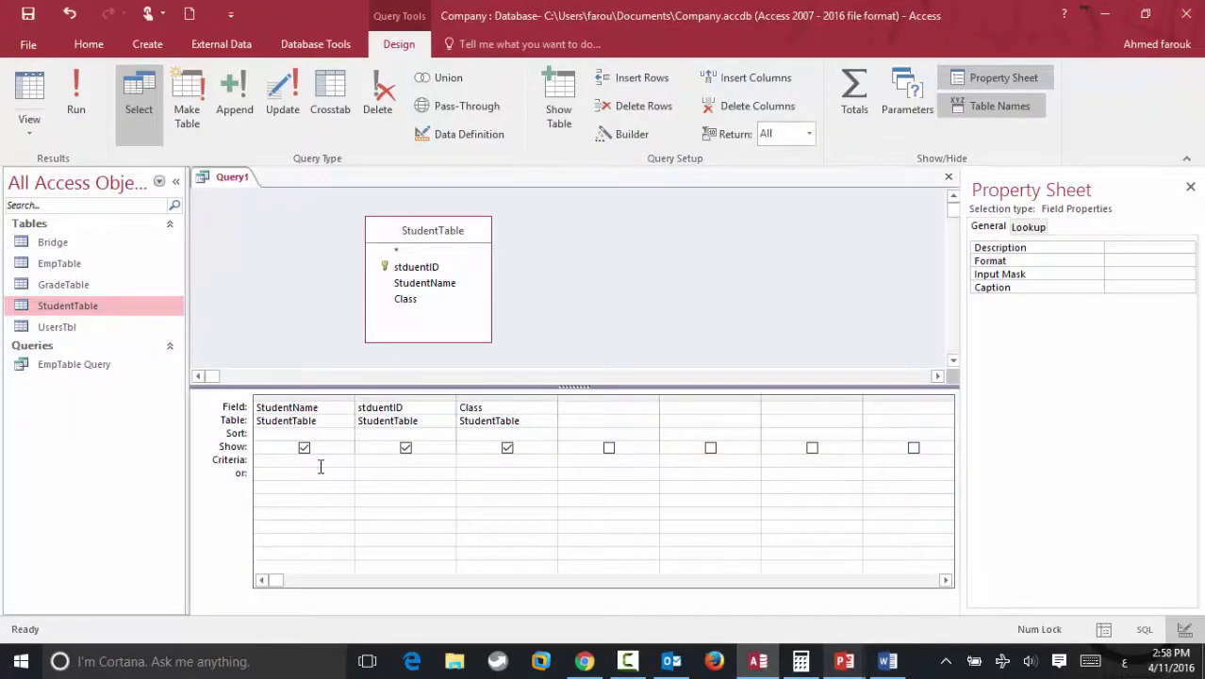
pyautogui.click(75, 94)
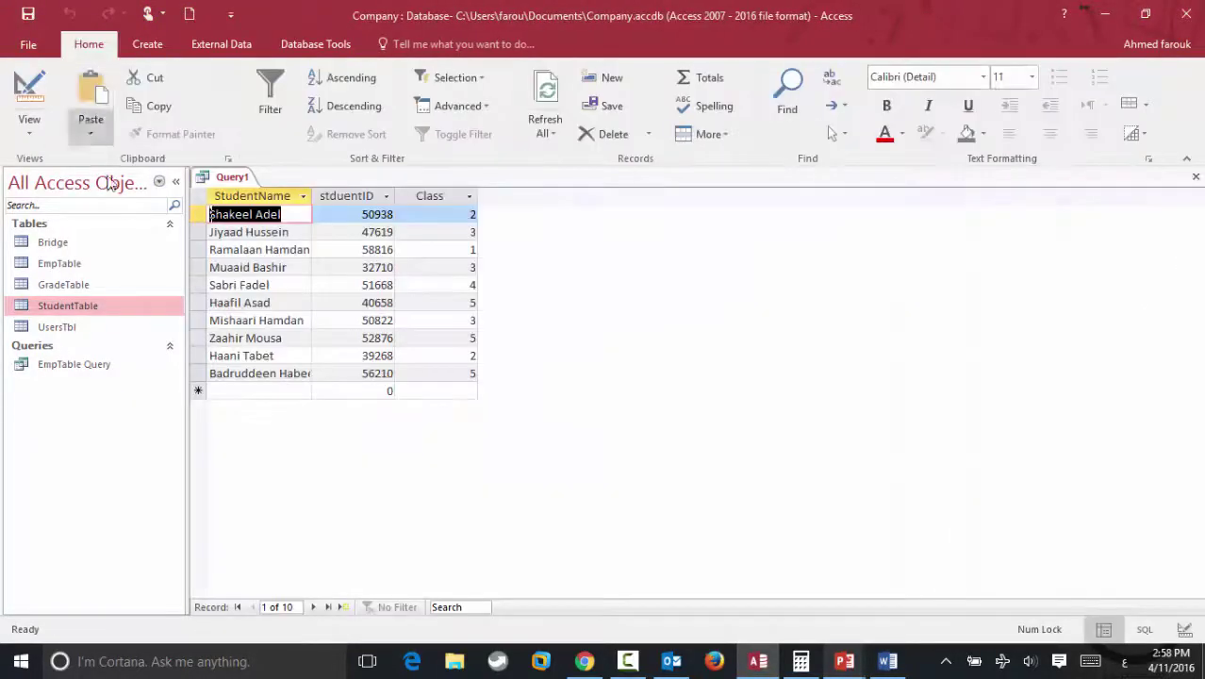
# Step: Return to the query design, replace StudentName's Like "*" criterion with a plain first name, and run the query
pyautogui.click(36, 94)
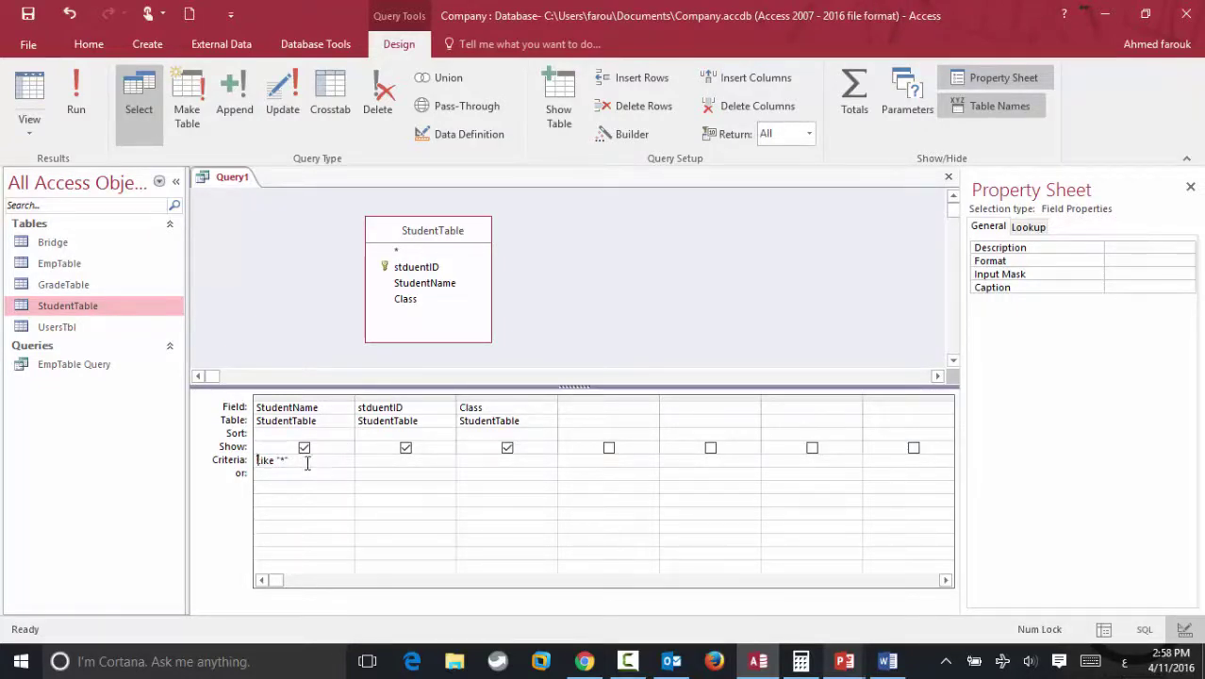
pyautogui.moveTo(303, 460); pyautogui.dragTo(256, 460)
pyautogui.press('Delete')
pyautogui.moveTo(257, 460); pyautogui.dragTo(253, 474)
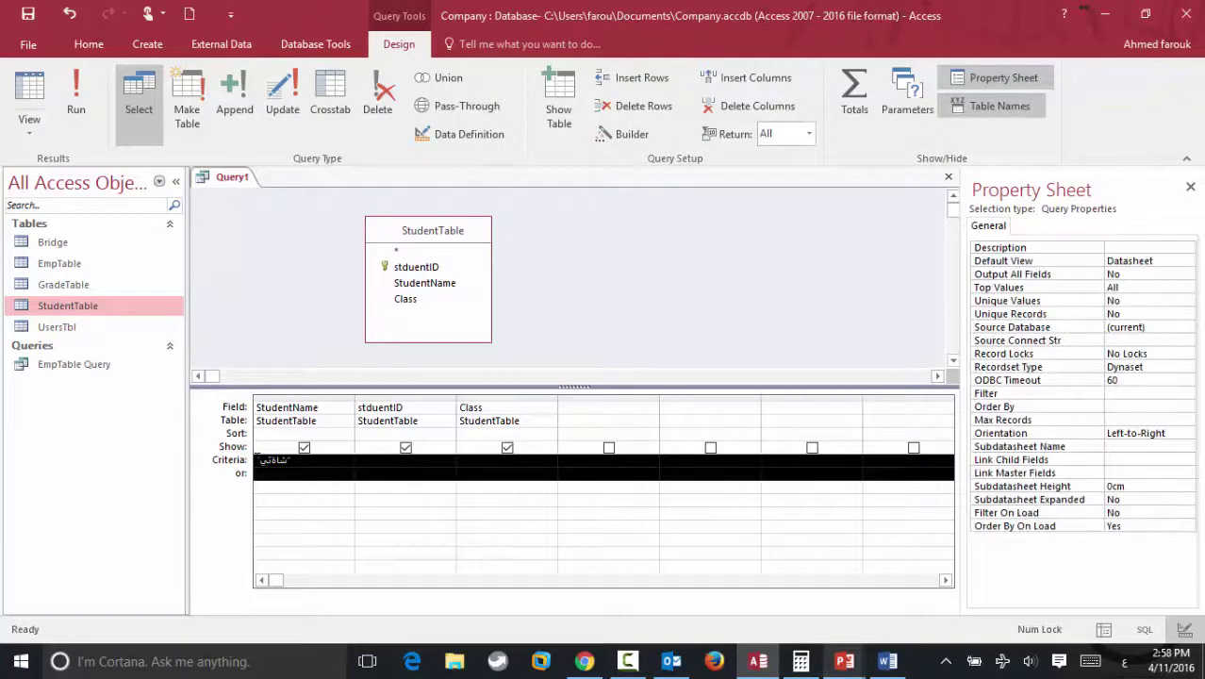
pyautogui.click(252, 462)
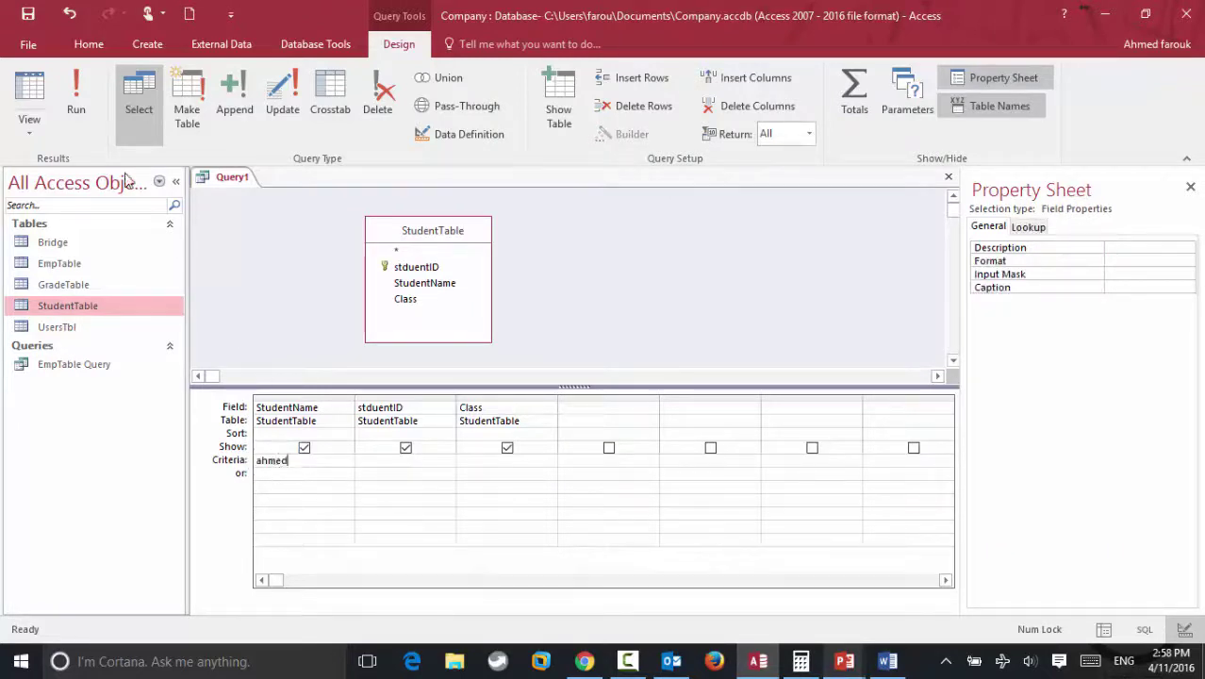
pyautogui.write('ahmed')
pyautogui.click(76, 99)
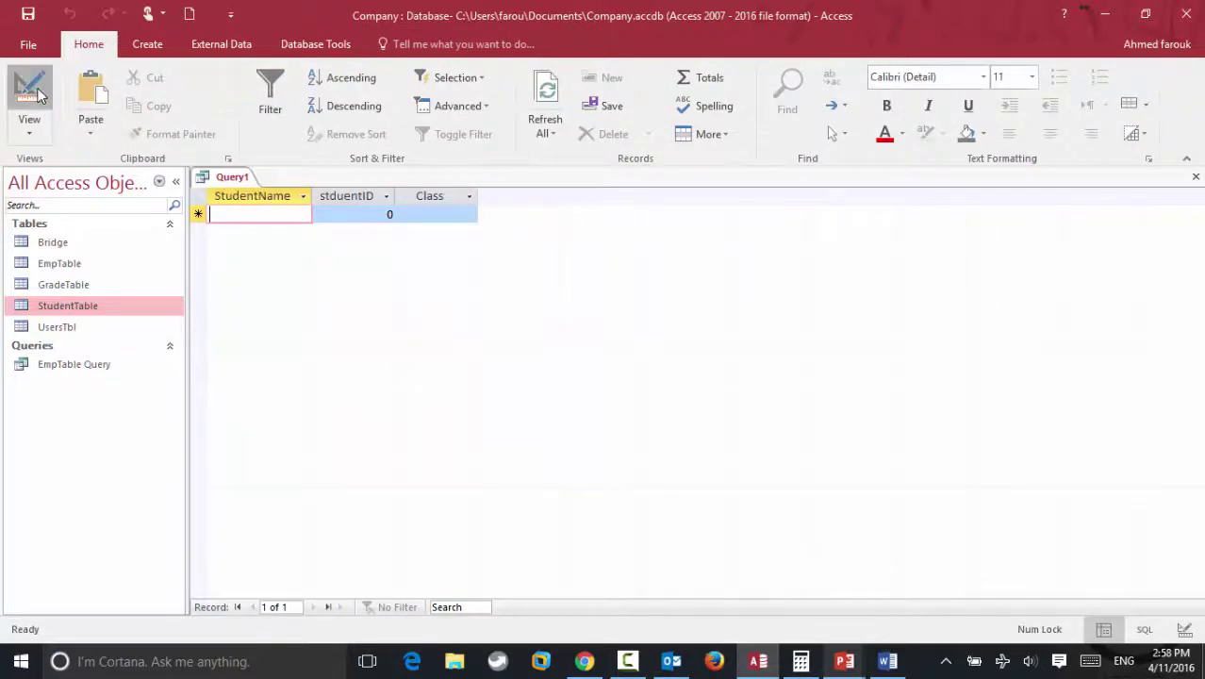
# Step: Return to the query design and remove the name criterion from StudentName
pyautogui.click(36, 90)
pyautogui.moveTo(307, 463); pyautogui.dragTo(217, 450)
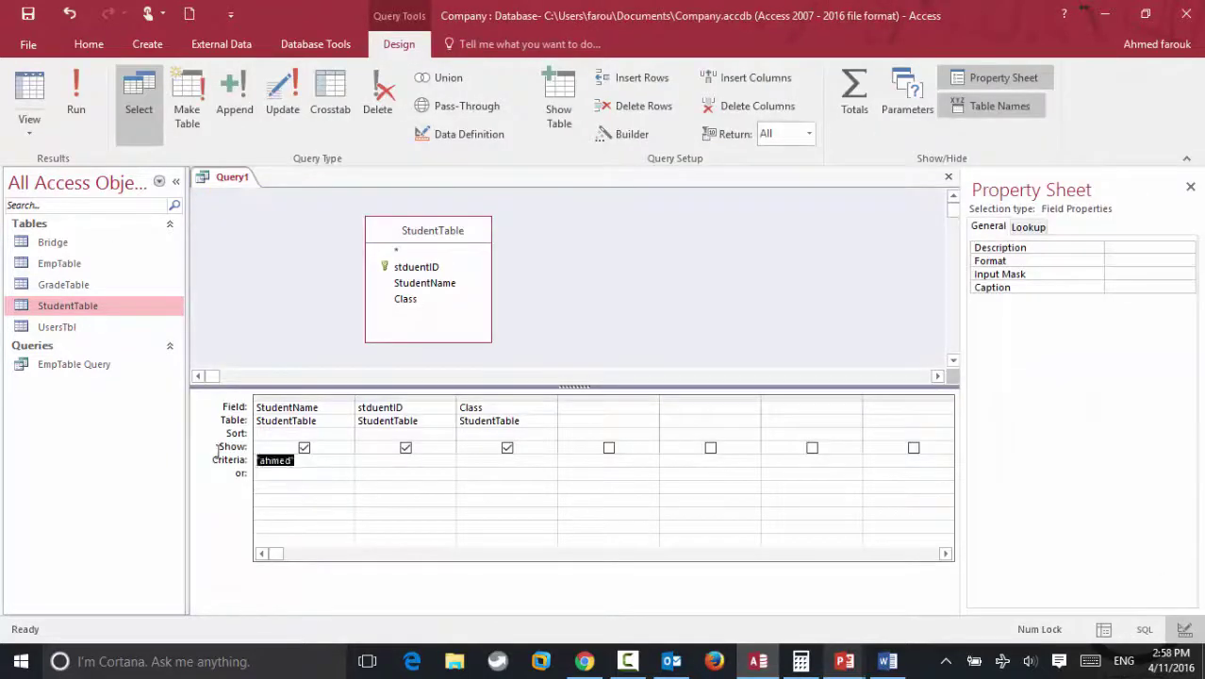
pyautogui.hotkey('ctrl', 'x')
# Step: In Word, list the wildcard patterns Z*, *z and *z* in the rows below *, and switch to Access
pyautogui.hotkey('alt', 'Tab')
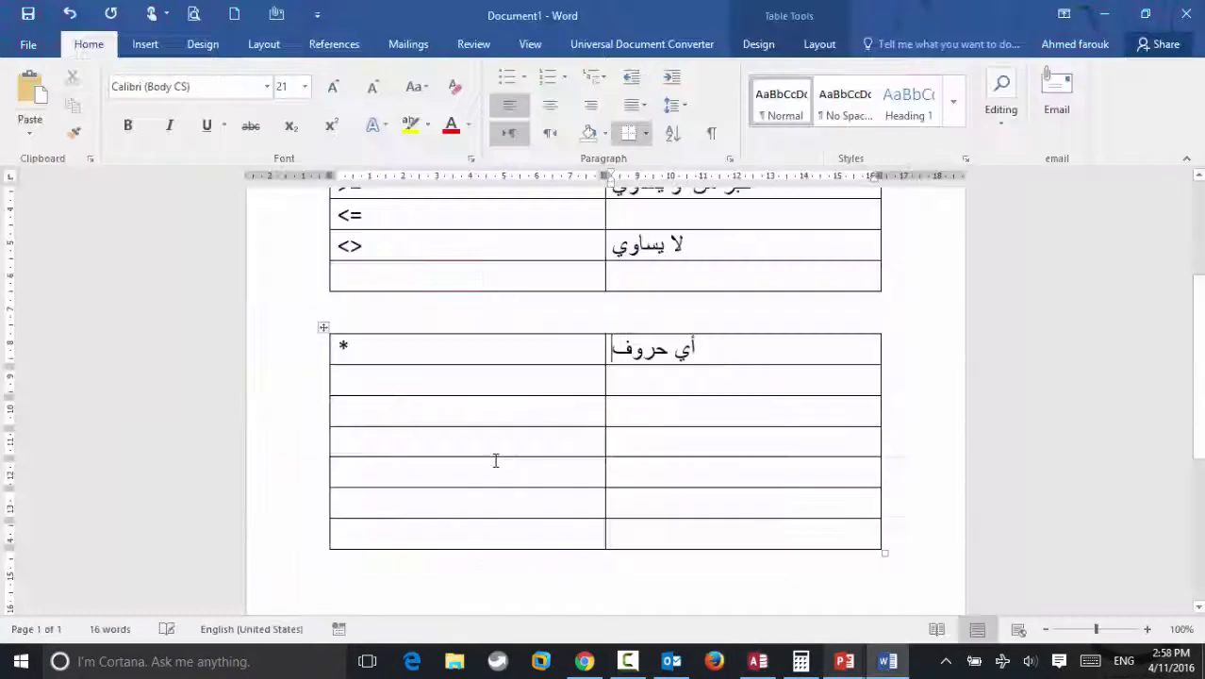
pyautogui.click(471, 386)
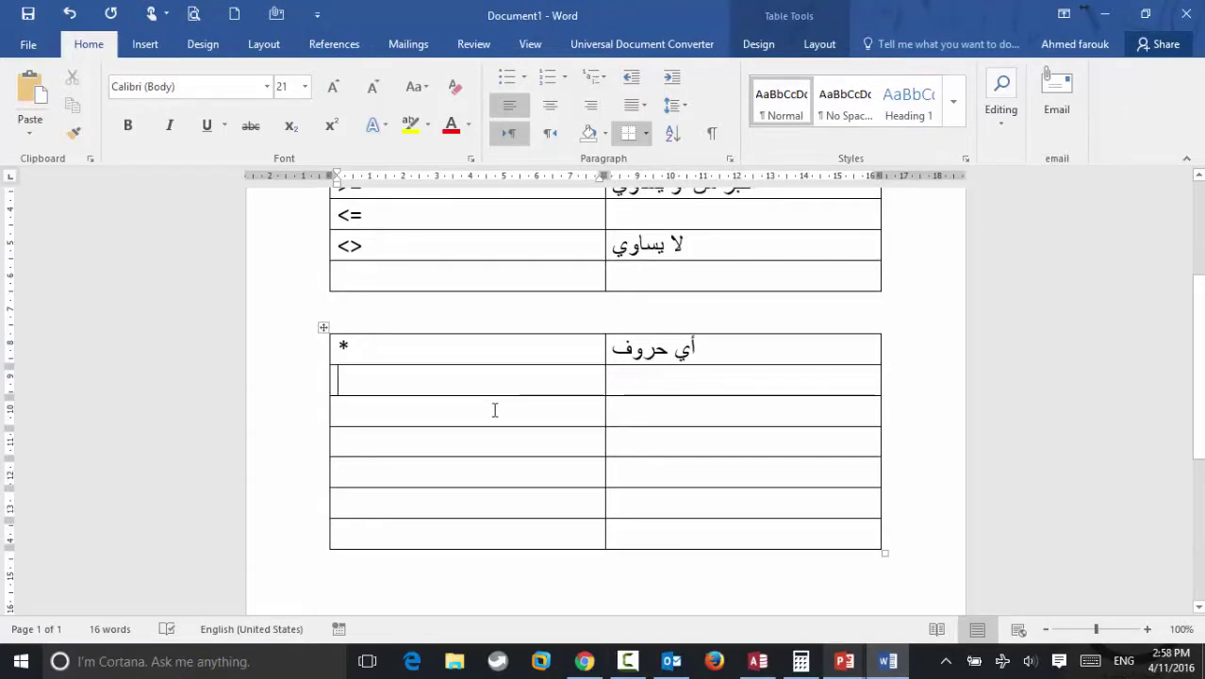
pyautogui.write('Z*')
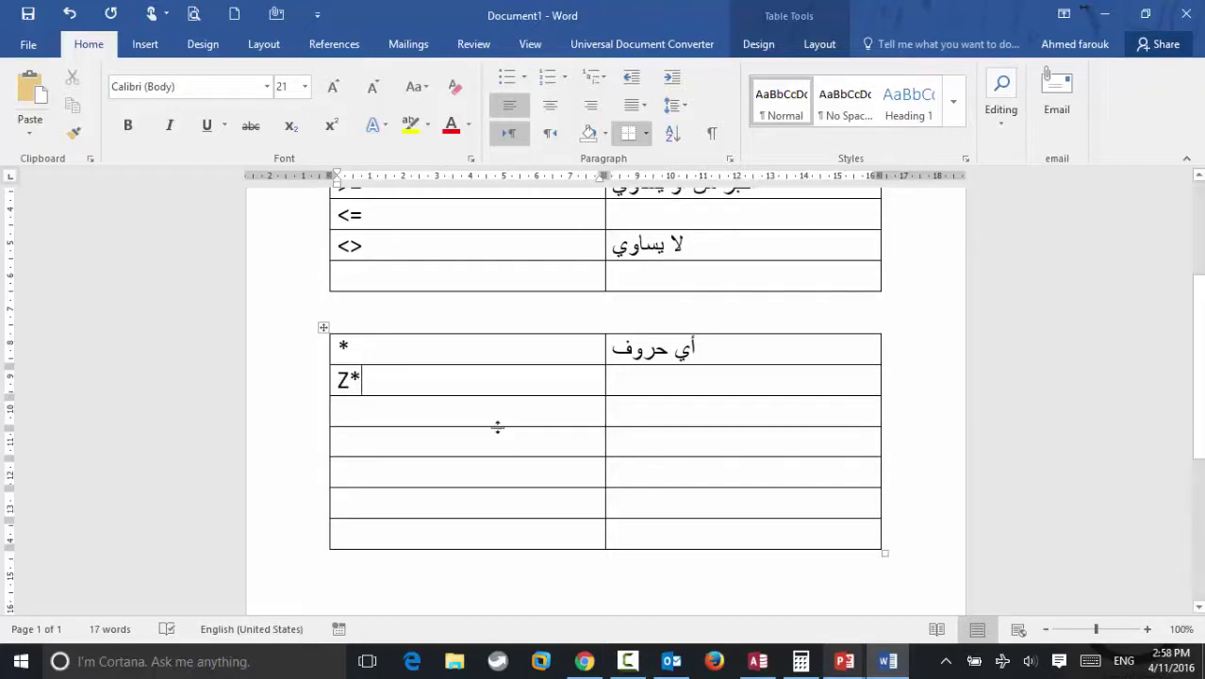
pyautogui.write('*z')
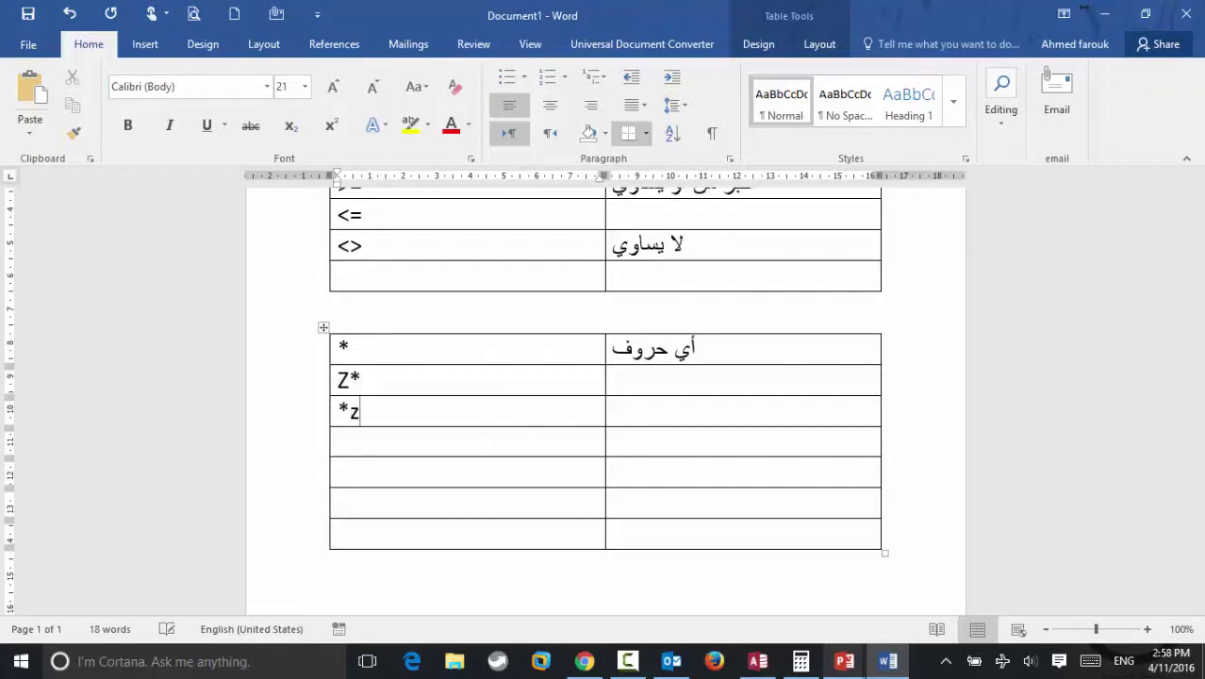
pyautogui.write('*z*')
pyautogui.hotkey('alt', 'Tab')
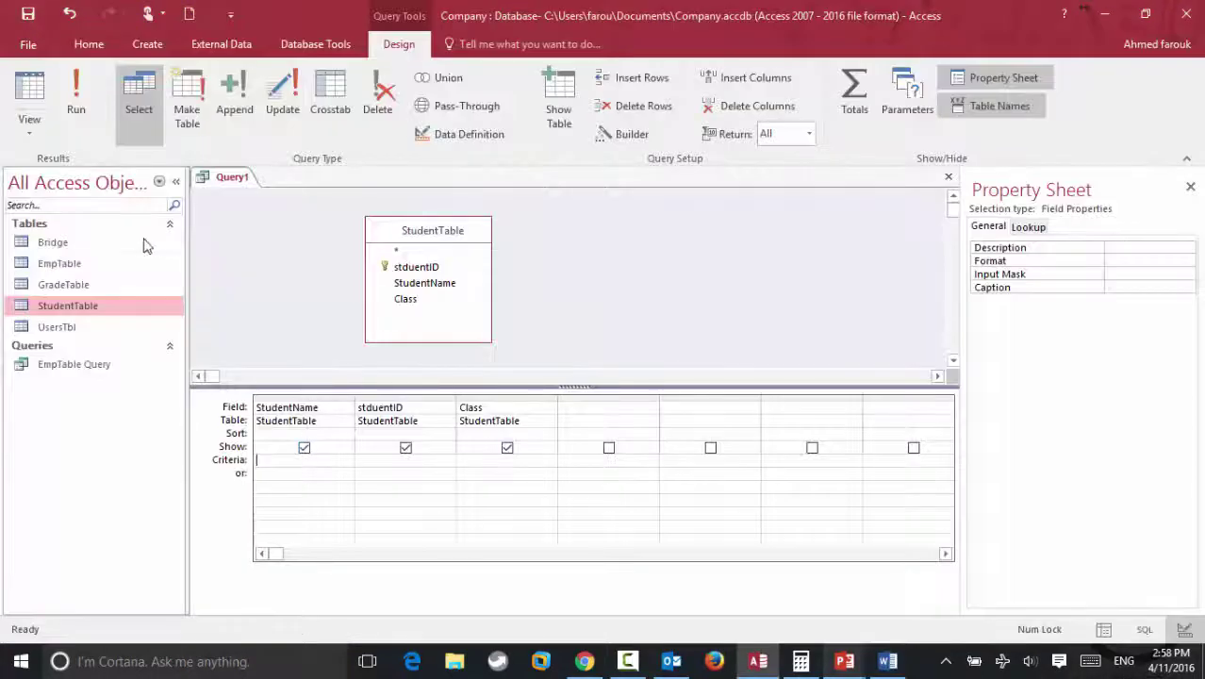
# Step: Open StudentTable, copy the letter d from the first record's name, and paste it over the first letter of the second record's name
pyautogui.doubleClick(63, 308)
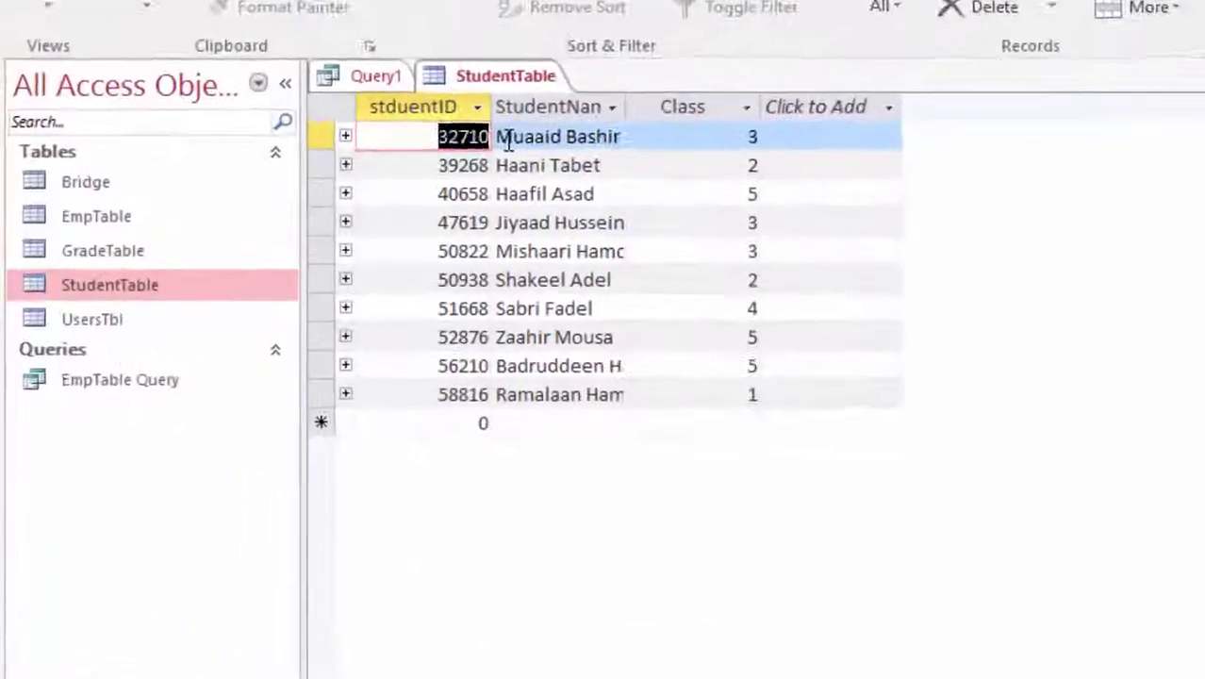
pyautogui.click(322, 219)
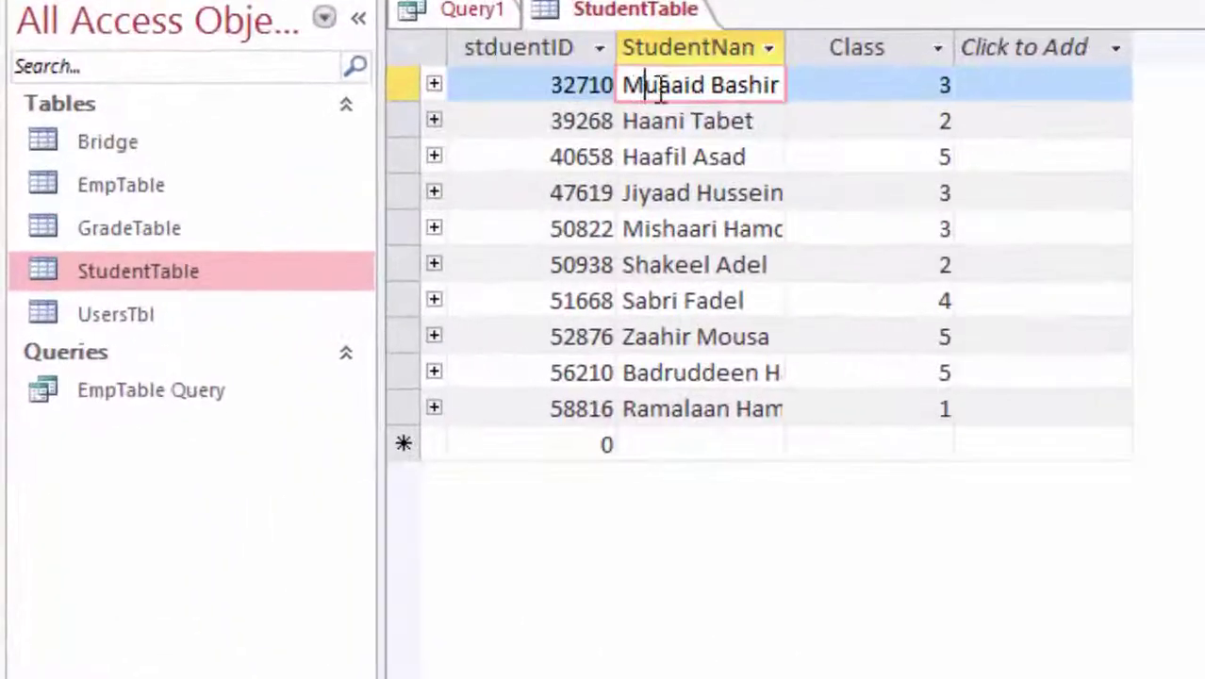
pyautogui.press('Right')
pyautogui.press('Right')
pyautogui.press('Right')
pyautogui.hotkey('shift', 'Right')
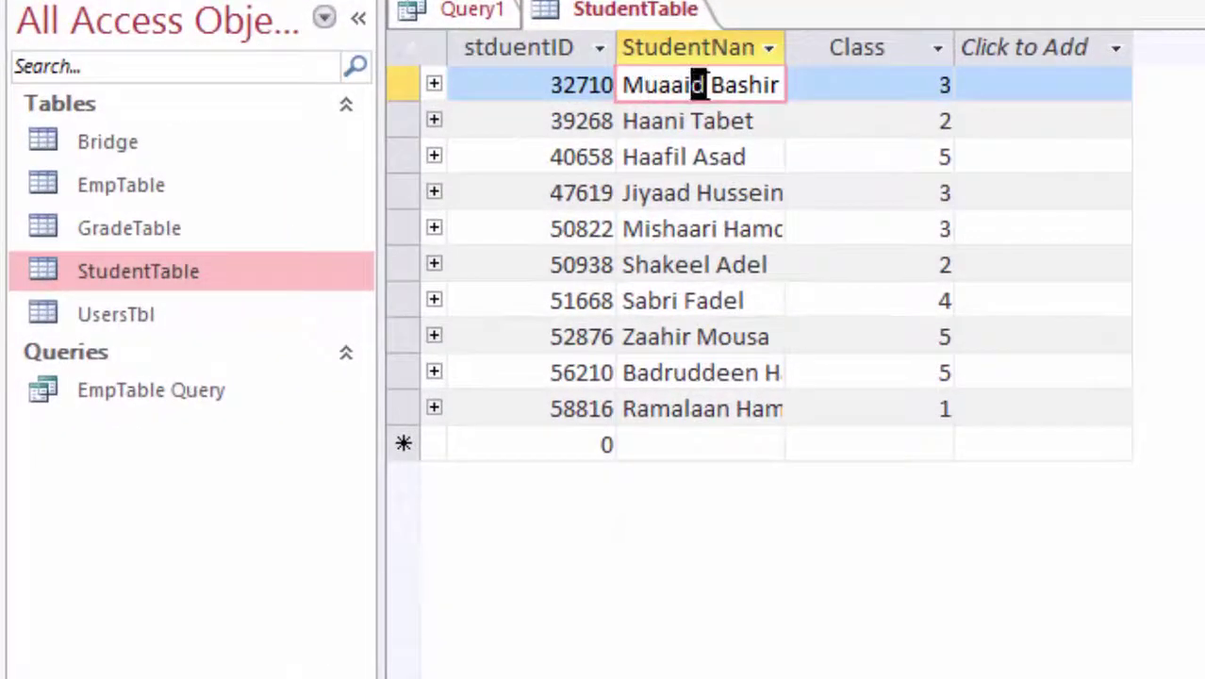
pyautogui.hotkey('ctrl', 'c')
pyautogui.click(623, 121)
pyautogui.hotkey('shift', 'Right')
pyautogui.hotkey('ctrl', 'v')
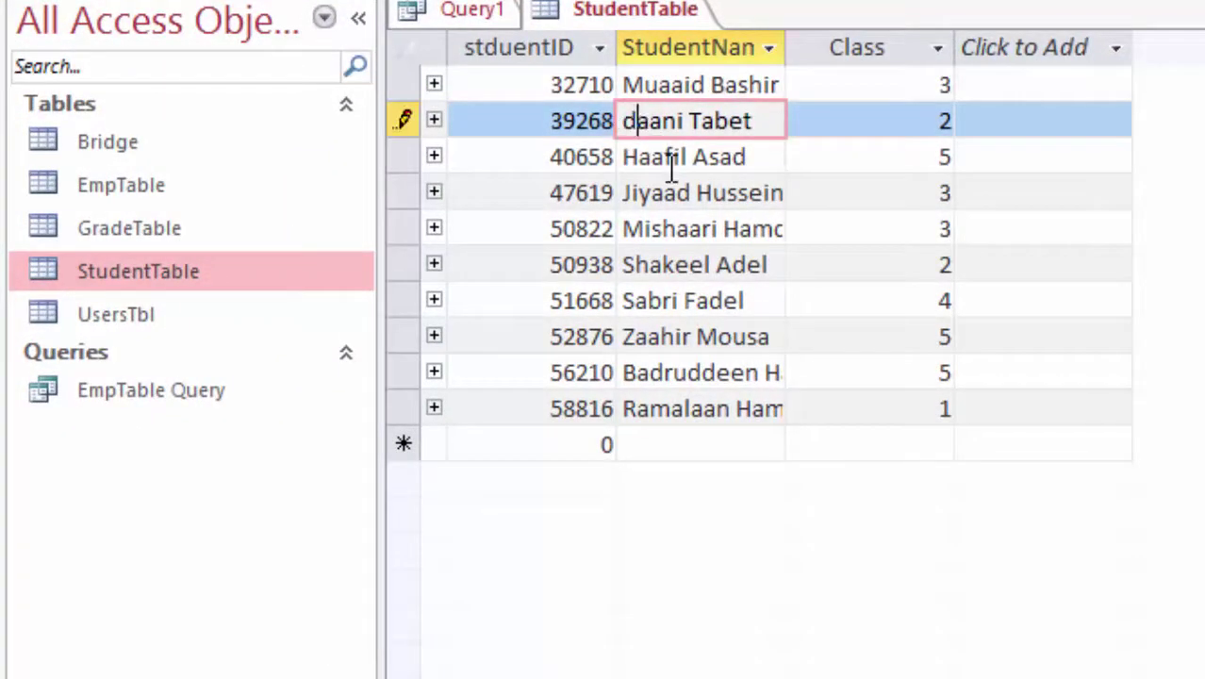
# Step: Replace the third letter of the third record's name with d and switch StudentTable to its design view
pyautogui.click(650, 156)
pyautogui.hotkey('shift', 'Right')
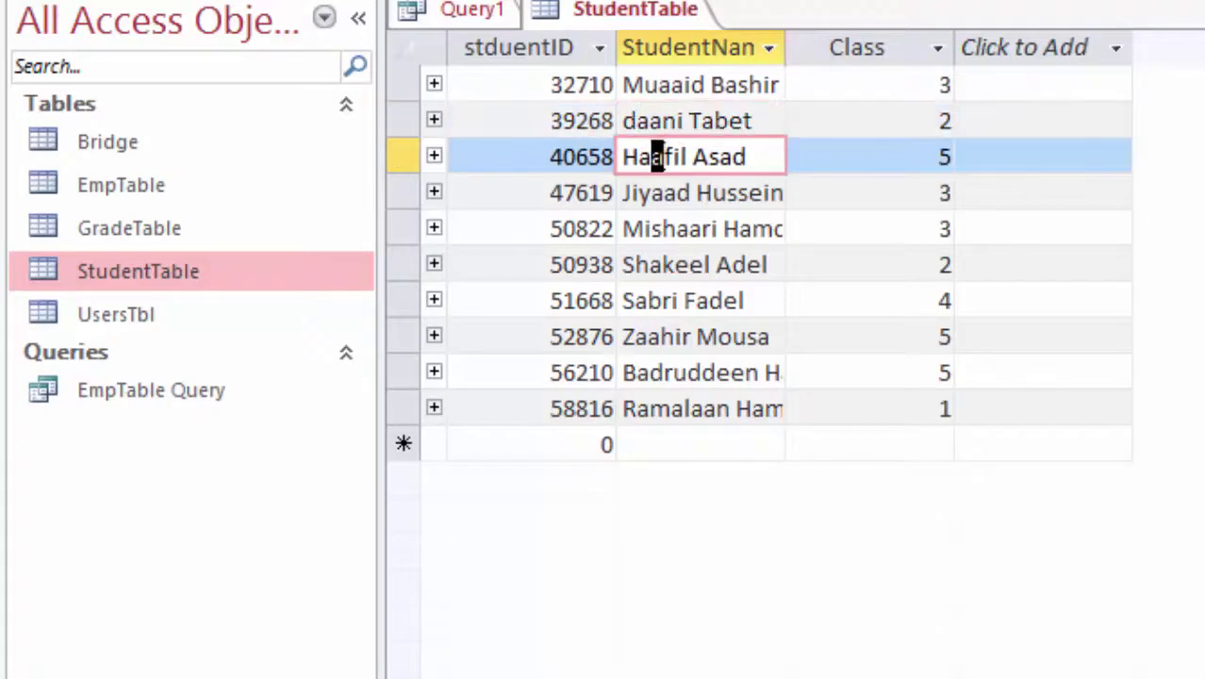
pyautogui.hotkey('ctrl', 'v')
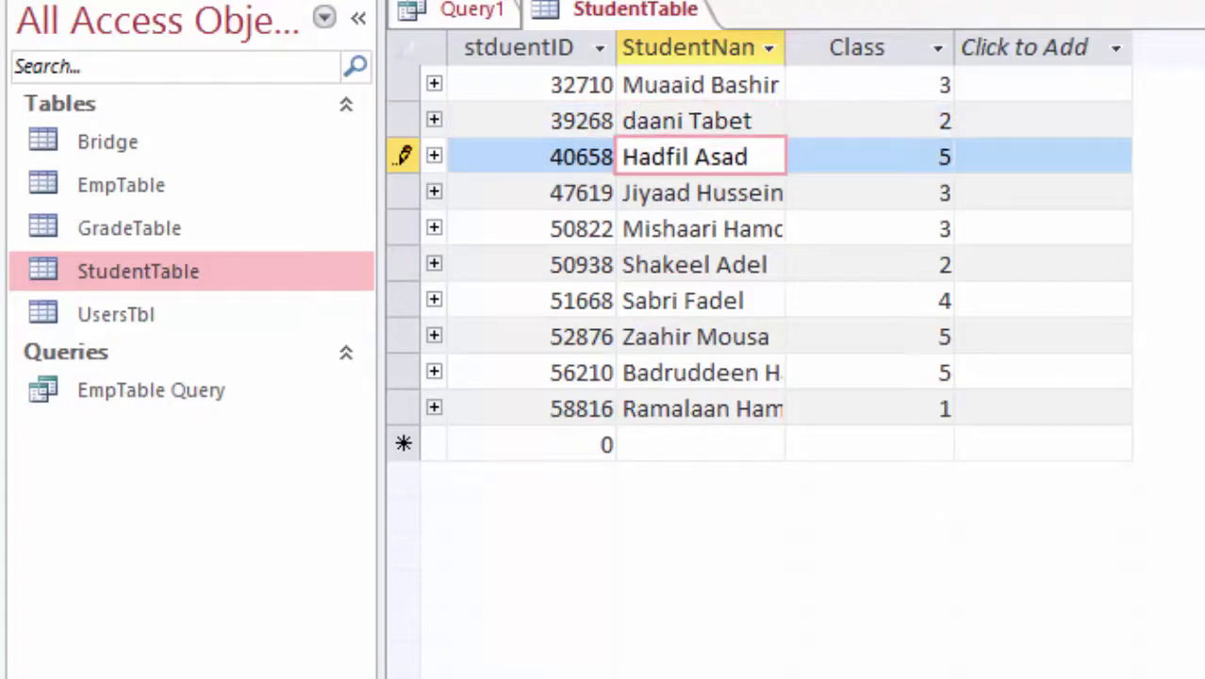
pyautogui.hotkey('alt', 'h')
pyautogui.press('w')
pyautogui.press('d')
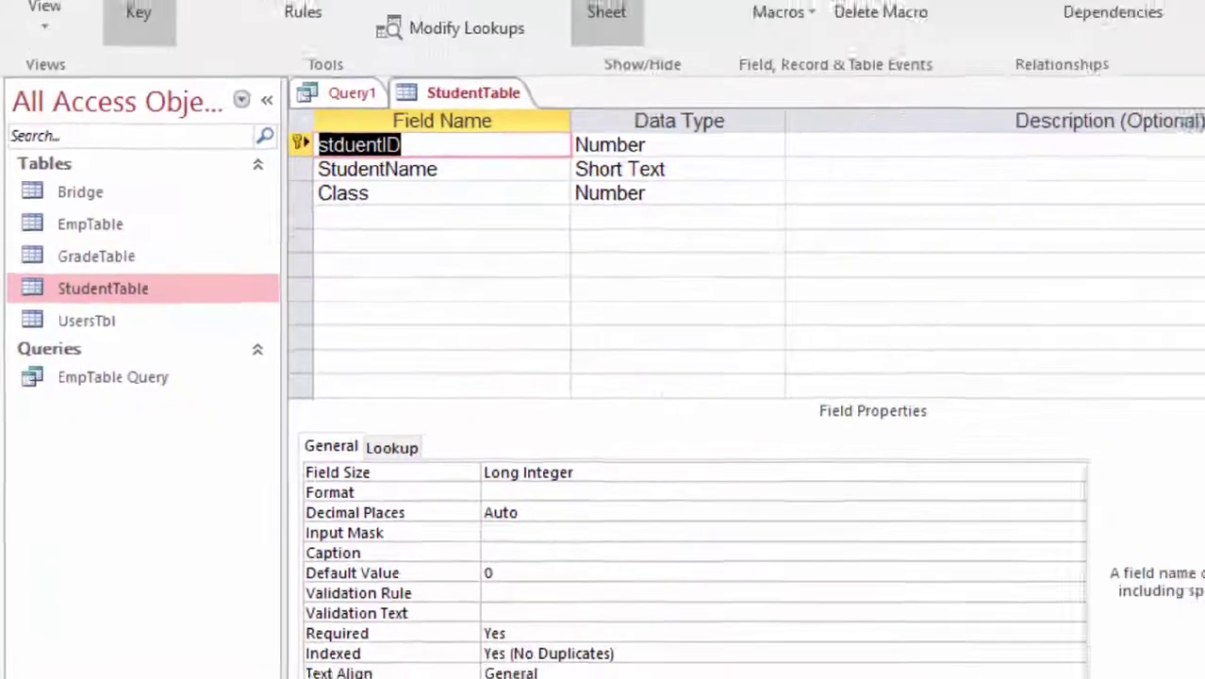
# Step: Close StudentTable and run the query with d* as StudentName's criterion
pyautogui.click(949, 177)
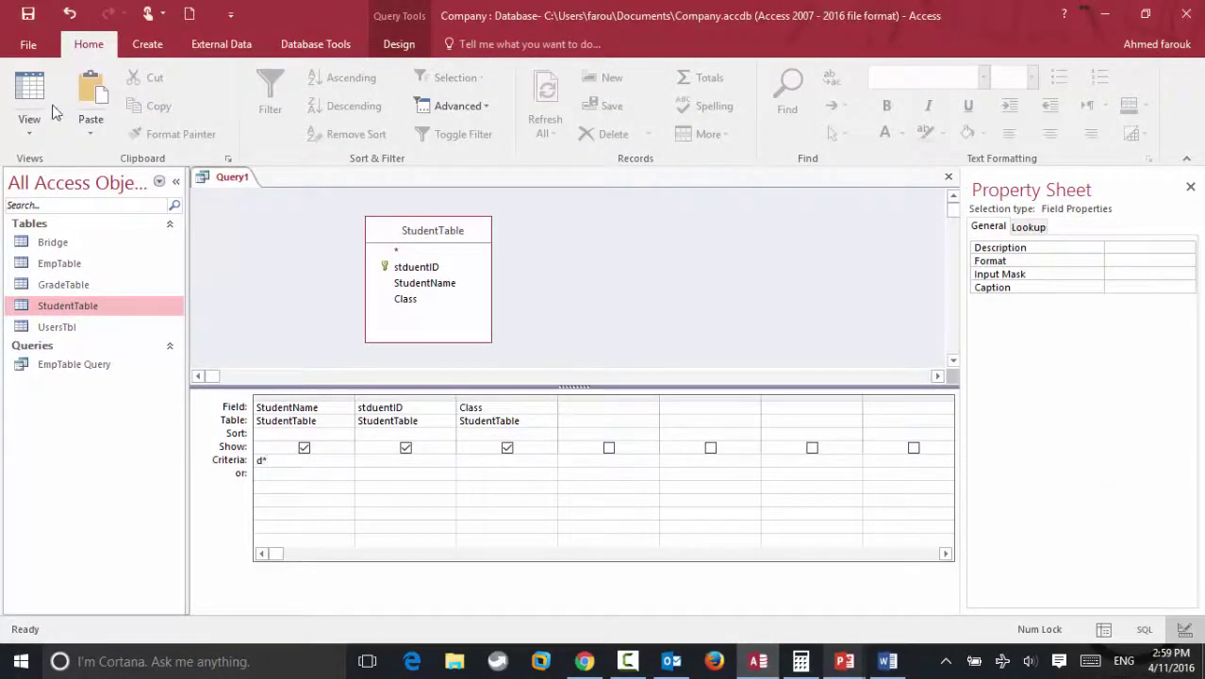
pyautogui.click(398, 45)
pyautogui.click(78, 101)
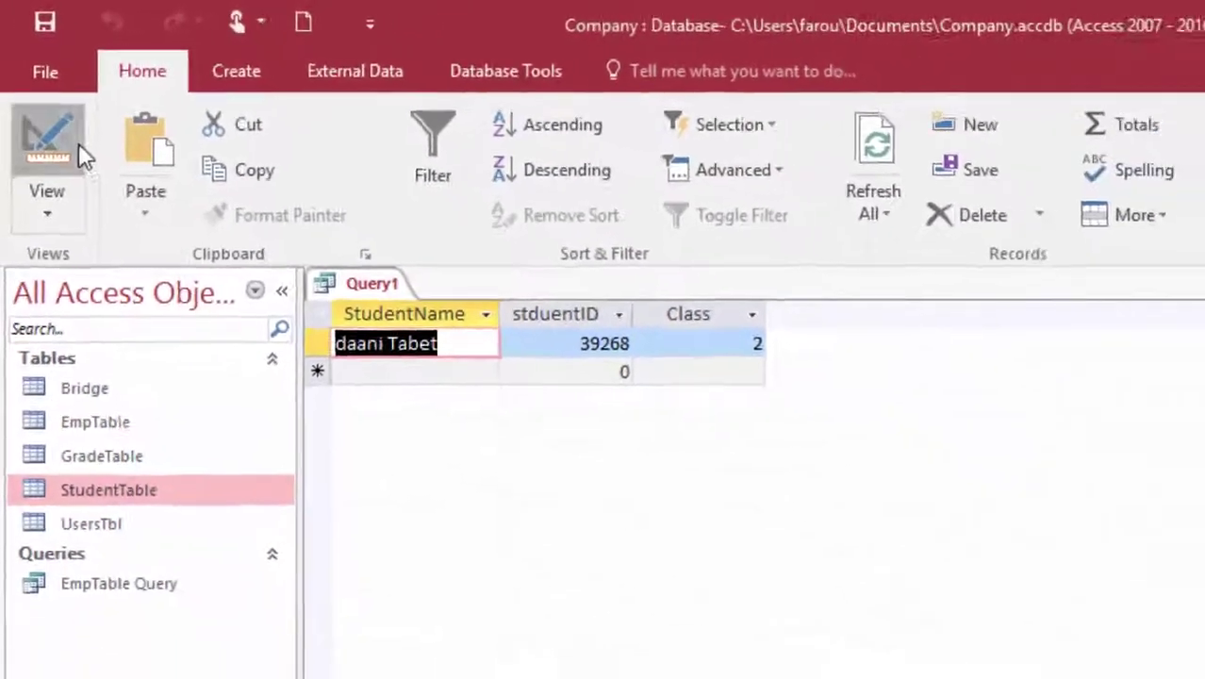
# Step: Return to the query design, set StudentName's criterion to *d, and run the query
pyautogui.click(66, 188)
pyautogui.moveTo(400, 628); pyautogui.dragTo(240, 620)
pyautogui.write('*d')
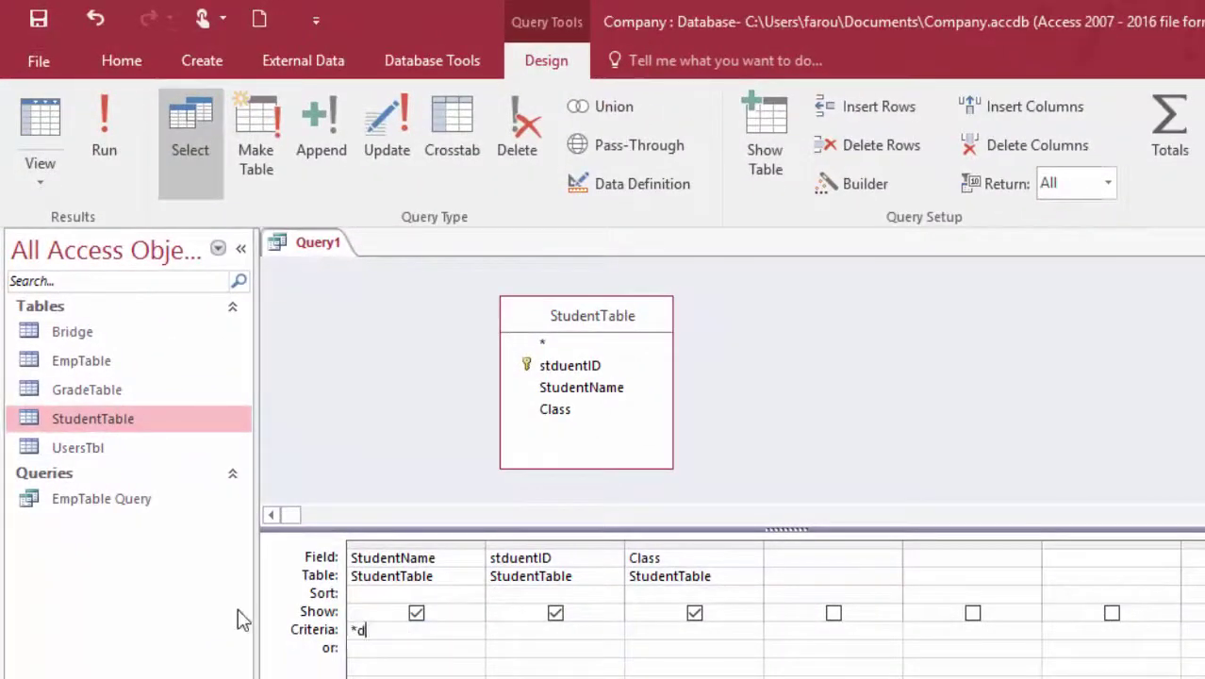
pyautogui.click(104, 132)
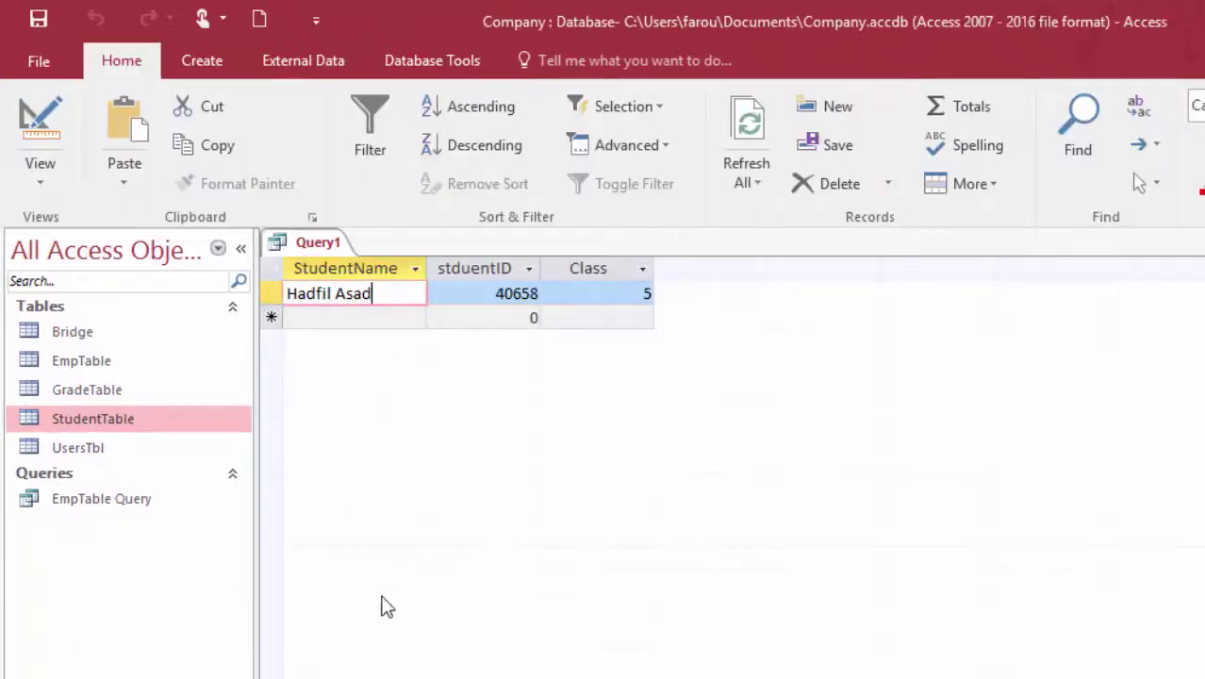
# Step: Return to the query design, change StudentName's criterion to *d*, and run the query to check the returned names for the letter d
pyautogui.click(40, 123)
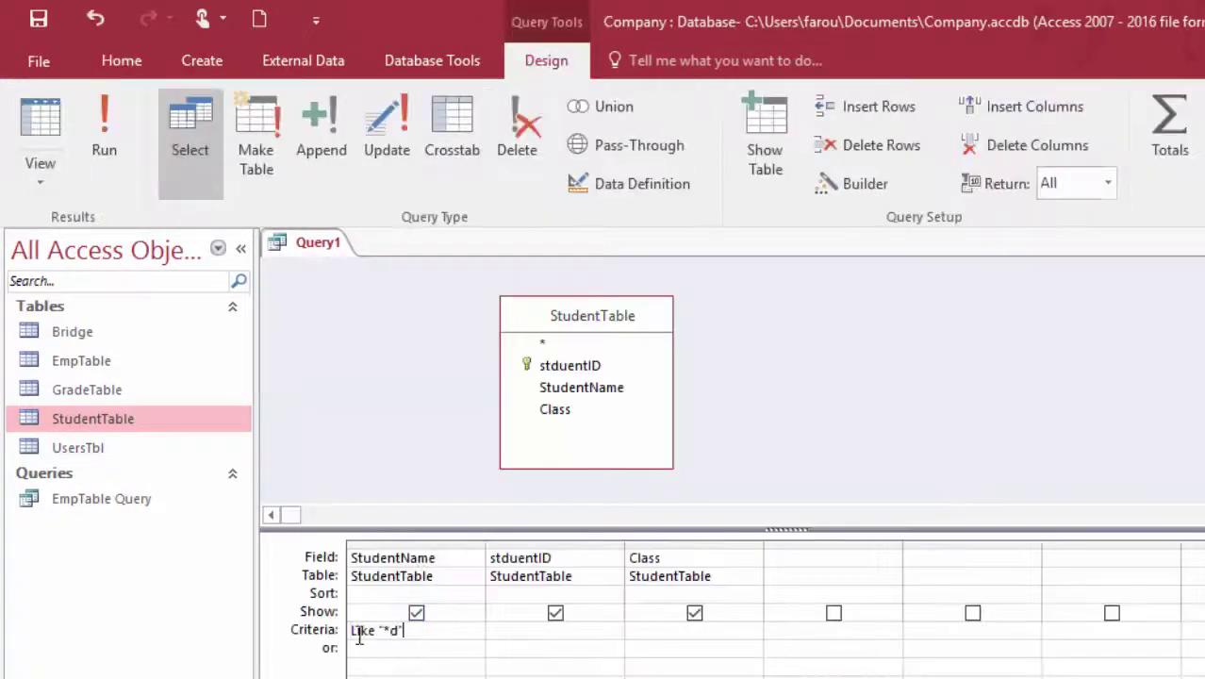
pyautogui.moveTo(359, 638); pyautogui.dragTo(296, 613)
pyautogui.write('*d*')
pyautogui.click(104, 132)
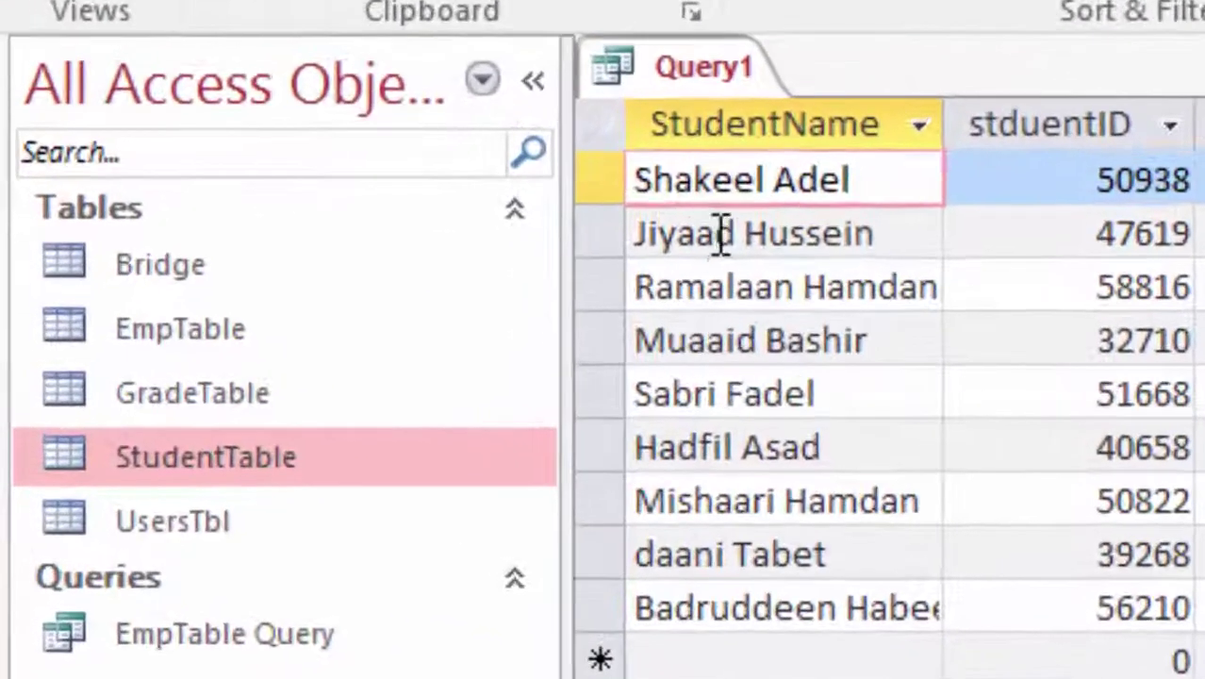
pyautogui.click(328, 318)
pyautogui.click(889, 287)
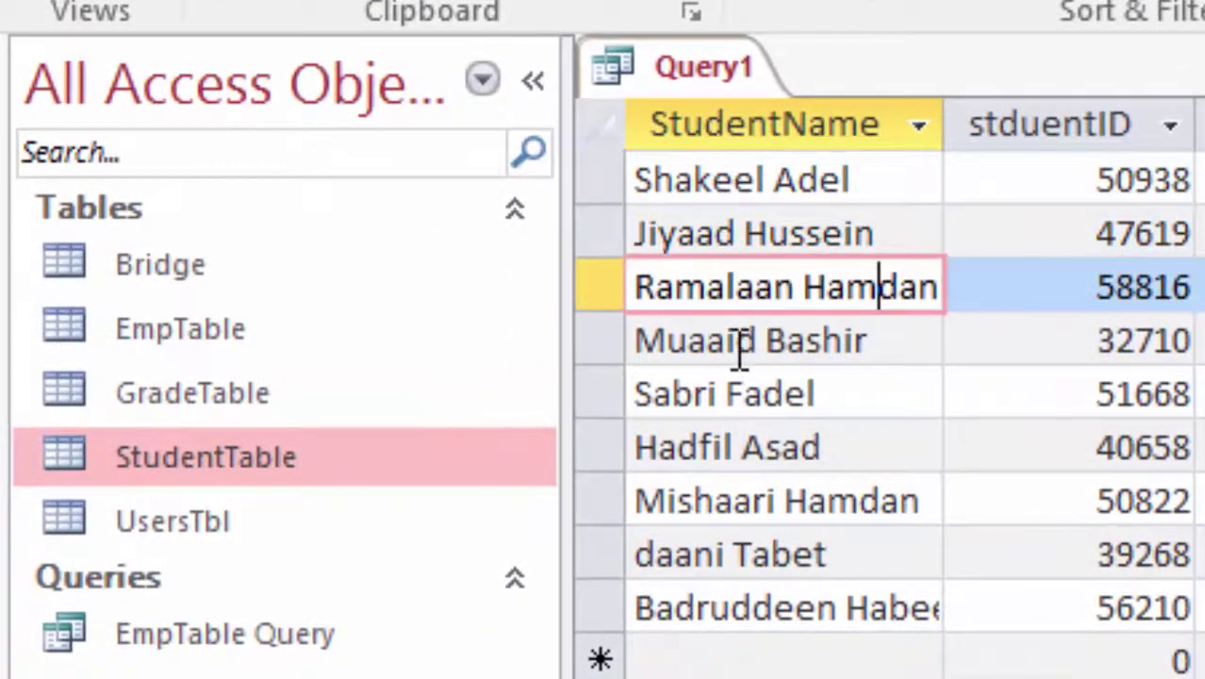
pyautogui.click(702, 341)
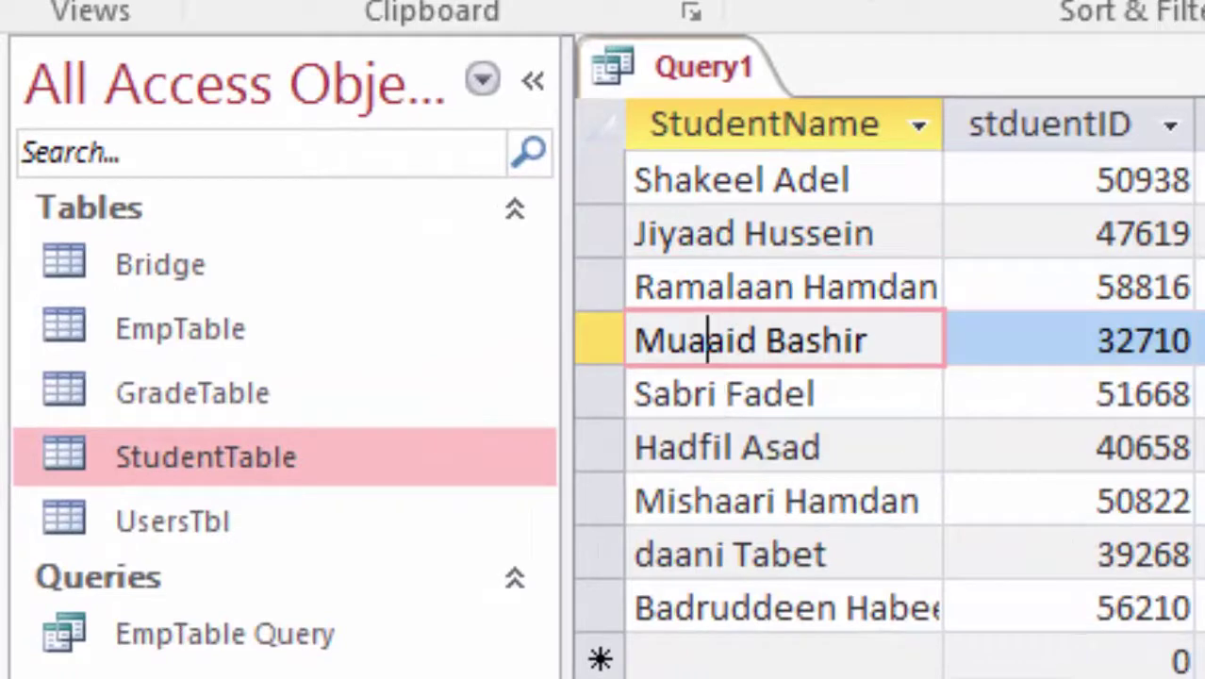
pyautogui.click(786, 392)
pyautogui.click(801, 449)
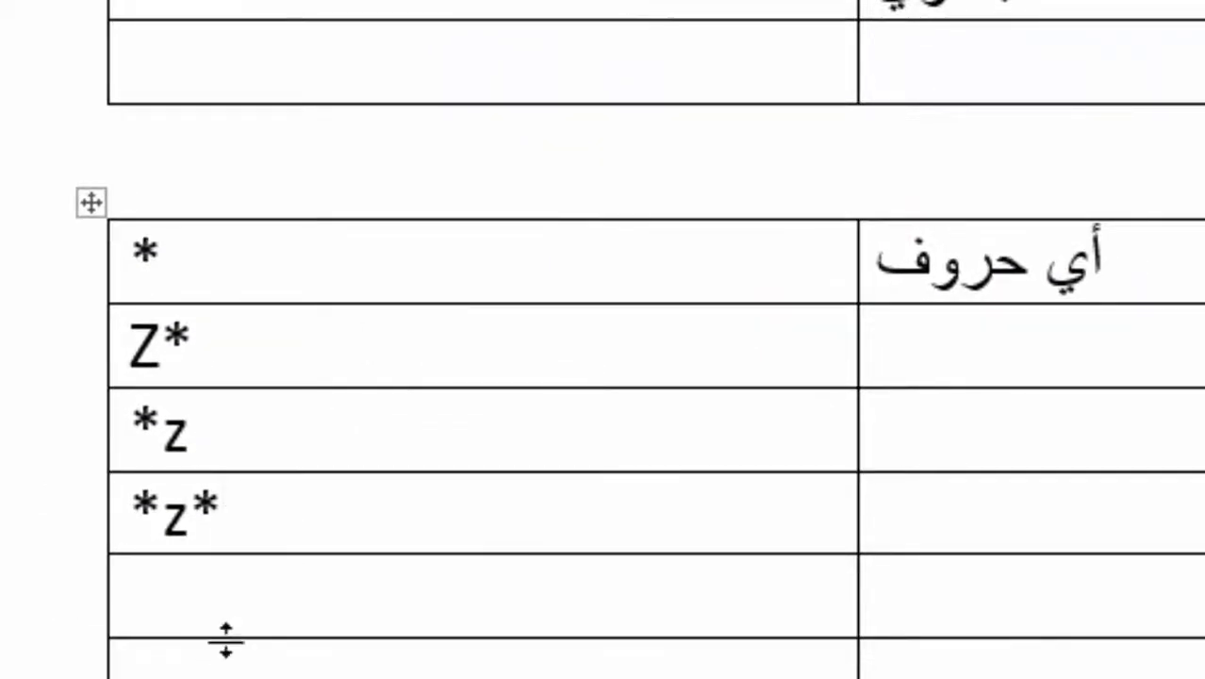
# Step: In Word, enter the operator not in the row below *z* in the wildcard table
pyautogui.press('Down')
pyautogui.write('not')
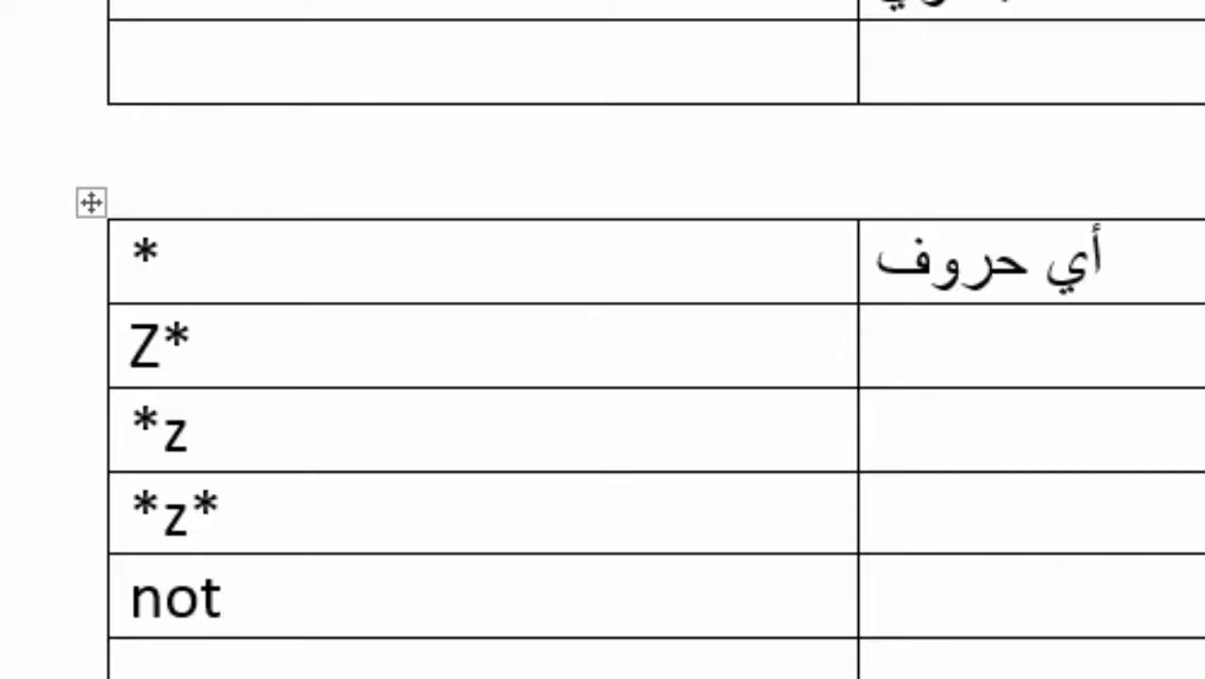
pyautogui.press('Down')
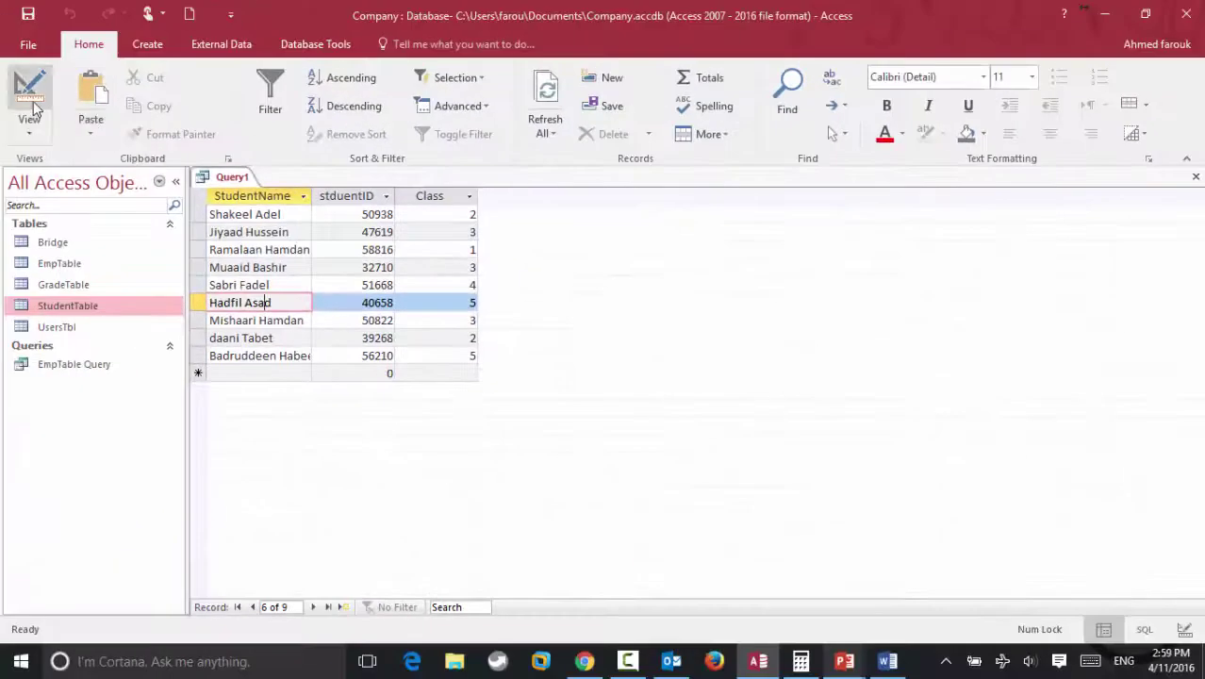
# Step: In Access, return to the query design and remove the Like "*d*" criterion from StudentName
pyautogui.click(30, 95)
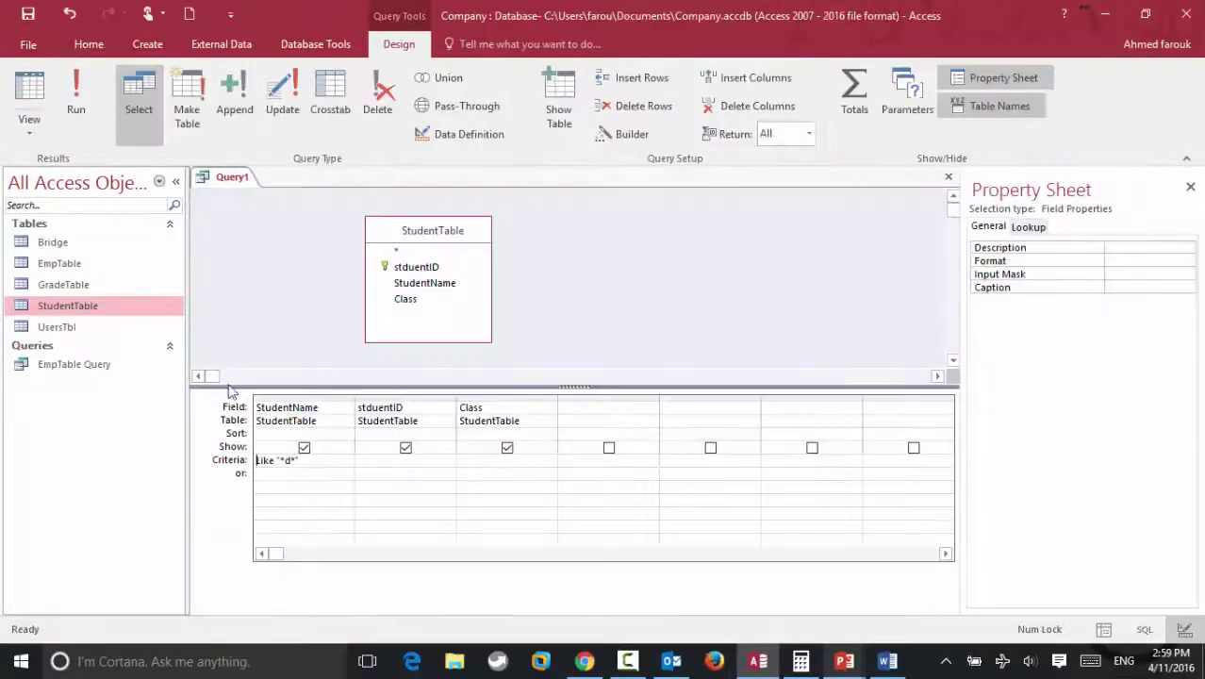
pyautogui.moveTo(304, 459); pyautogui.dragTo(242, 457)
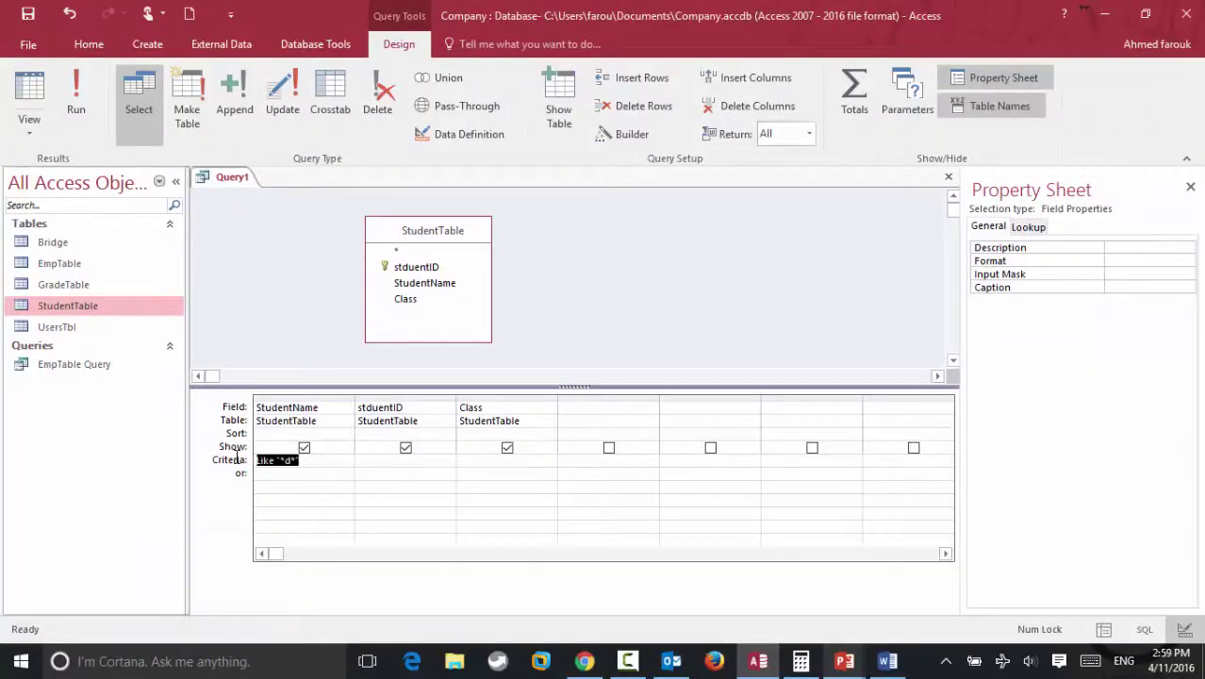
pyautogui.press('Delete')
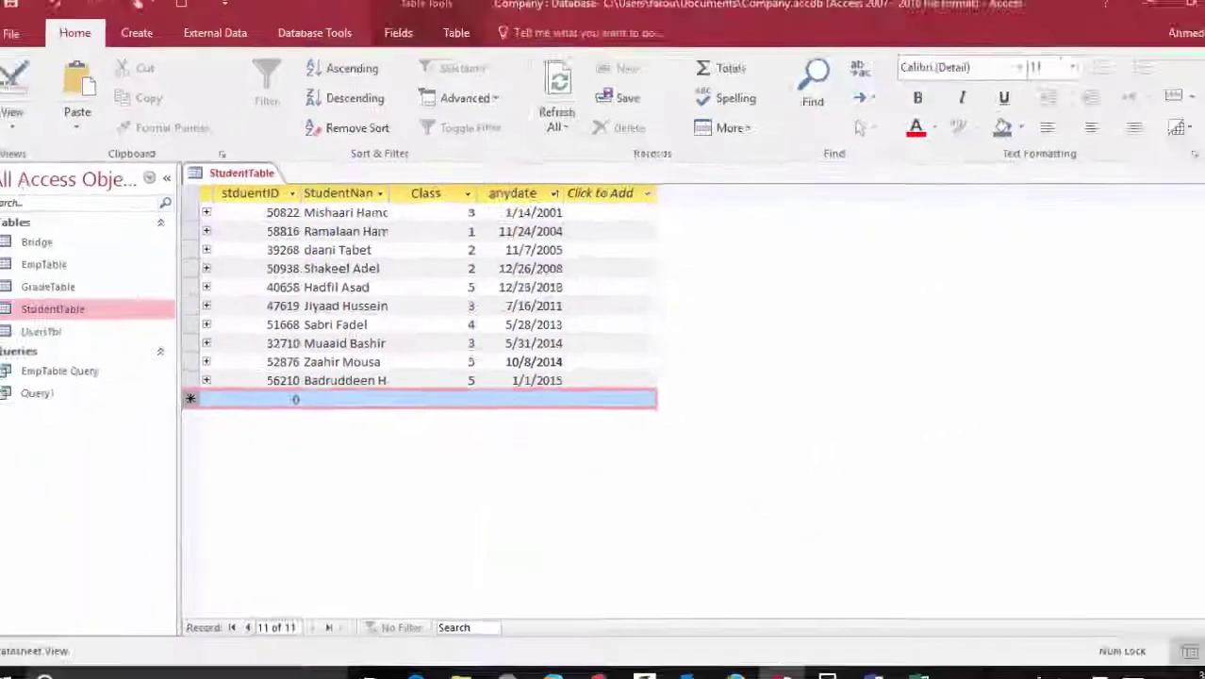
# Step: Close StudentTable and open Query1 in Design View
pyautogui.hotkey('ctrl', 'w')
pyautogui.click(66, 388)
pyautogui.rightClick(64, 389)
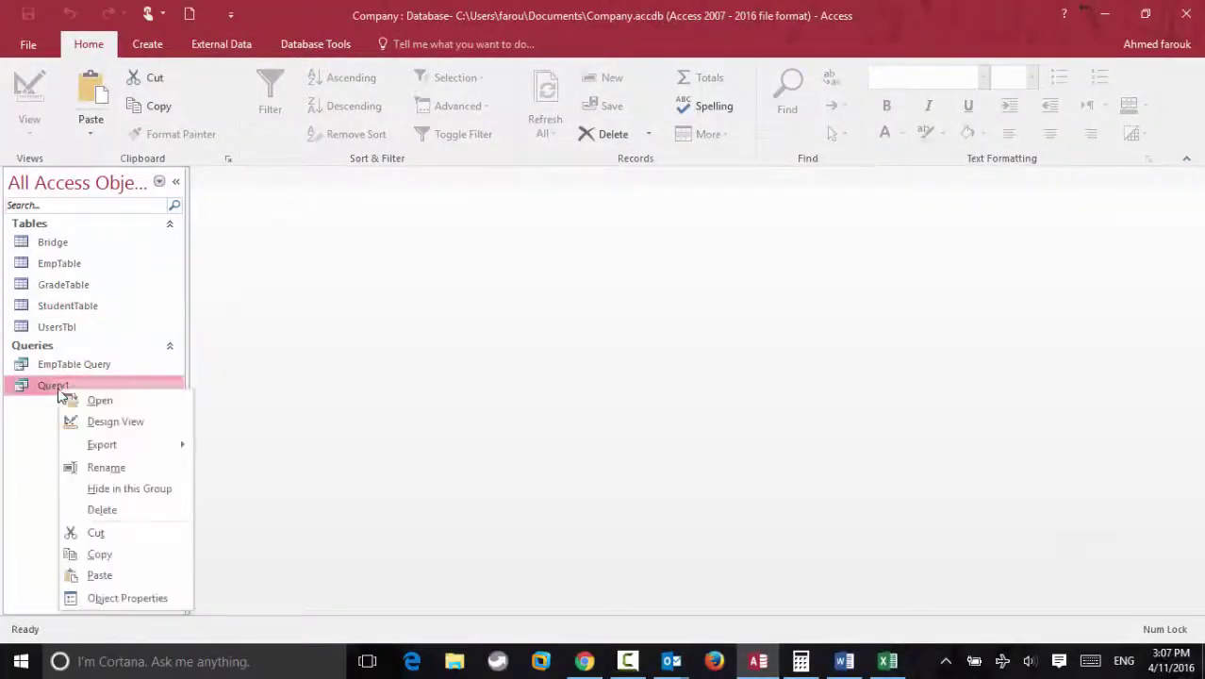
pyautogui.click(94, 419)
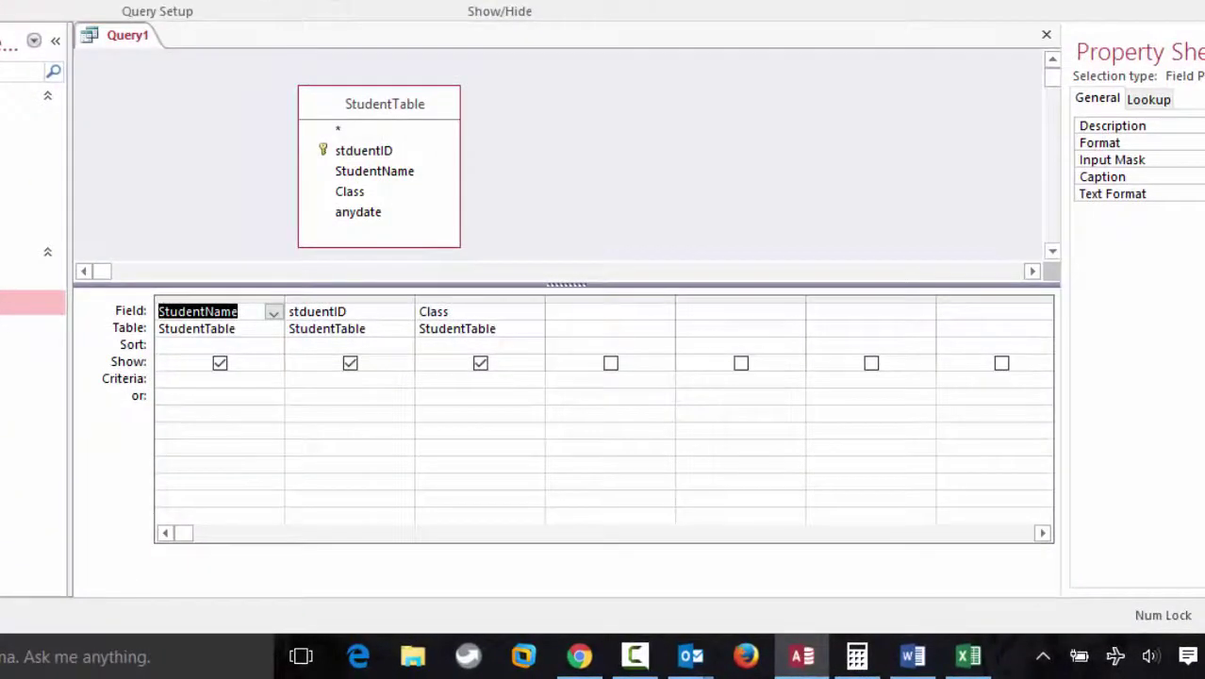
# Step: Add StudentTable's anydate field to the query grid after Class
pyautogui.click(221, 205)
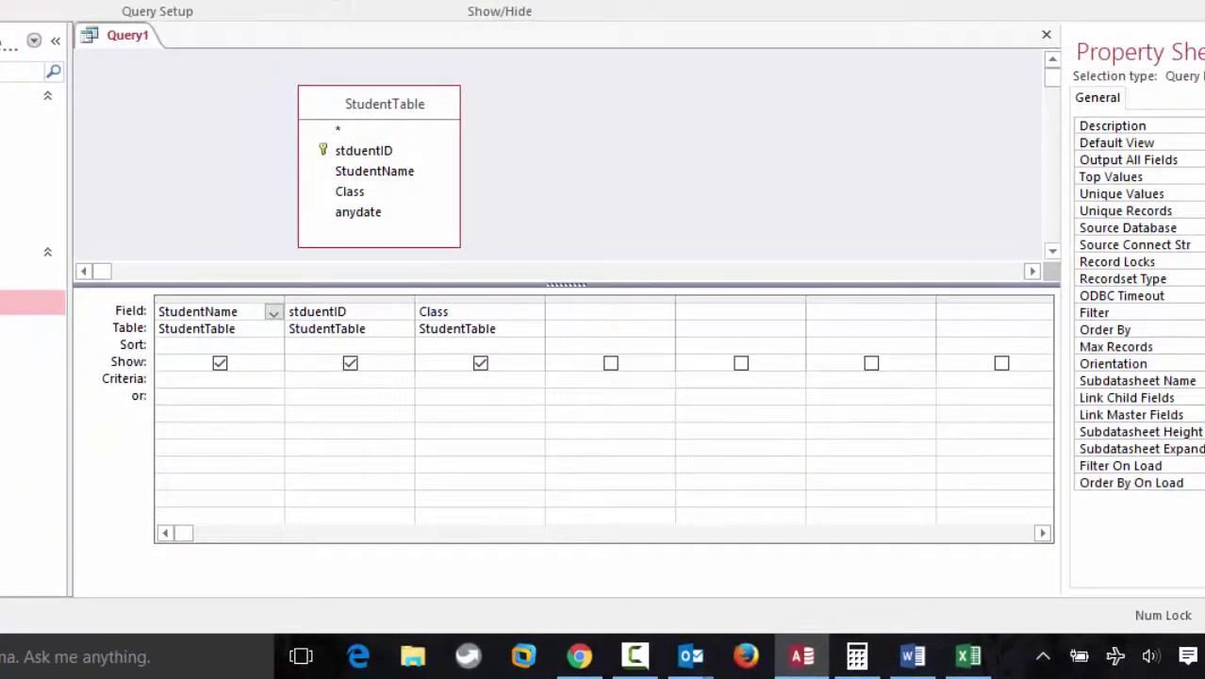
pyautogui.click(490, 410)
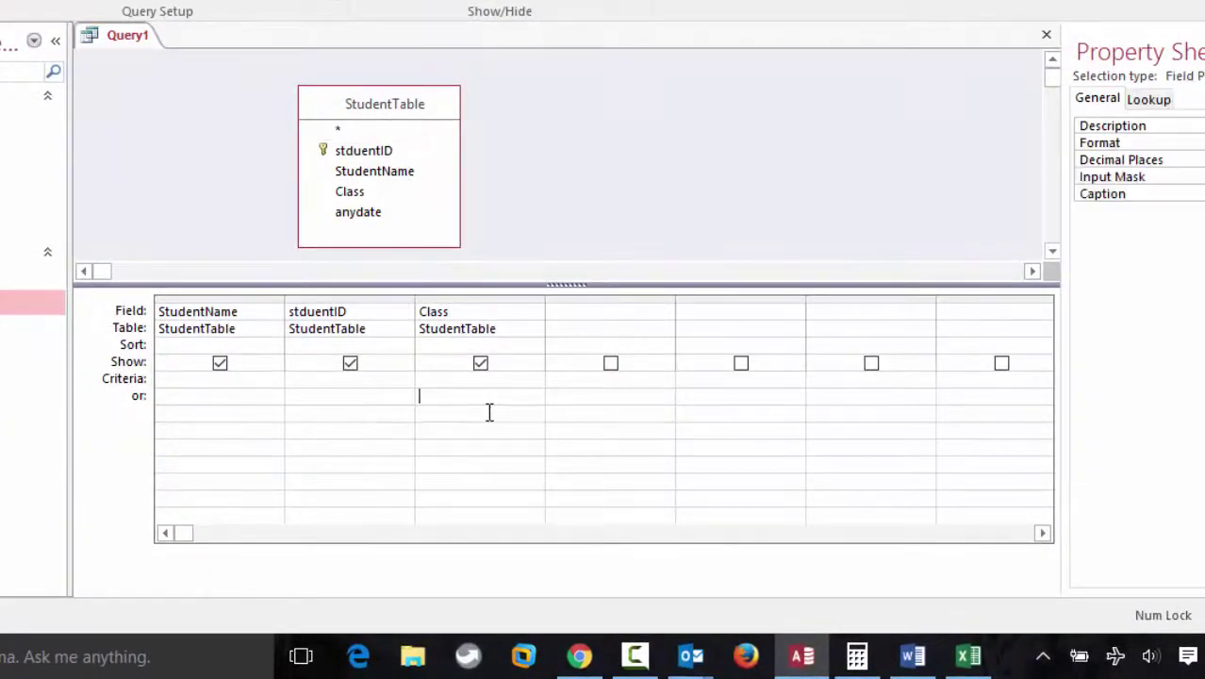
pyautogui.doubleClick(370, 224)
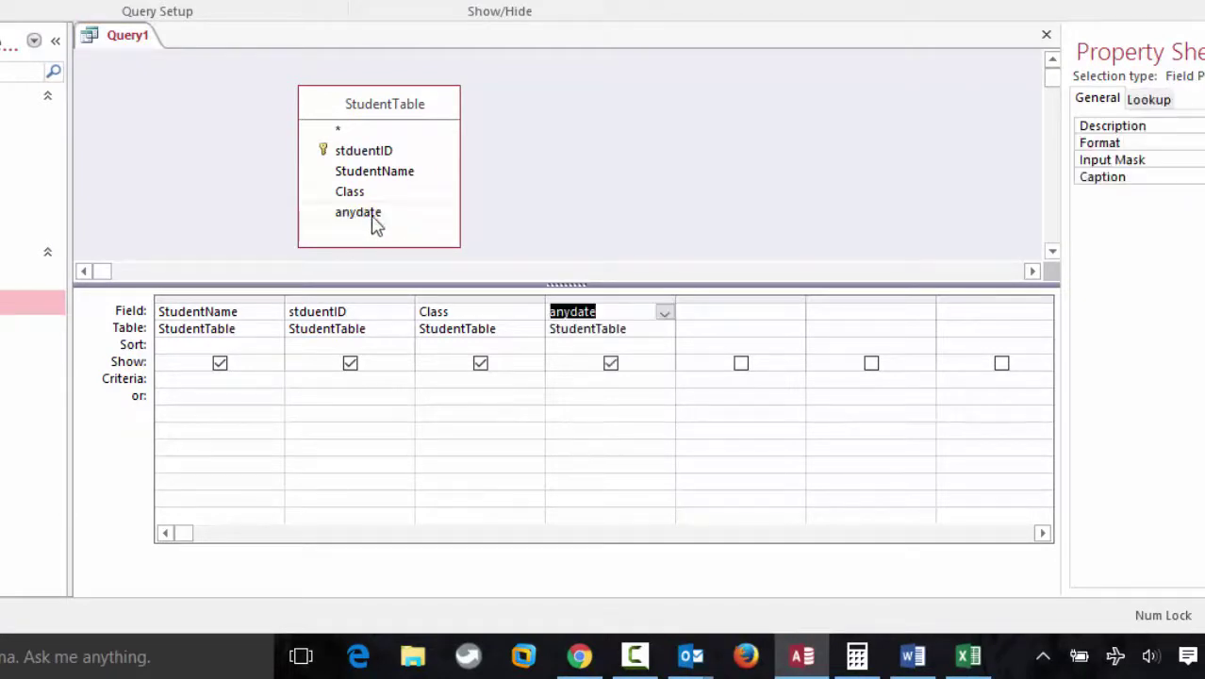
pyautogui.click(613, 166)
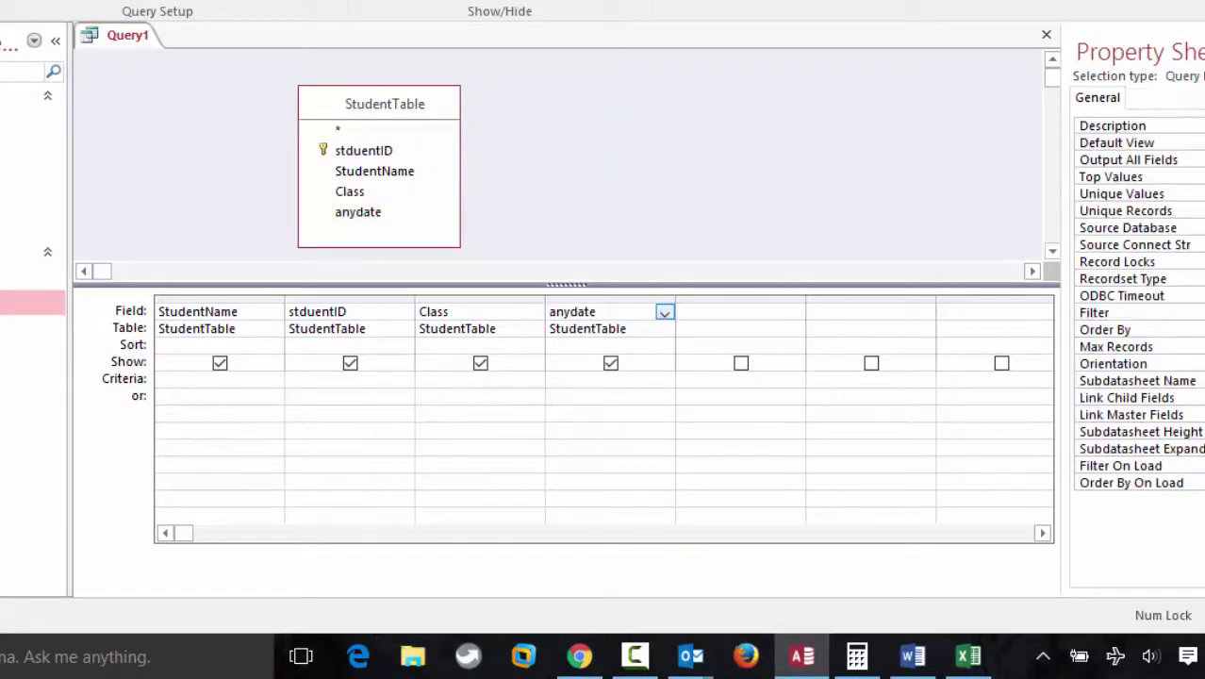
# Step: Close Query1 with its changes saved and open it again to show its records
pyautogui.click(1046, 34)
pyautogui.click(528, 295)
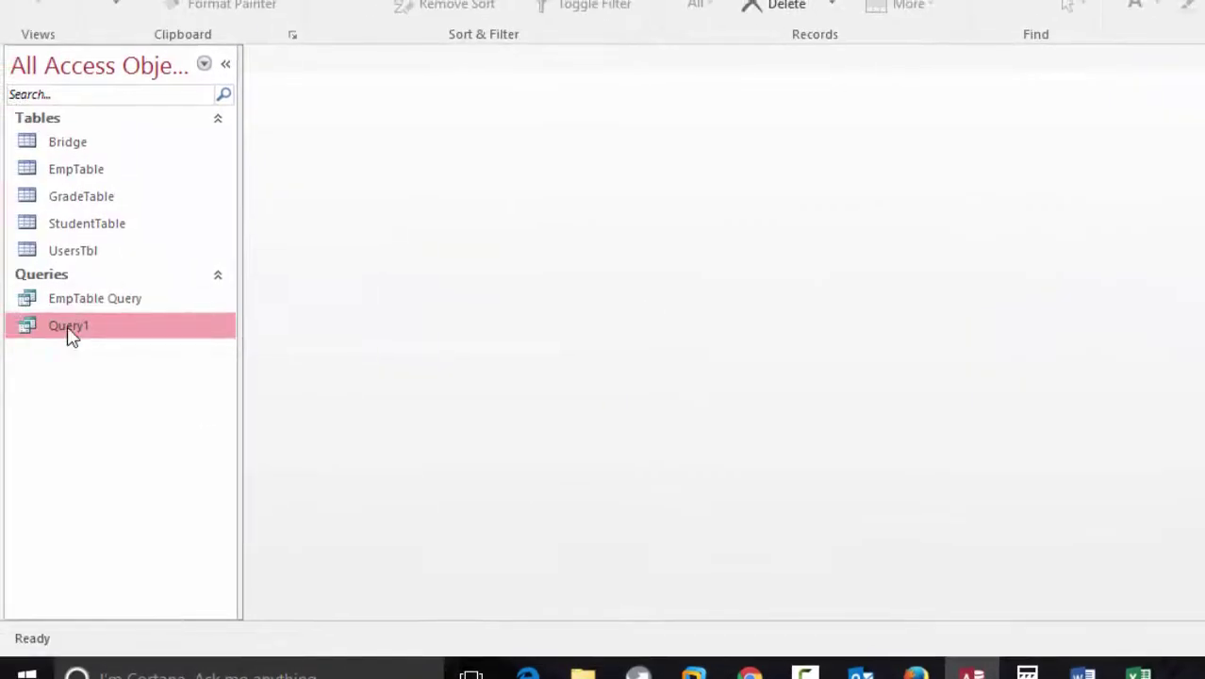
pyautogui.doubleClick(70, 327)
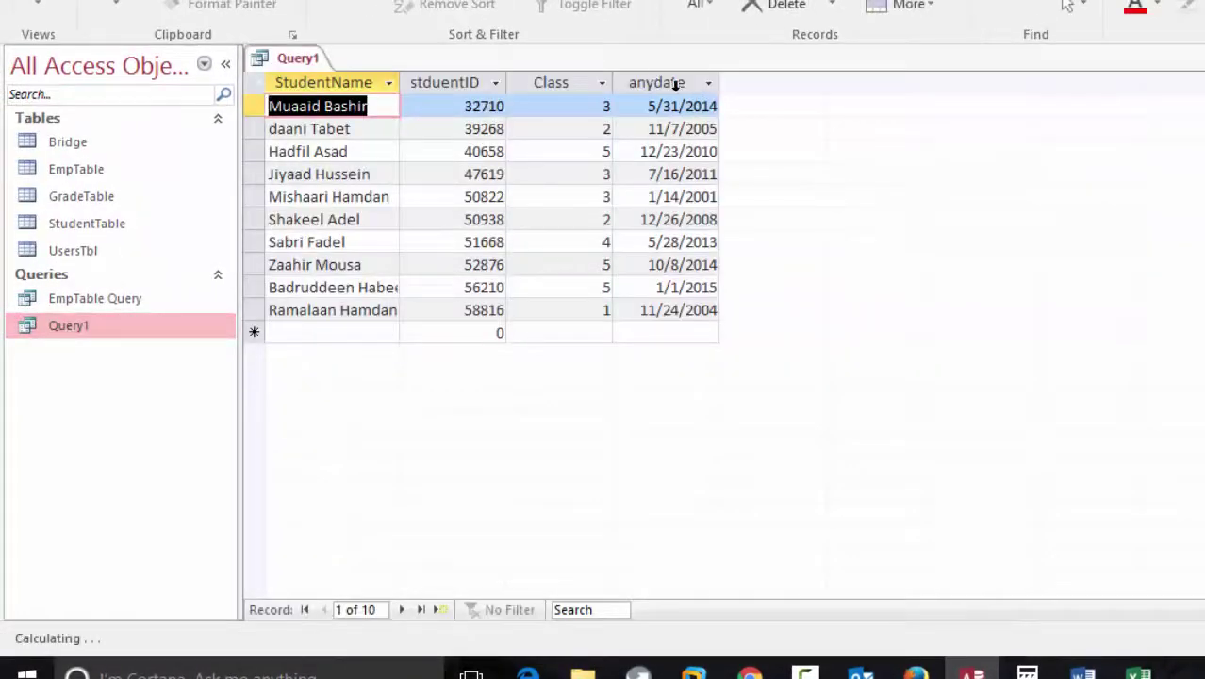
# Step: Switch Query1 to its design and open StudentTable to review the dates in the anydate column
pyautogui.click(38, 4)
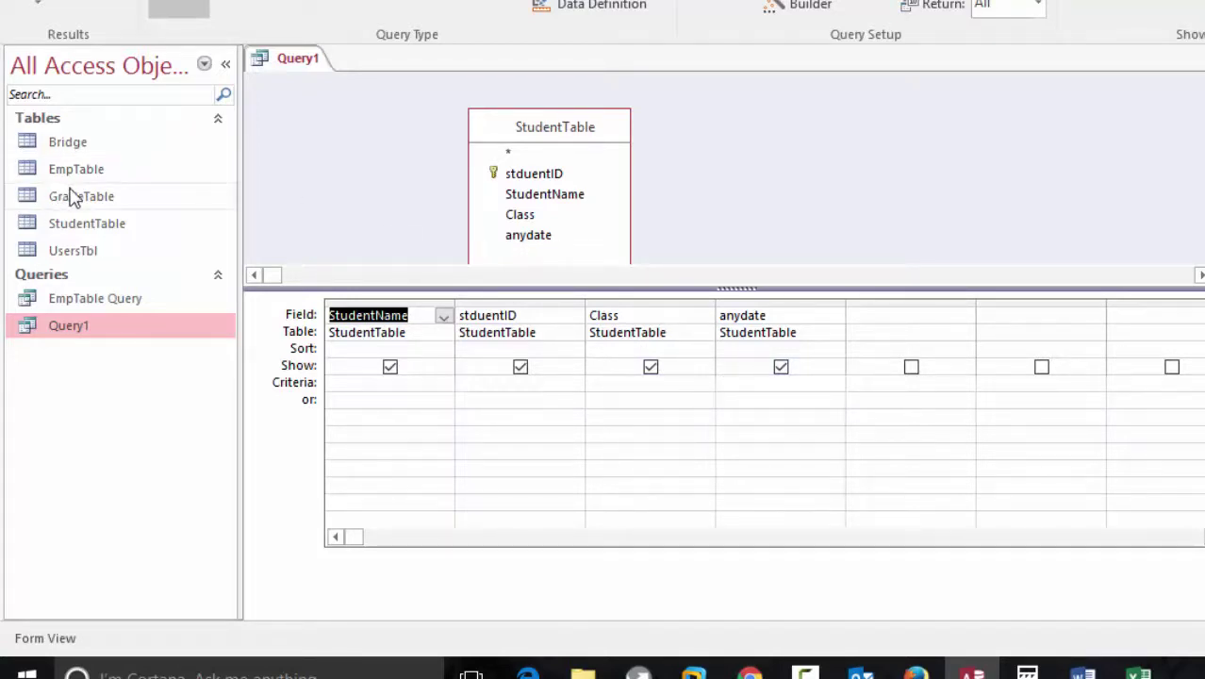
pyautogui.doubleClick(86, 224)
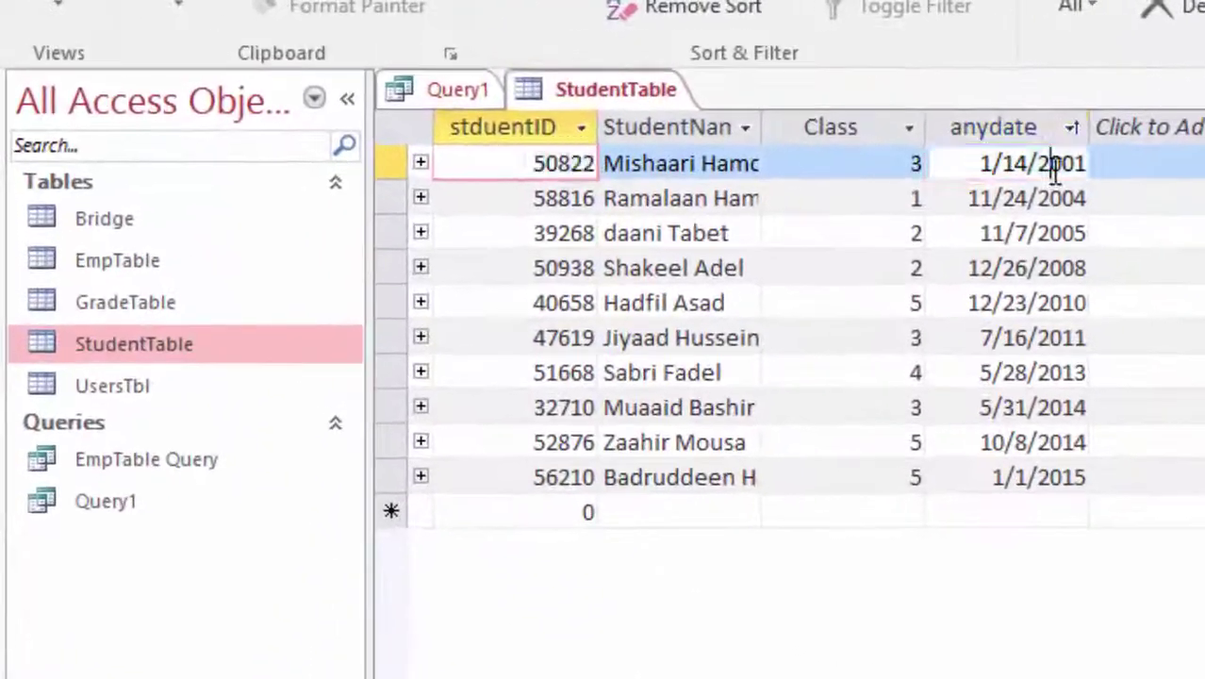
pyautogui.click(704, 110)
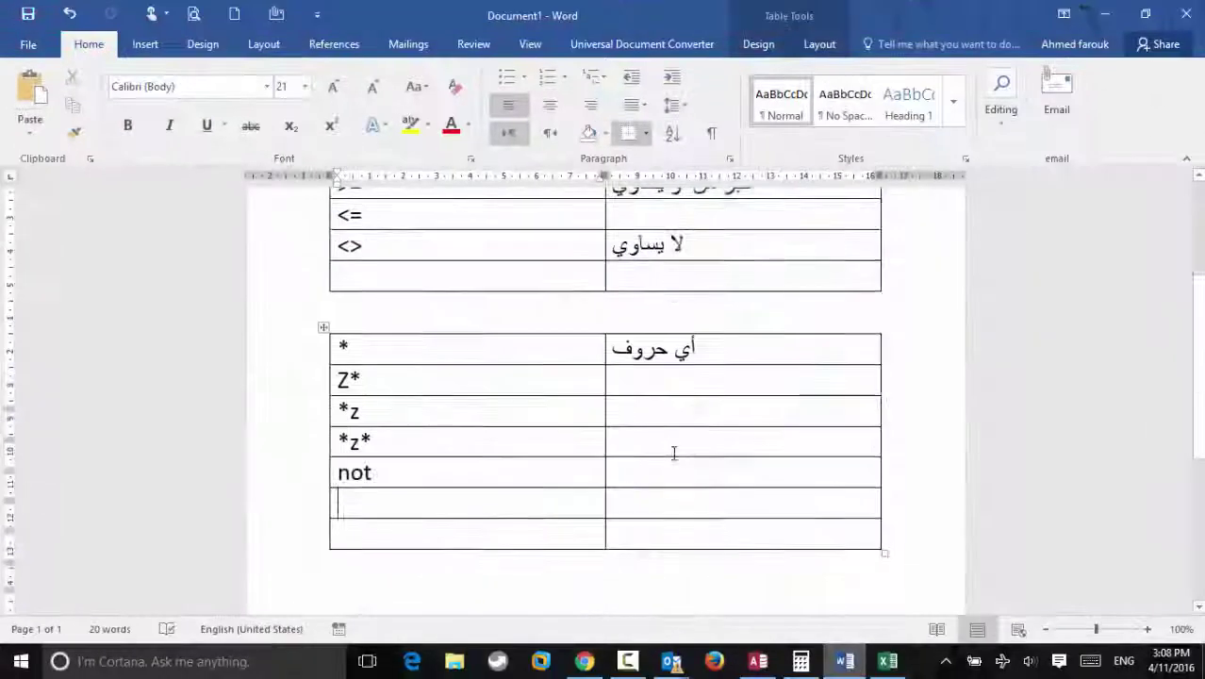
# Step: In the Word document, write the date delimiter ## on a new line below the second operator table
pyautogui.scroll(3, 487, 387)
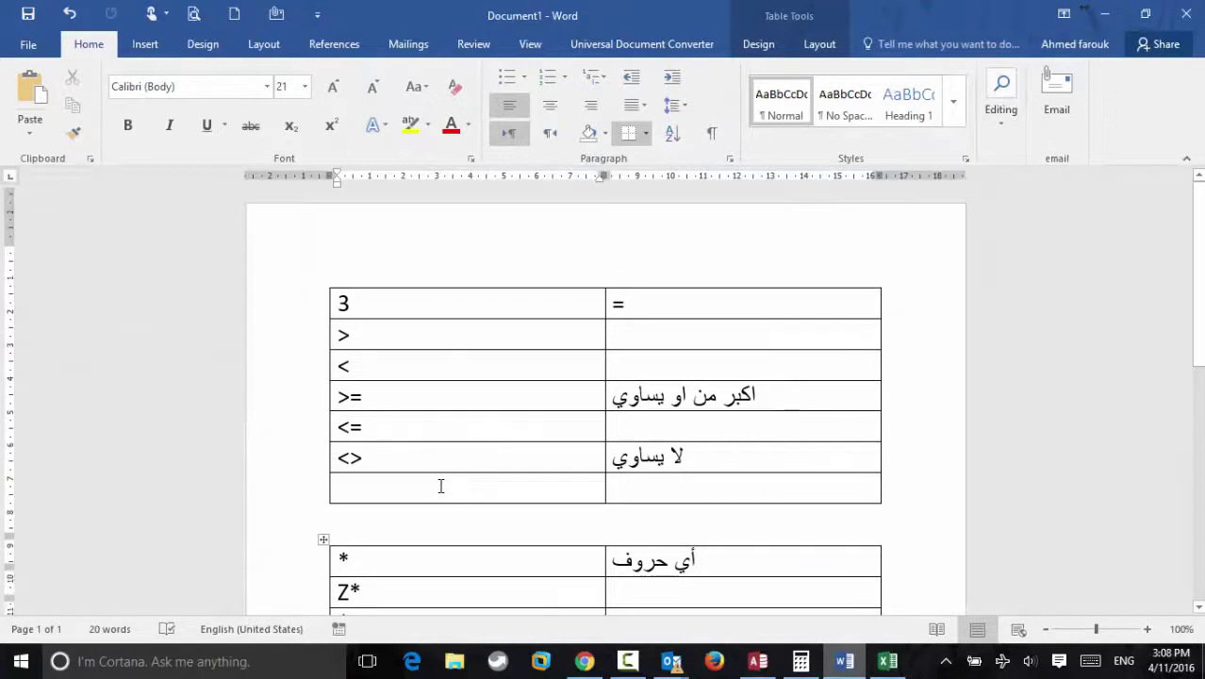
pyautogui.scroll(-3, 440, 485)
pyautogui.click(444, 396)
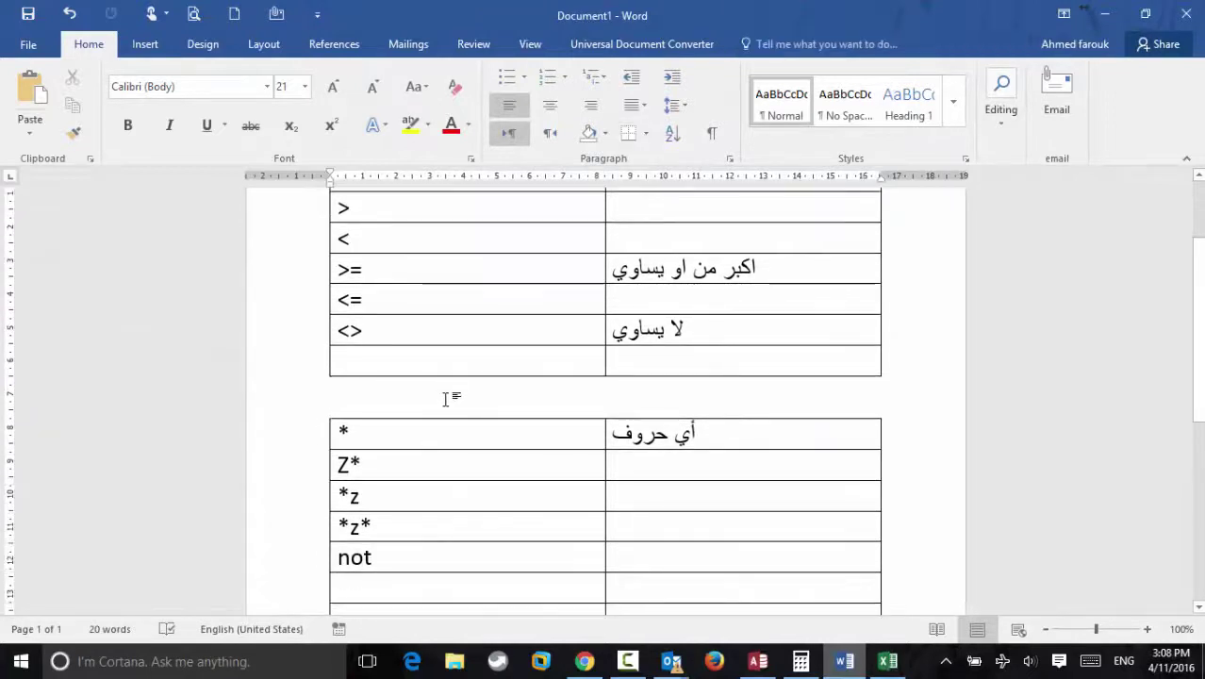
pyautogui.scroll(-4, 485, 459)
pyautogui.scroll(-1, 486, 459)
pyautogui.press('Return')
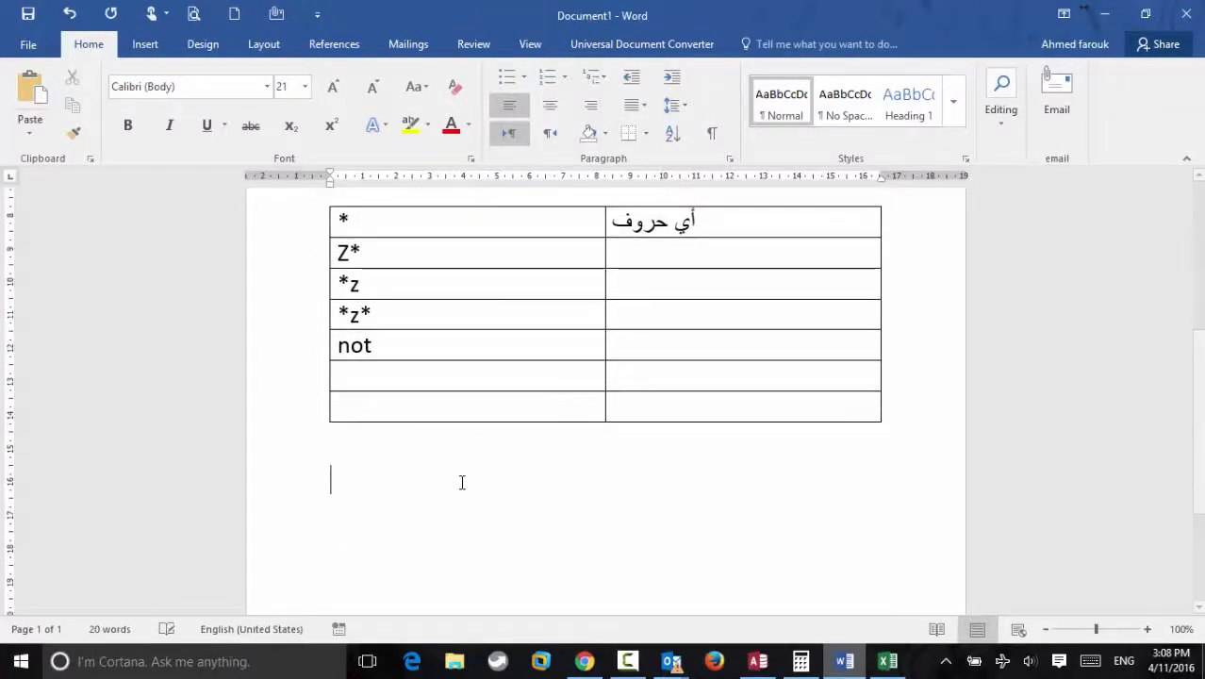
pyautogui.write('##')
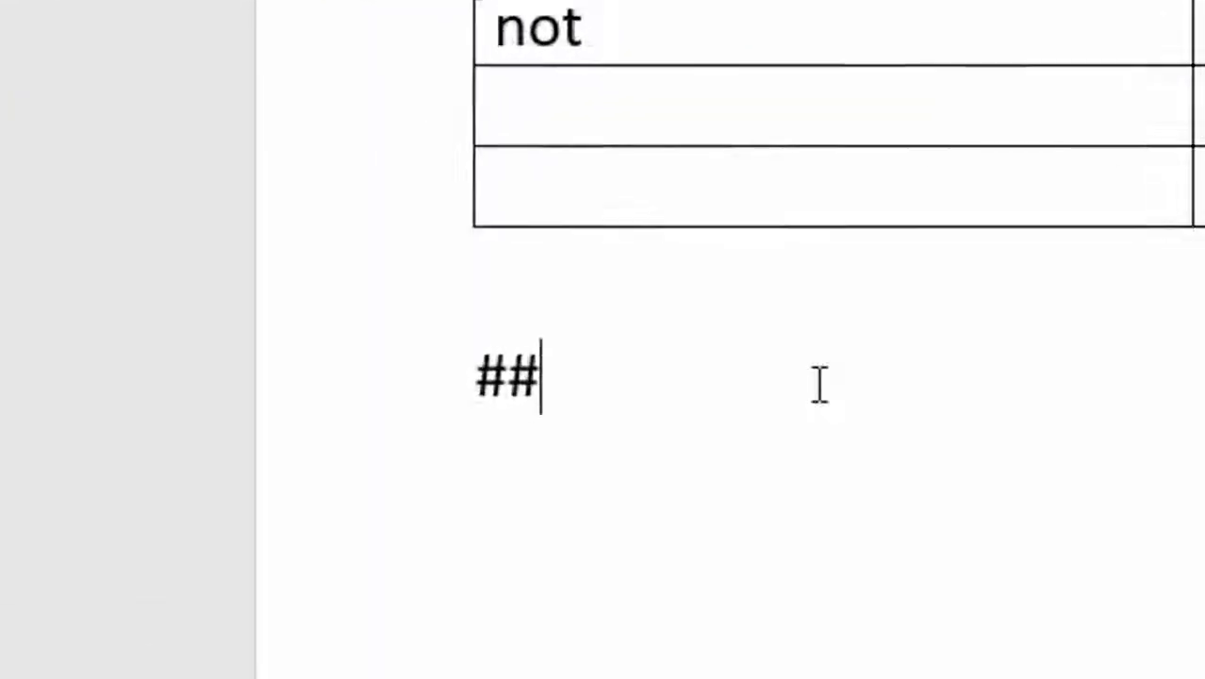
pyautogui.press('Return')
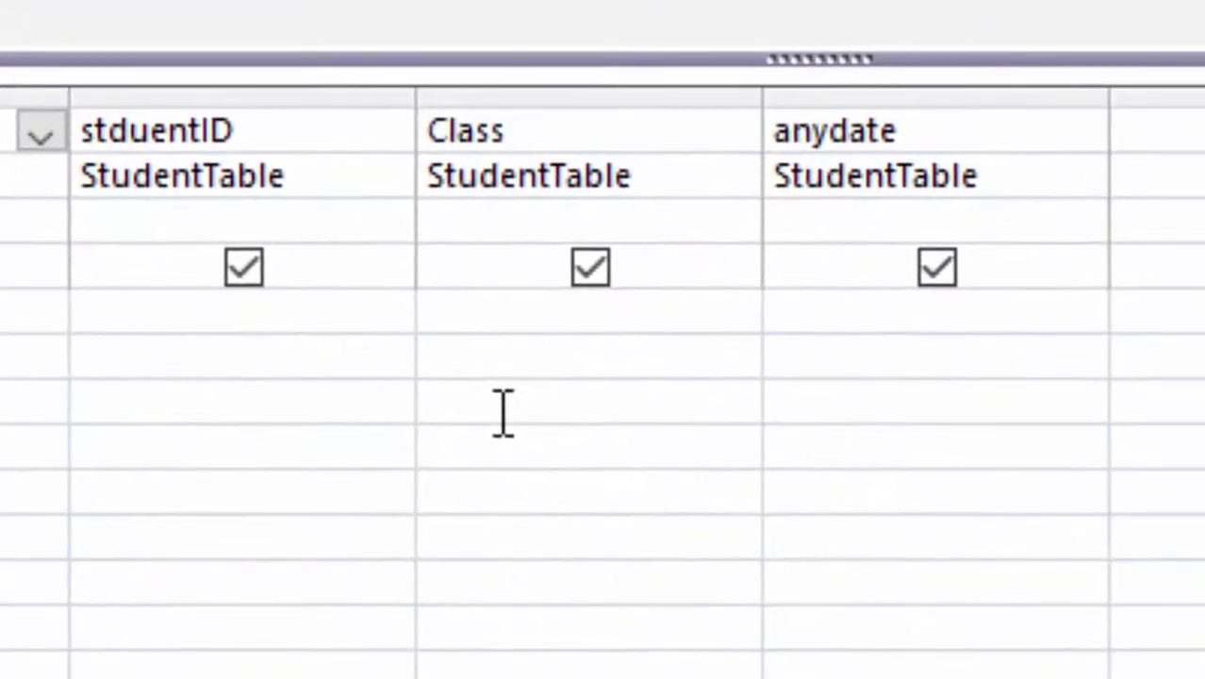
# Step: In Access, set Query1's anydate criterion to between 1/1/2014 and 12/31/2015 and widen that column to show it
pyautogui.click(771, 320)
pyautogui.write('betw')
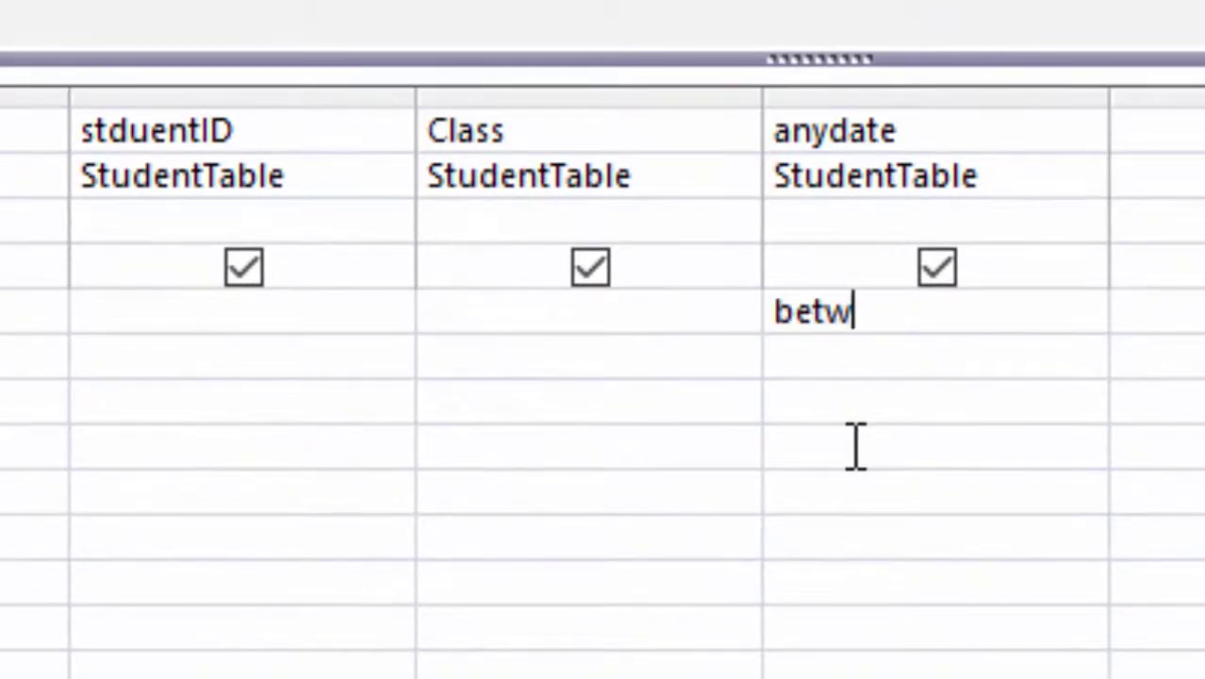
pyautogui.write('een 1/1/2014 ')
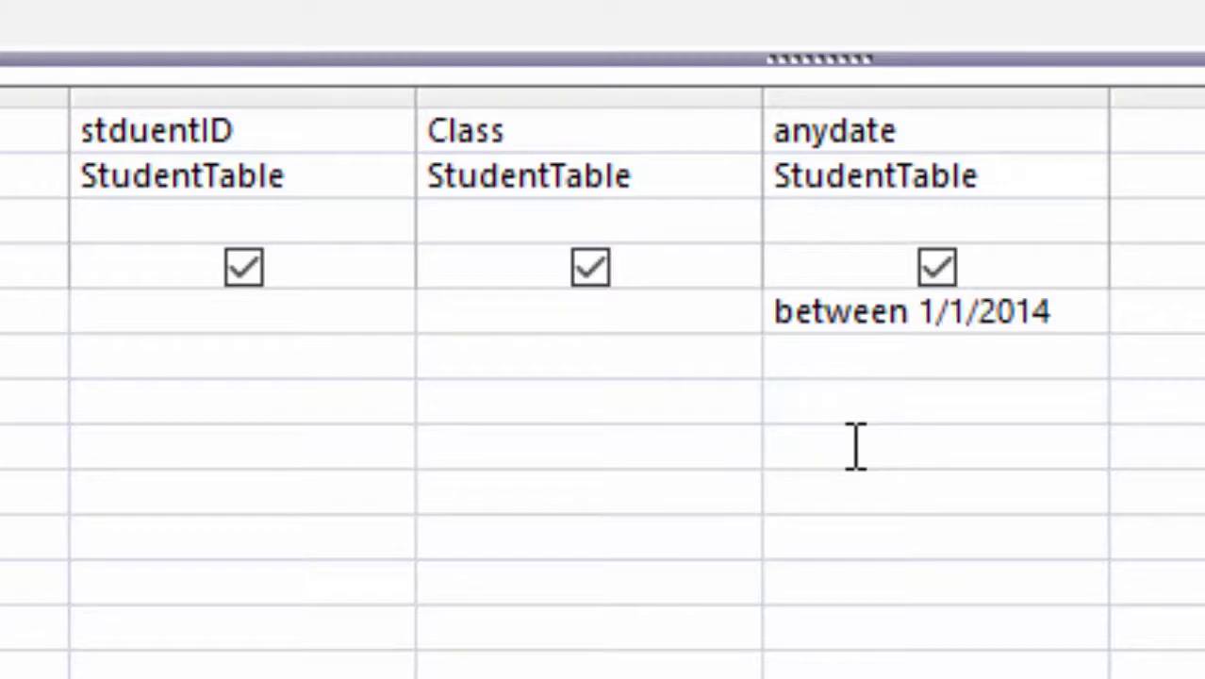
pyautogui.write('and ')
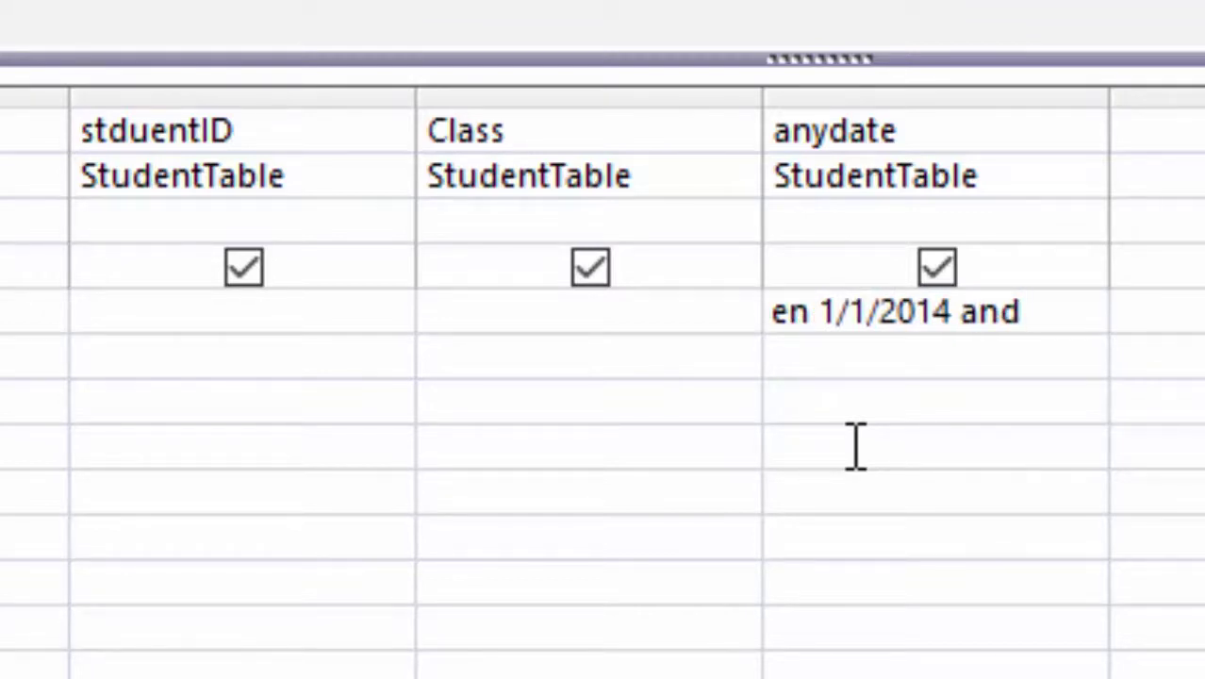
pyautogui.write('12/31/2')
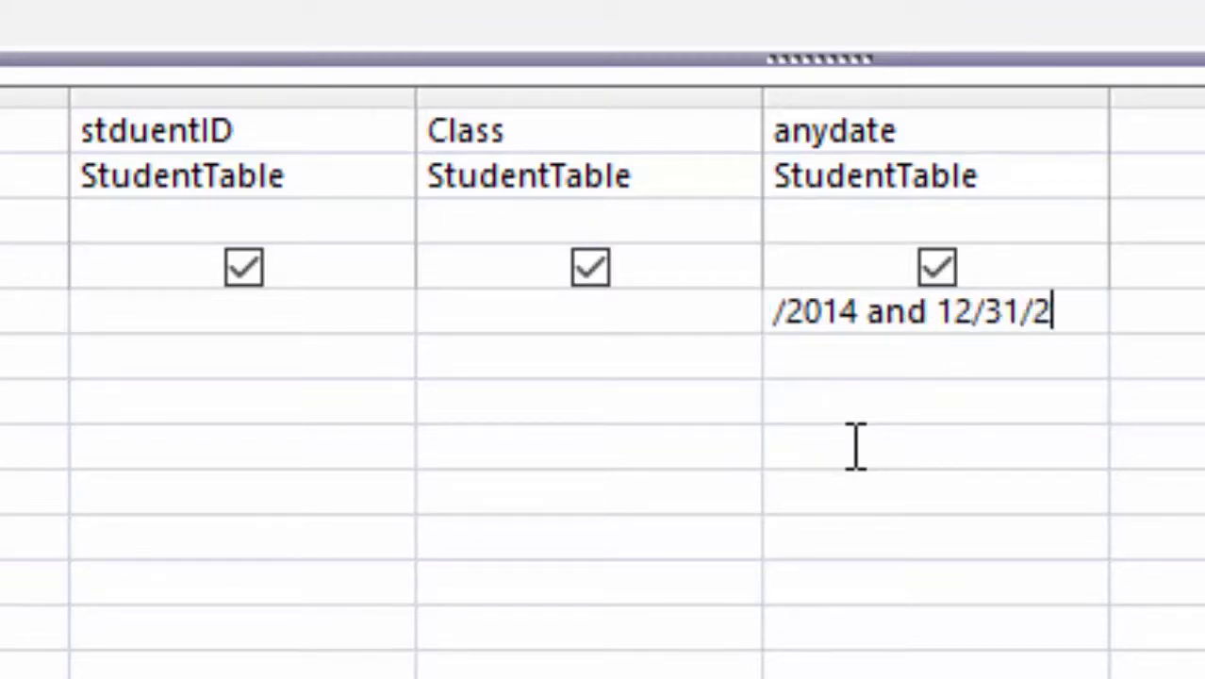
pyautogui.write('015')
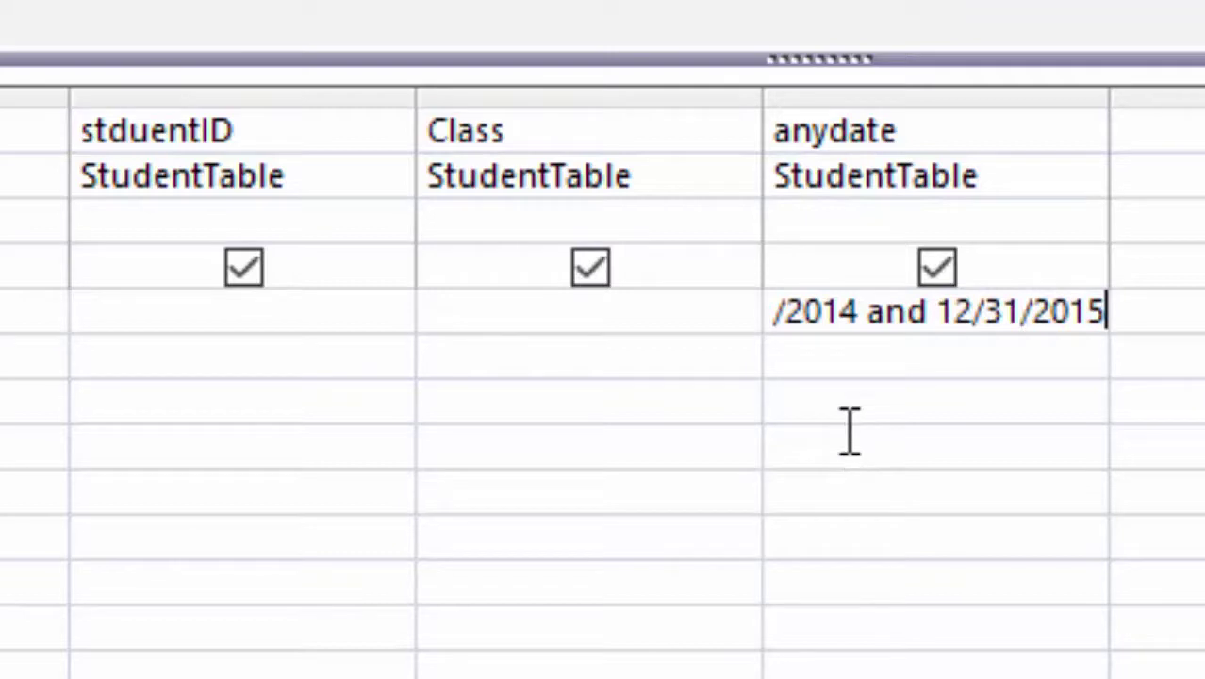
pyautogui.click(1069, 360)
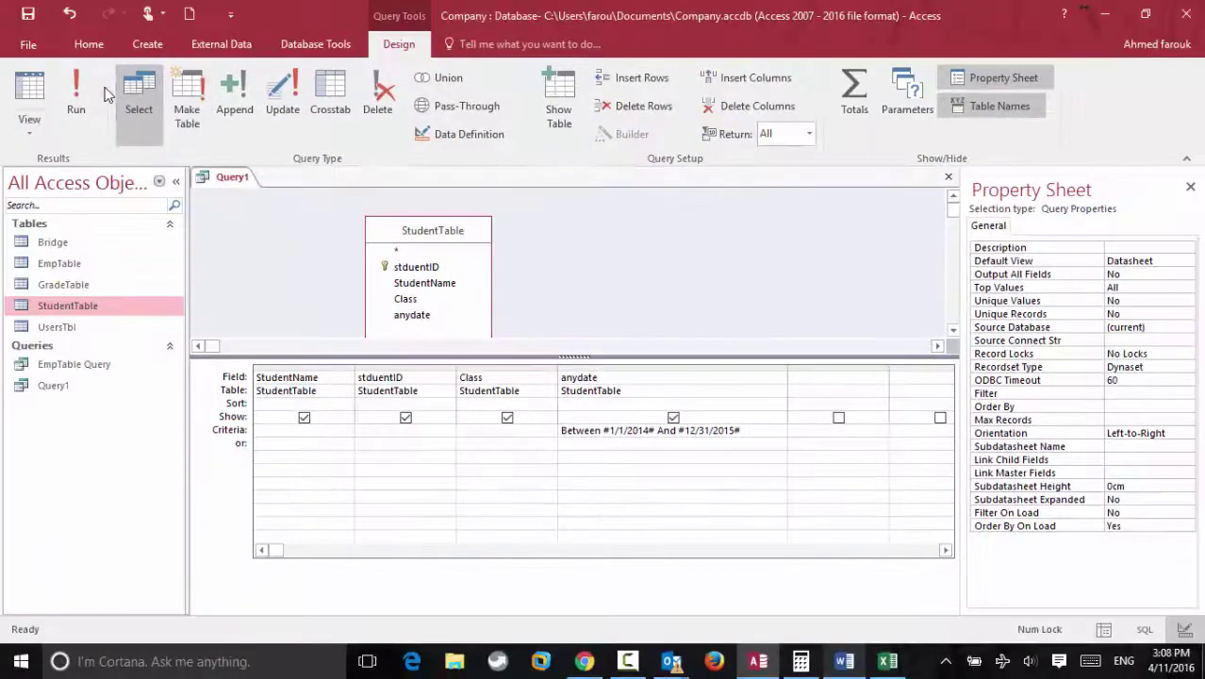
# Step: Run the query and fit the StudentName column to its contents
pyautogui.click(76, 94)
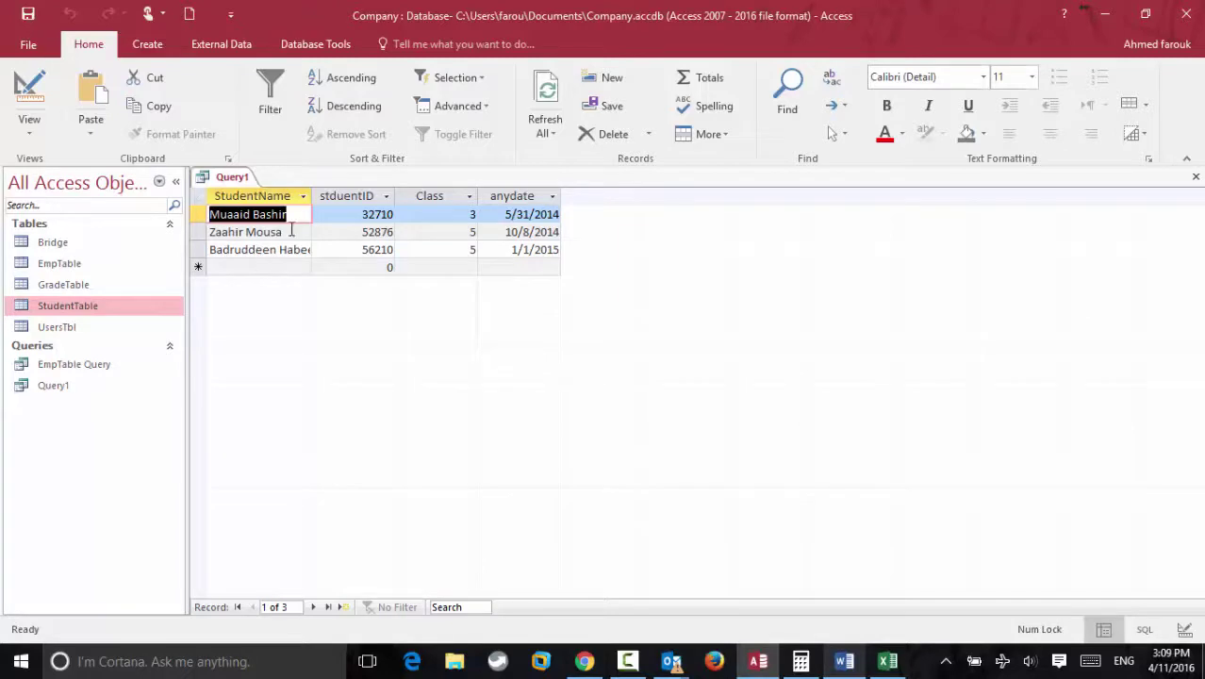
pyautogui.doubleClick(312, 198)
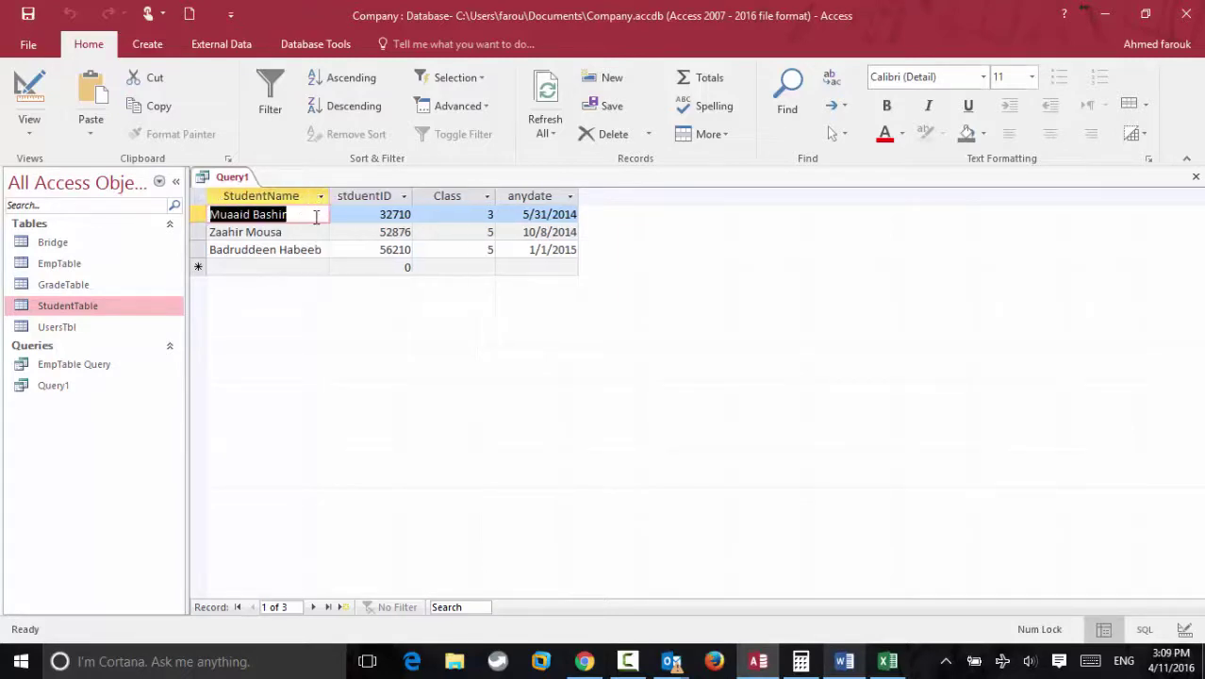
# Step: Add a record in Query1 with a student name and ID, class 2 and date 4/11/2016, and close the query with its changes saved
pyautogui.click(295, 266)
pyautogui.write('samy')
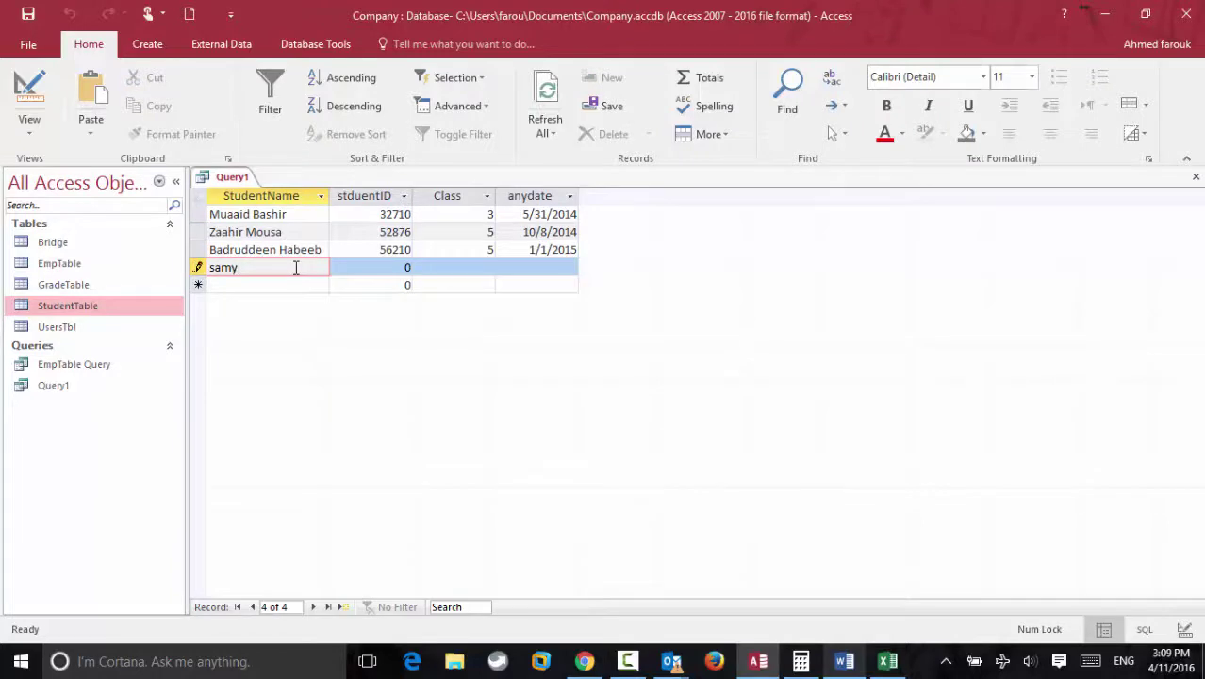
pyautogui.press('Tab')
pyautogui.write('7000')
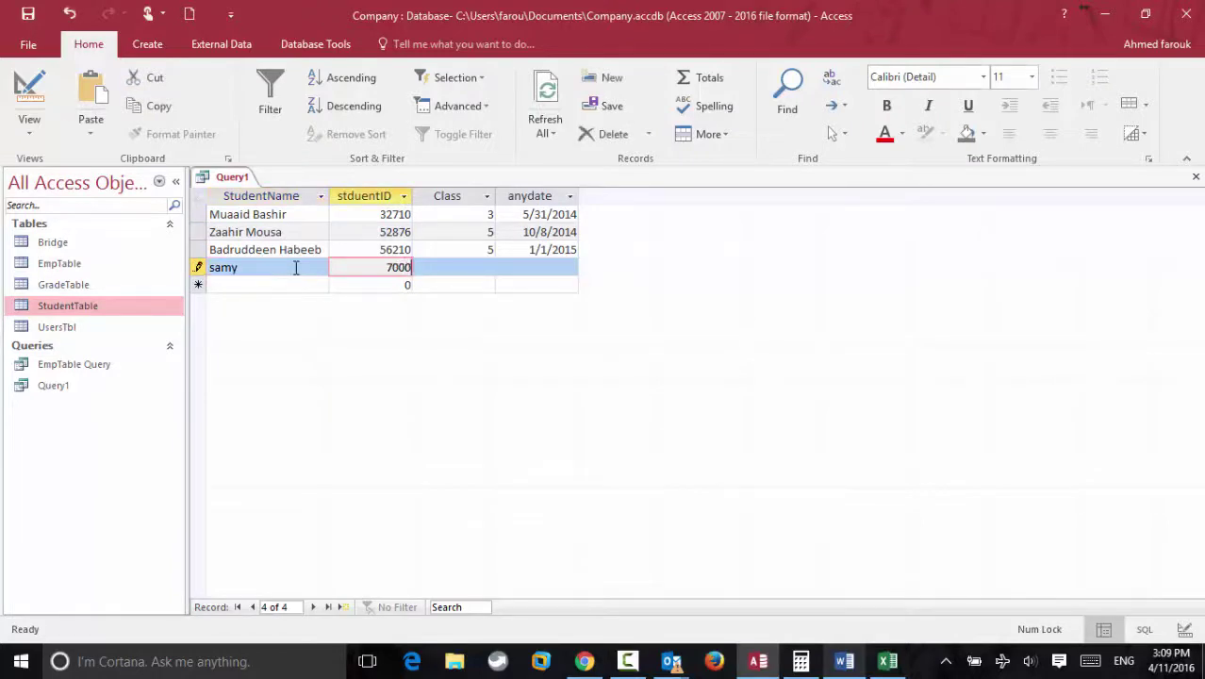
pyautogui.press('Tab')
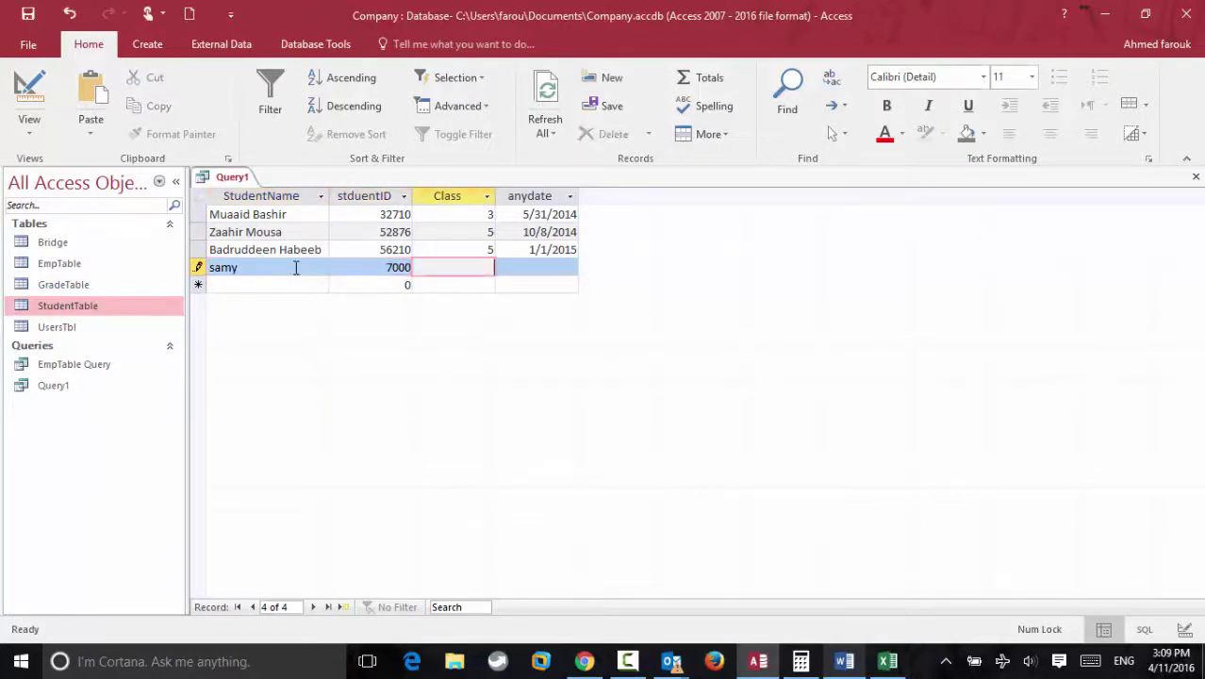
pyautogui.write('2')
pyautogui.press('Tab')
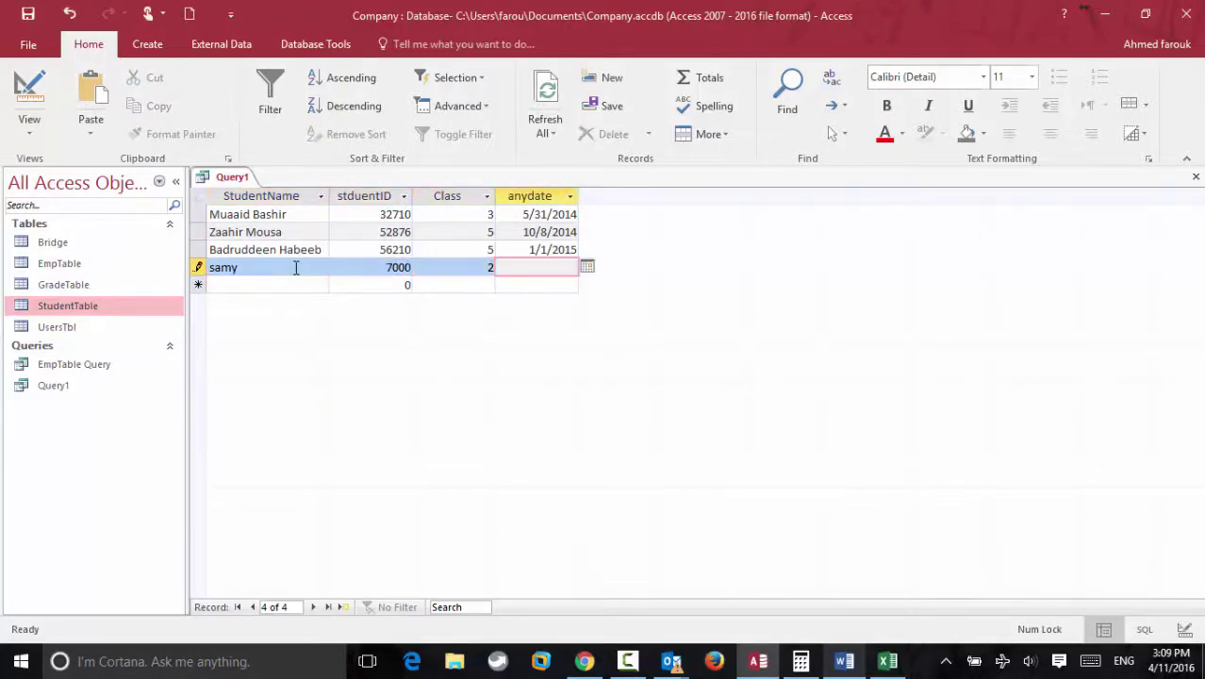
pyautogui.click(587, 266)
pyautogui.click(524, 408)
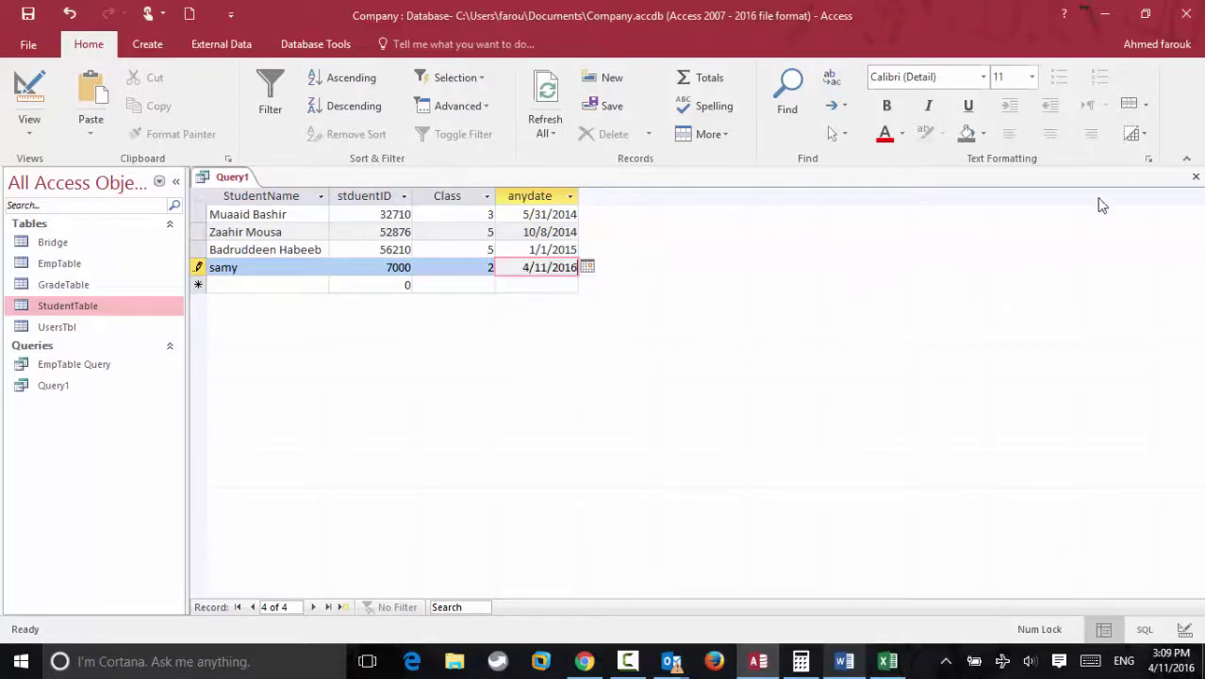
pyautogui.click(1195, 176)
pyautogui.click(537, 380)
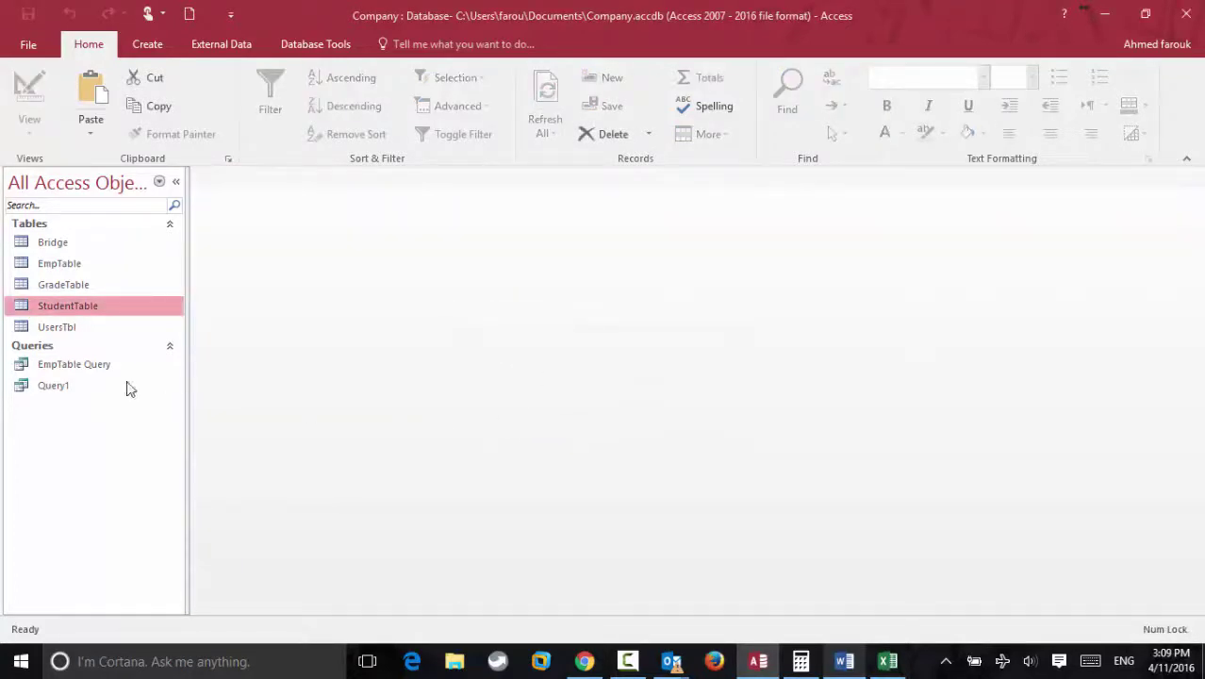
# Step: Check the new record in StudentTable, close the table and reopen Query1 to review its date-filtered records
pyautogui.doubleClick(83, 308)
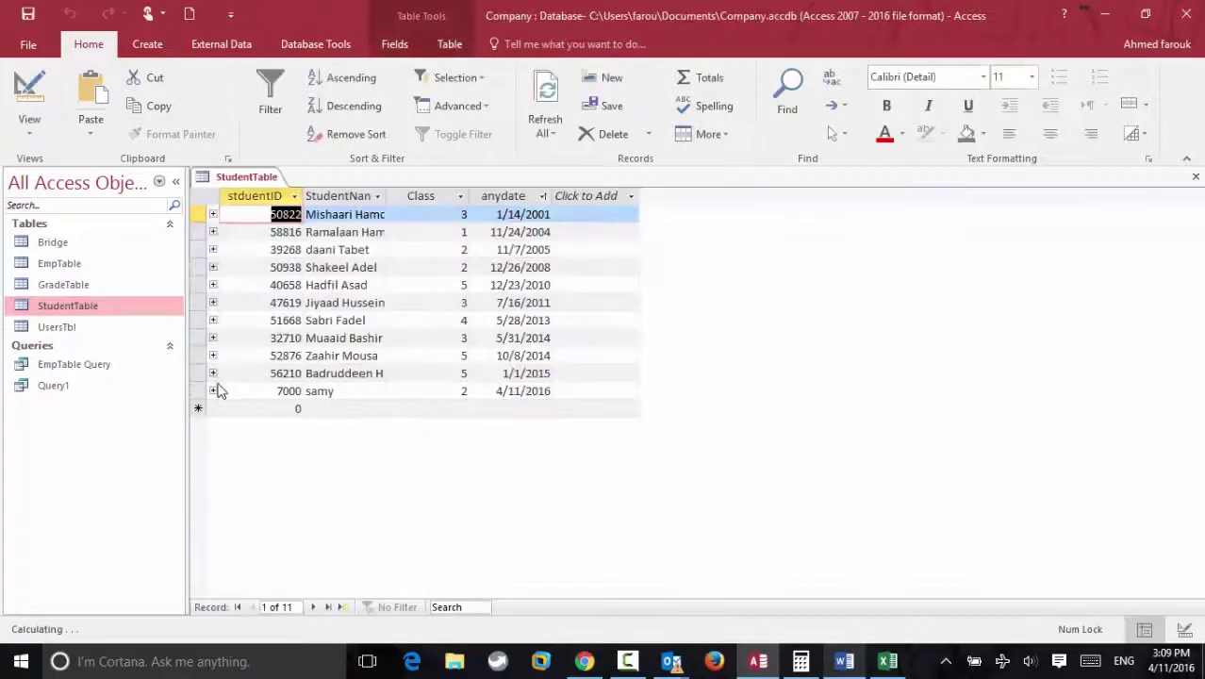
pyautogui.click(198, 391)
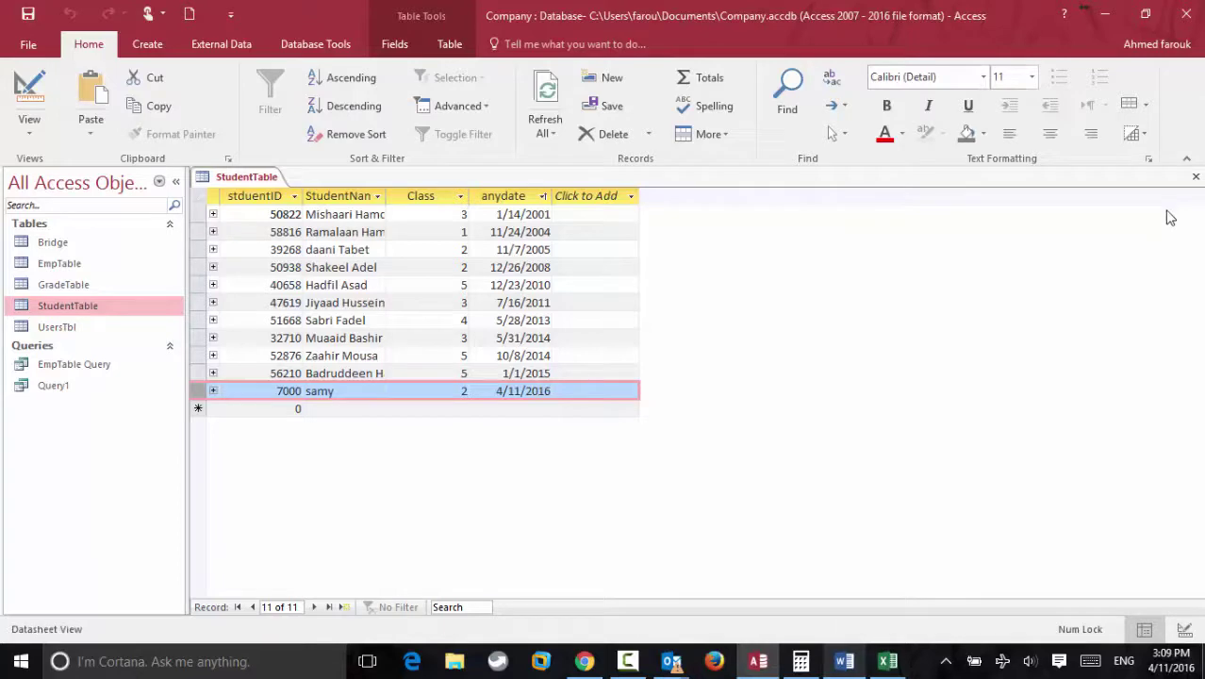
pyautogui.click(1195, 176)
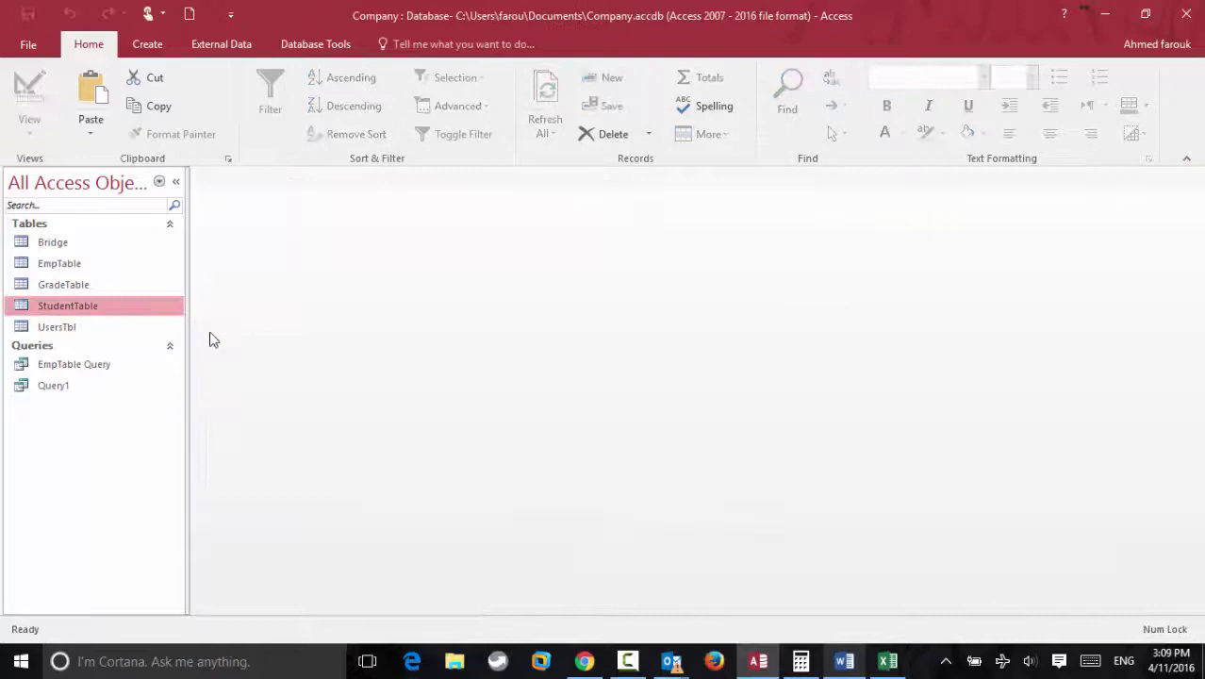
pyautogui.doubleClick(38, 385)
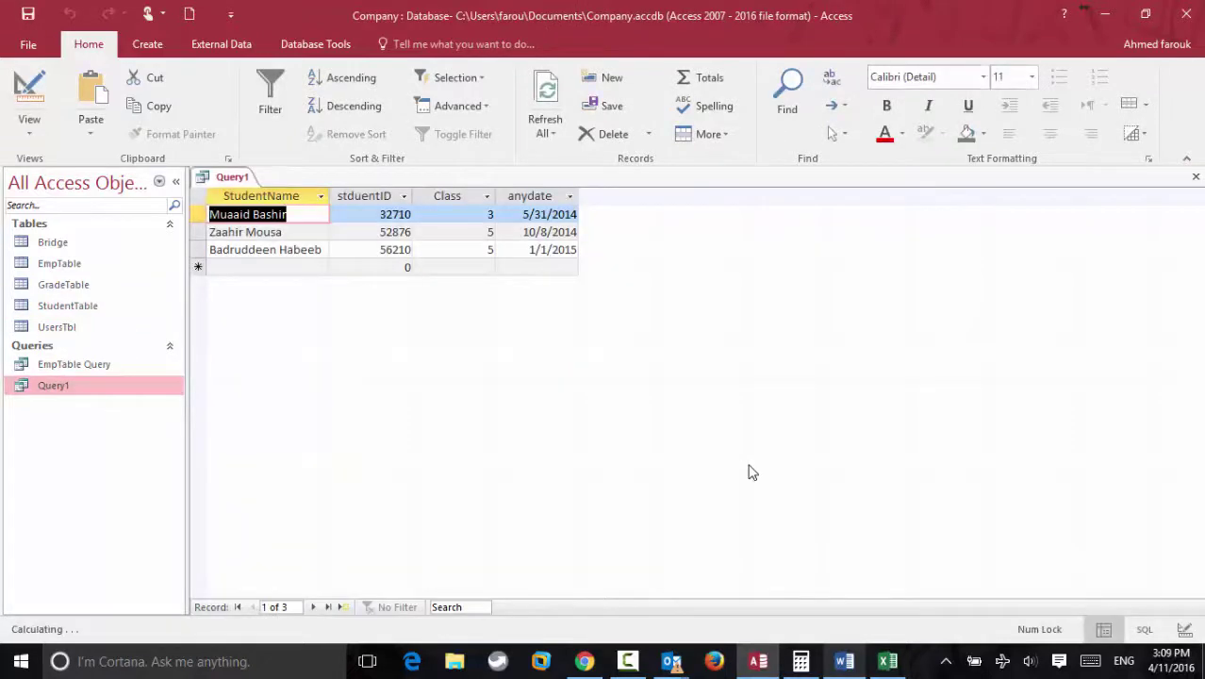